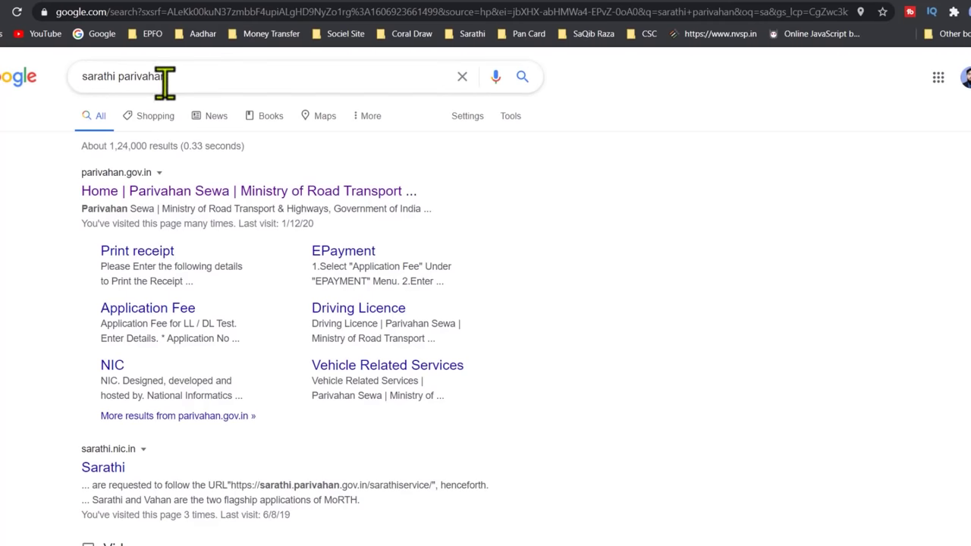
- From the Parivahan Sewa site, open Driving License Related Services and select Uttarakhand as the state
left_click(182, 211)
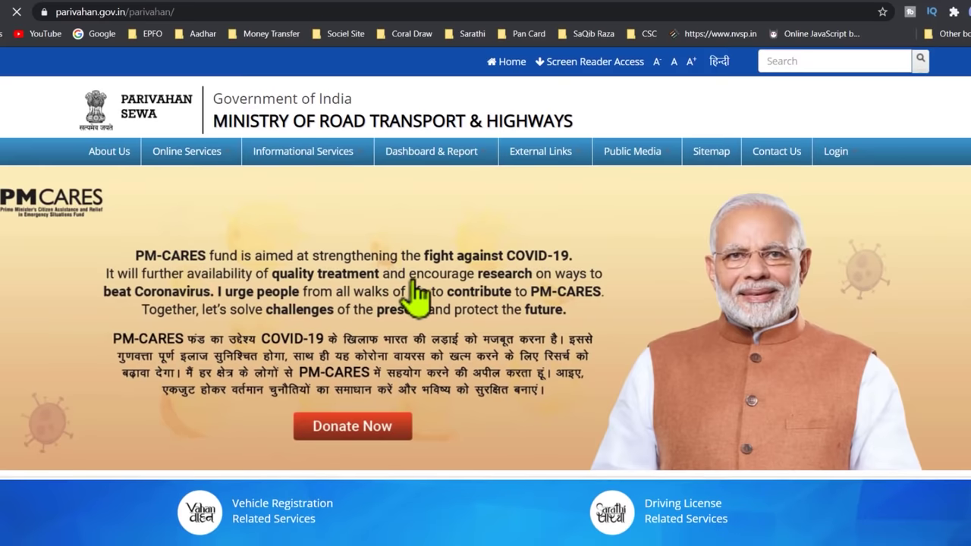
scroll(458, 314, "down", 2)
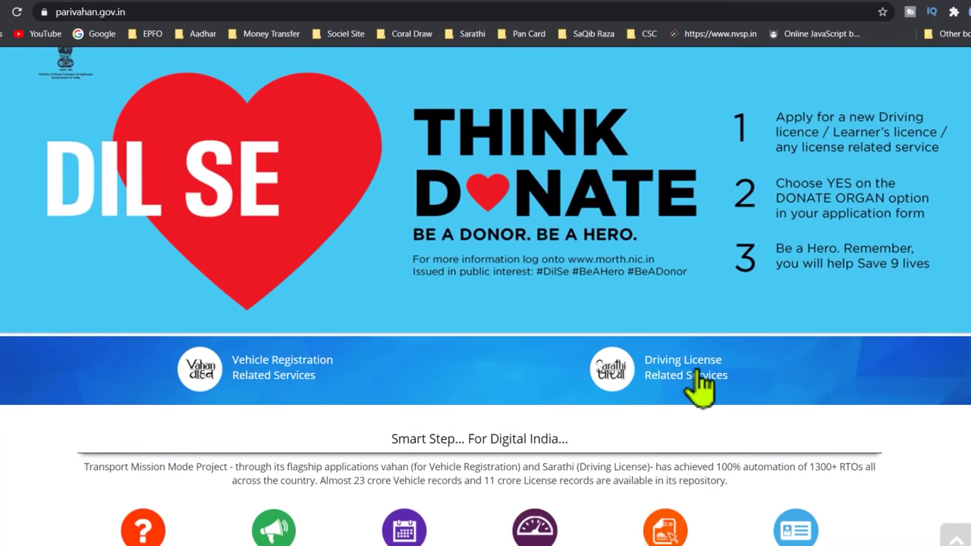
left_click(614, 376)
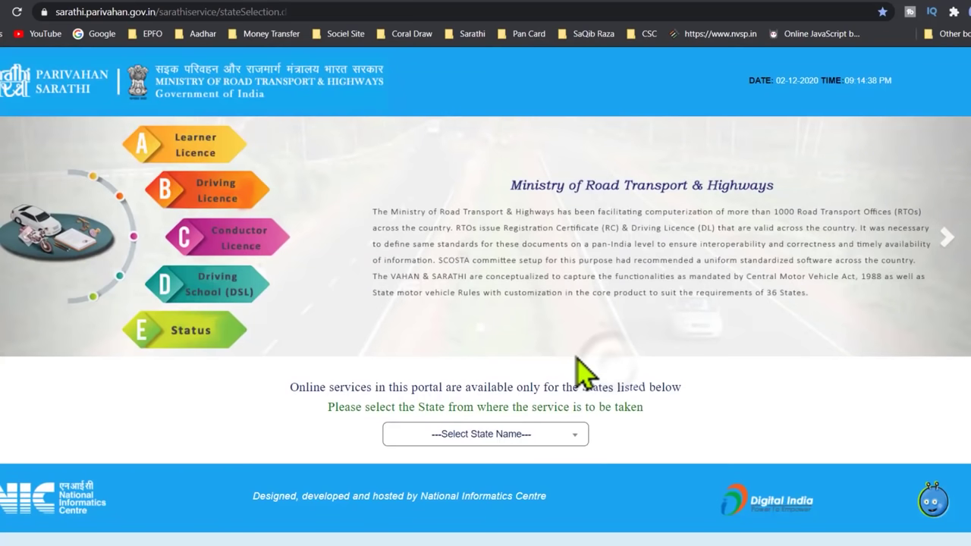
left_click(506, 435)
scroll(499, 347, "down", 5)
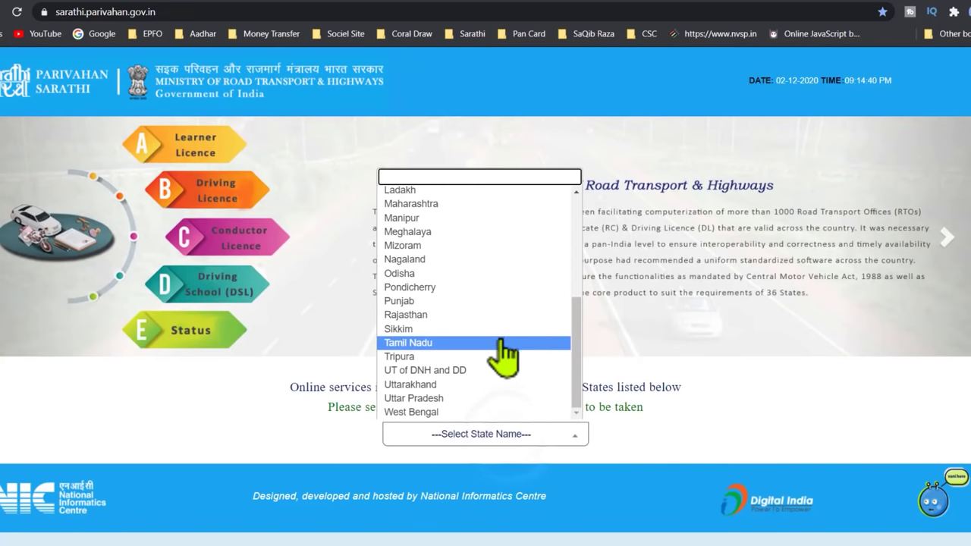
left_click(445, 391)
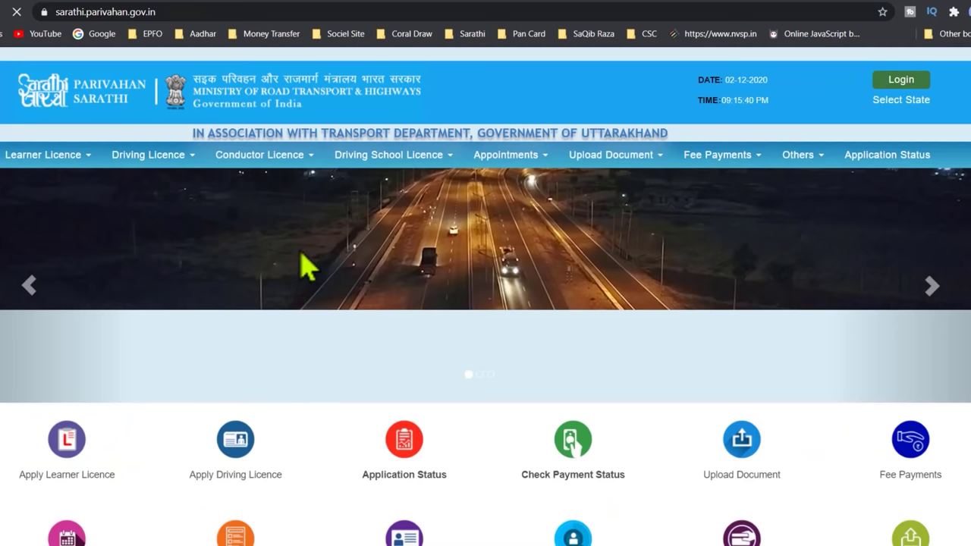
- Scroll through the Sarathi Uttarakhand home page to locate the Learner Licence options
scroll(369, 293, "down", 2)
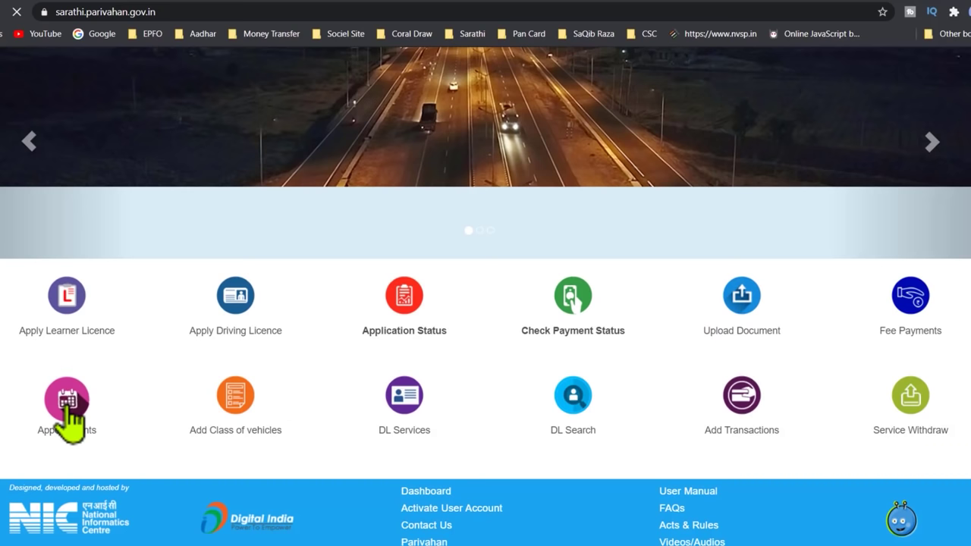
scroll(68, 414, "up", 1)
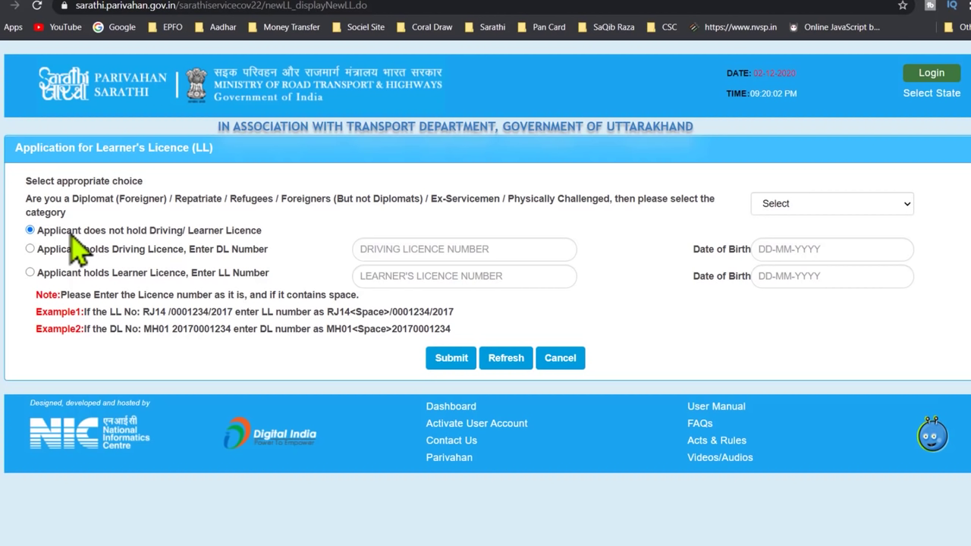
- Choose 'Applicant does not hold Driving/Learner Licence', submit, then set State Uttarakhand and RTO SUB RTO, HARIDWAR -- UK08
left_click(30, 230)
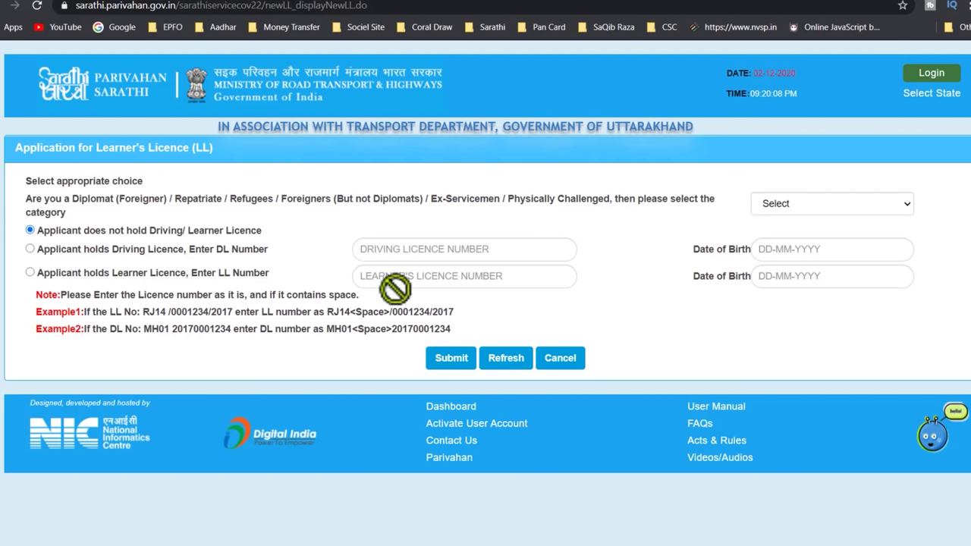
left_click(444, 363)
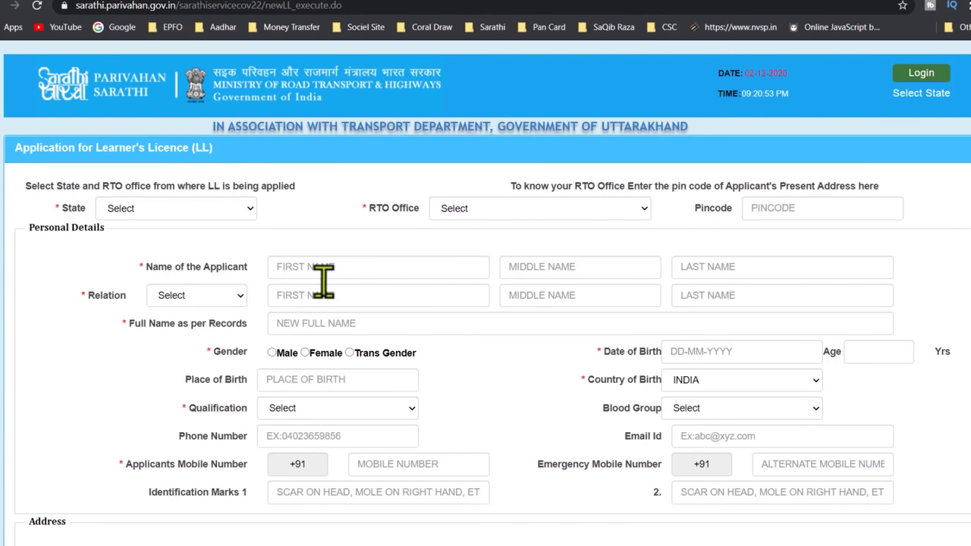
left_click(141, 211)
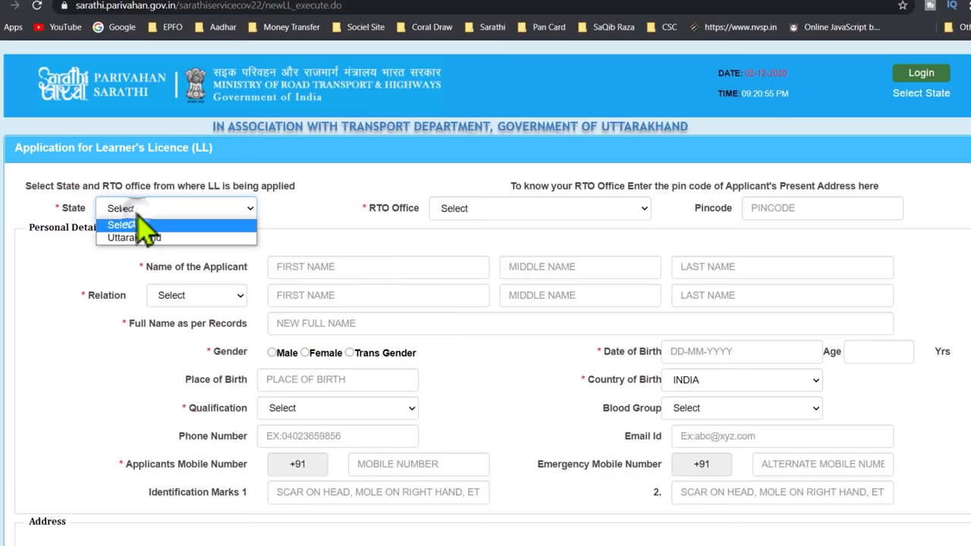
left_click(135, 236)
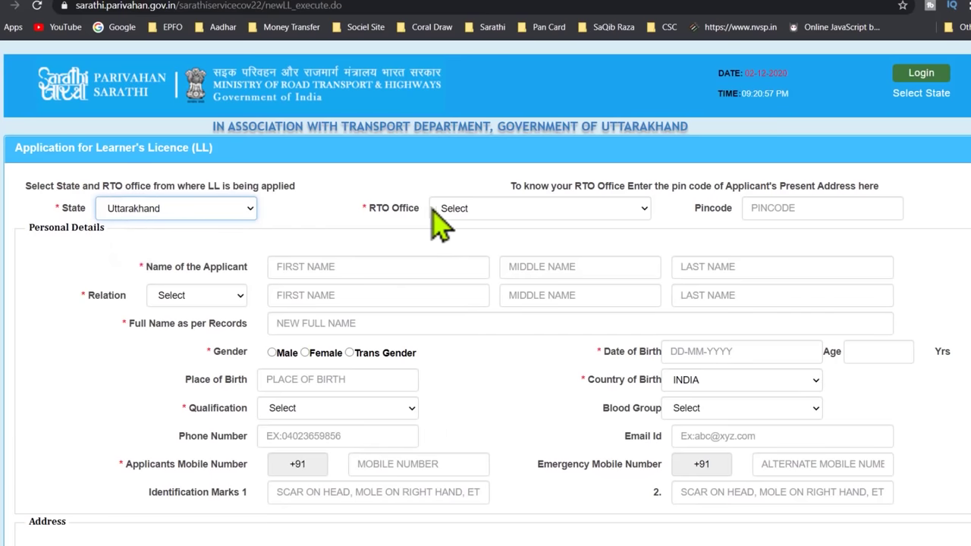
left_click(467, 208)
left_click(472, 214)
left_click(471, 214)
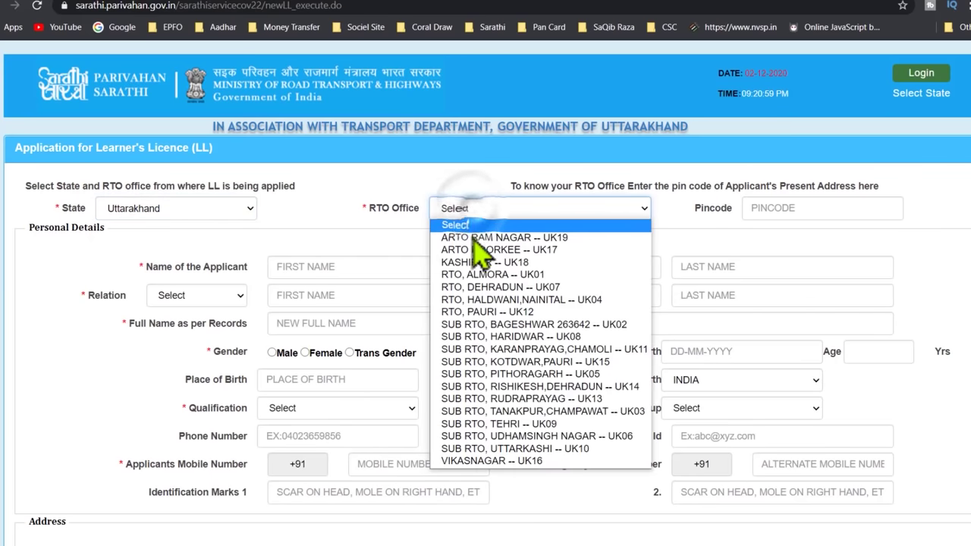
left_click(493, 342)
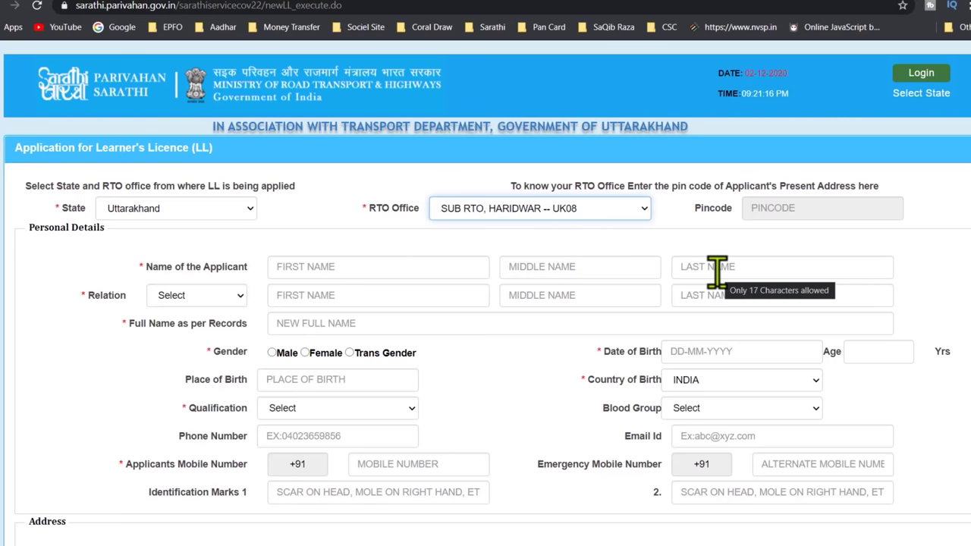
- Enter the applicant's first name and set the relation to Father
left_click(355, 267)
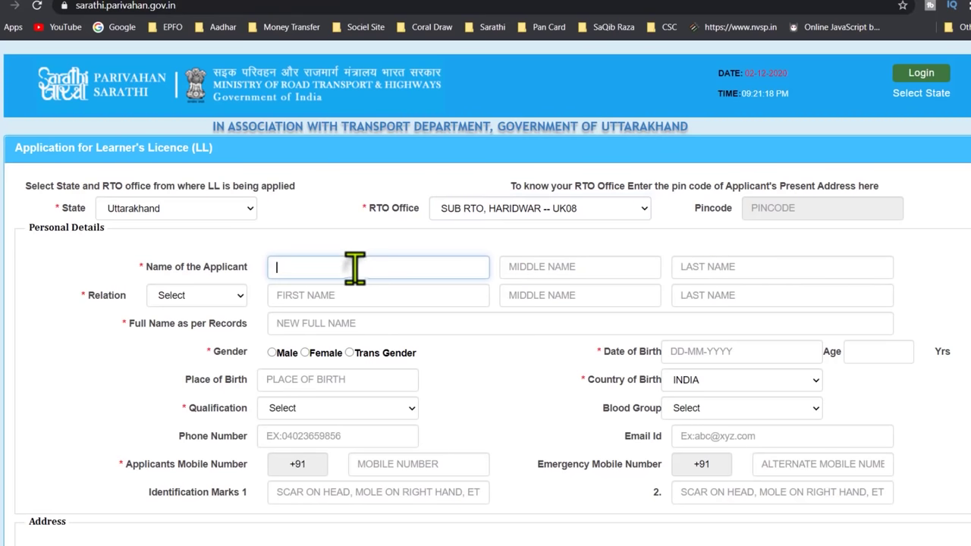
type("SHADAB")
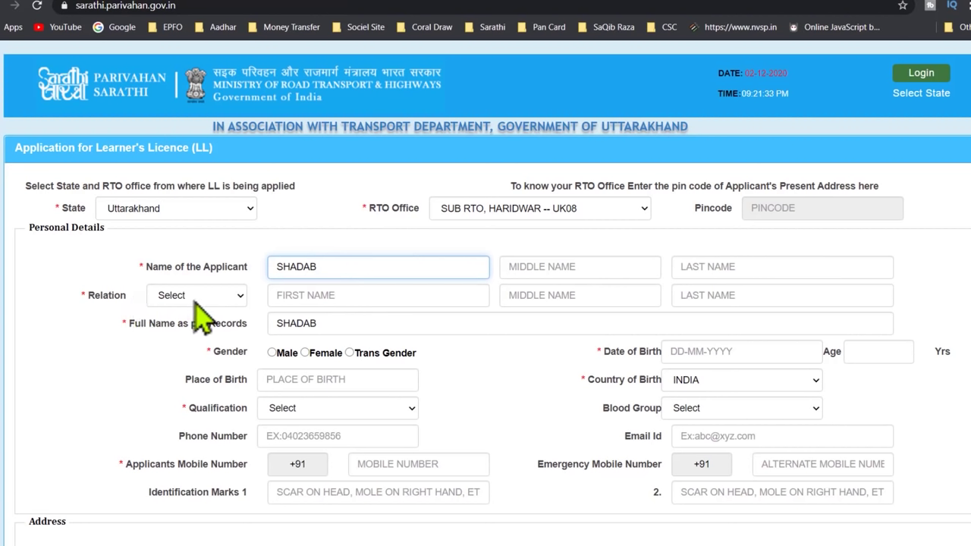
left_click(191, 300)
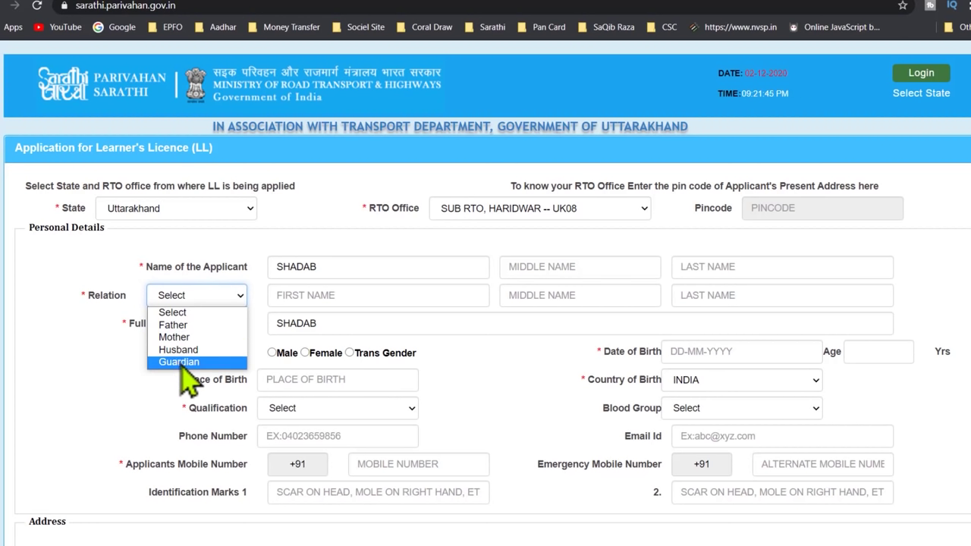
left_click(181, 326)
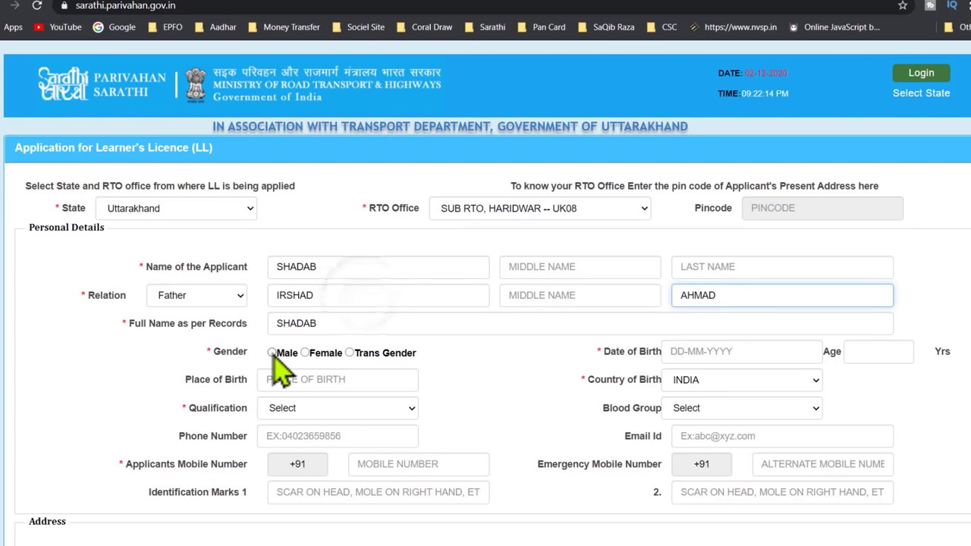
- Select Male gender, enter the date of birth, and set birthplace HARIDWAR, INDIA
left_click(272, 353)
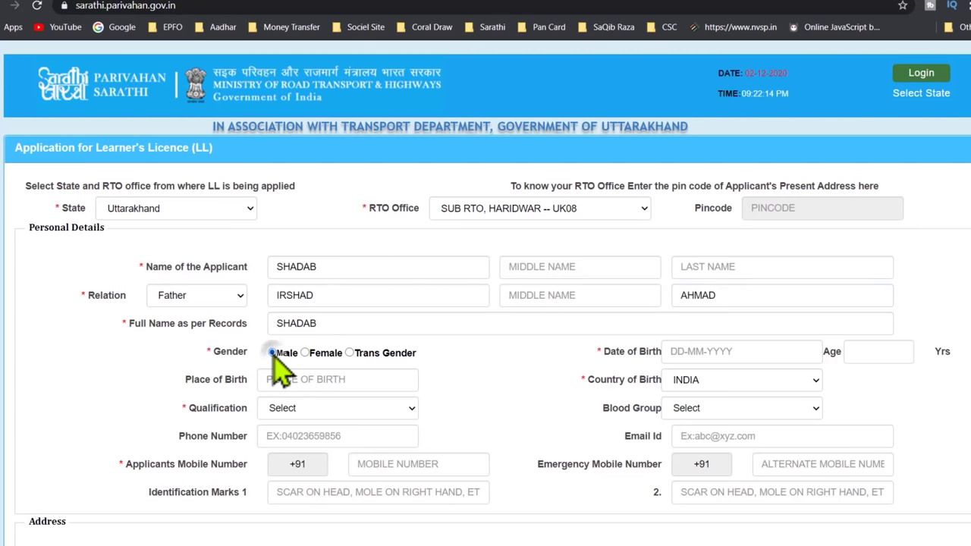
left_click(707, 354)
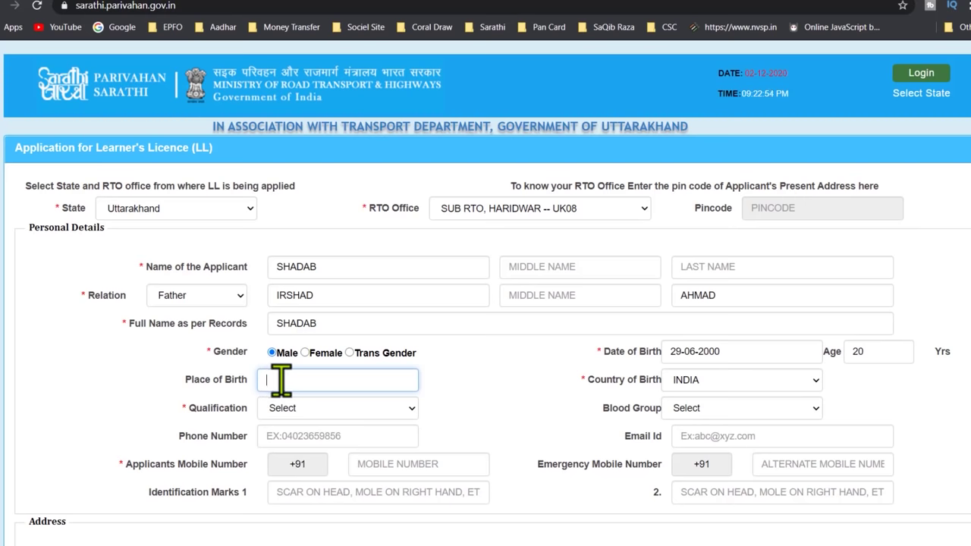
type("HARIDWAR")
left_click(715, 388)
left_click(717, 387)
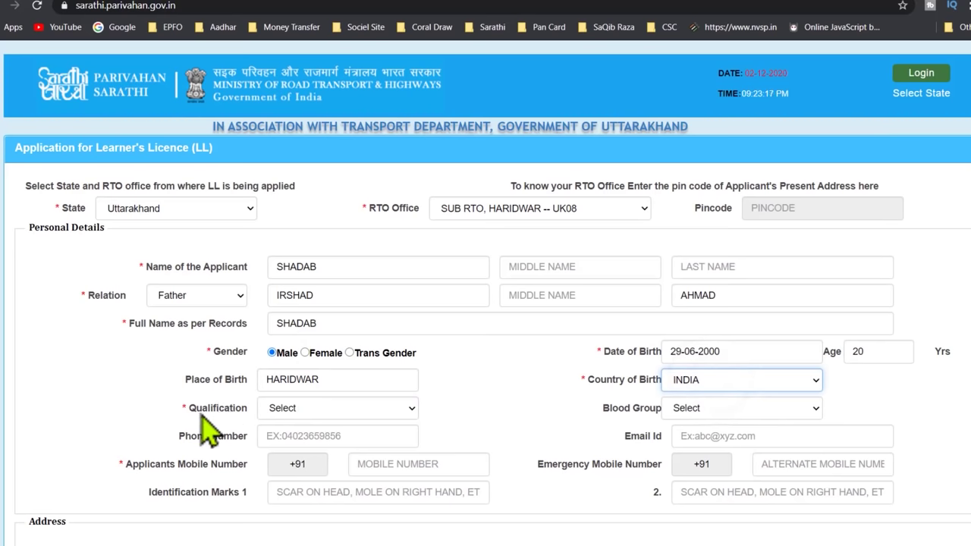
- Choose the applicant's educational qualification from the Qualification list
left_click(297, 412)
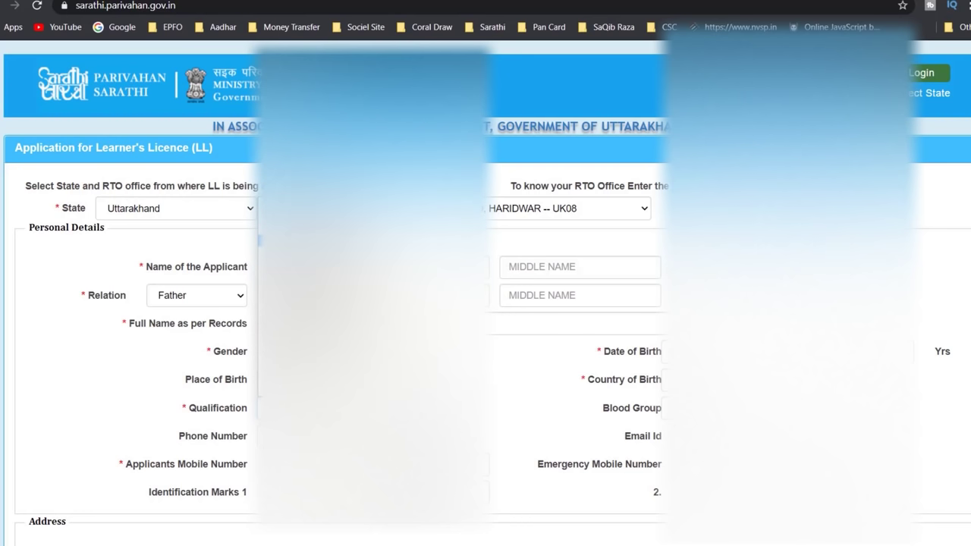
key("Return")
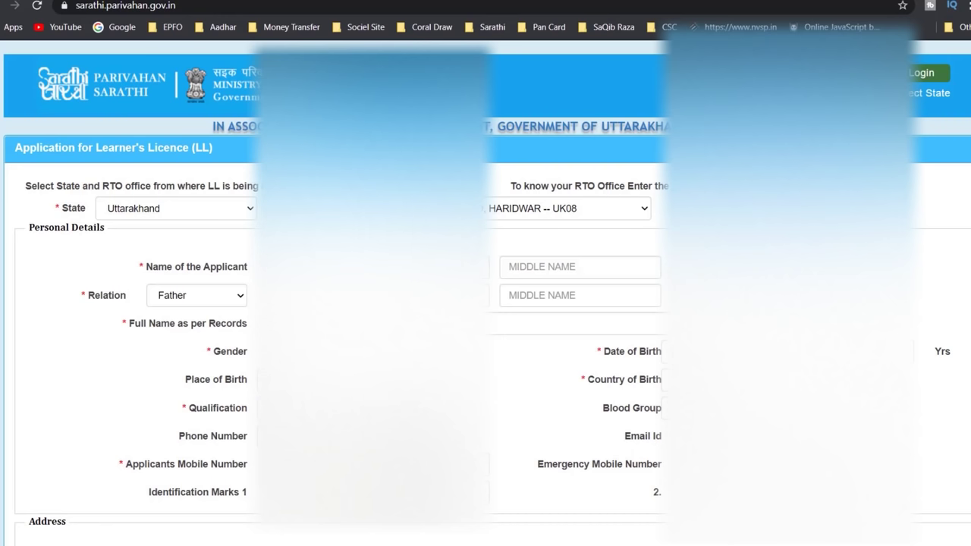
key("Up")
key("Up")
key("Up")
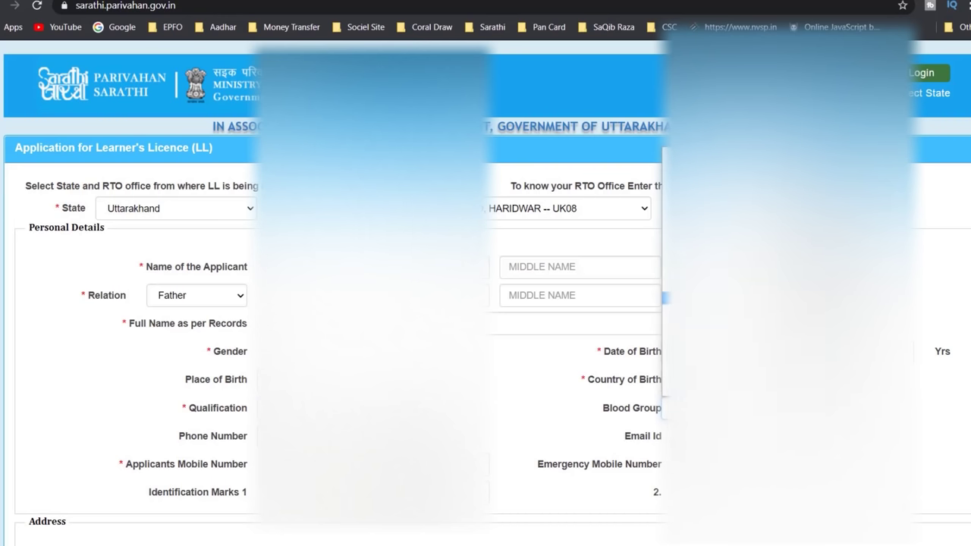
key("Down")
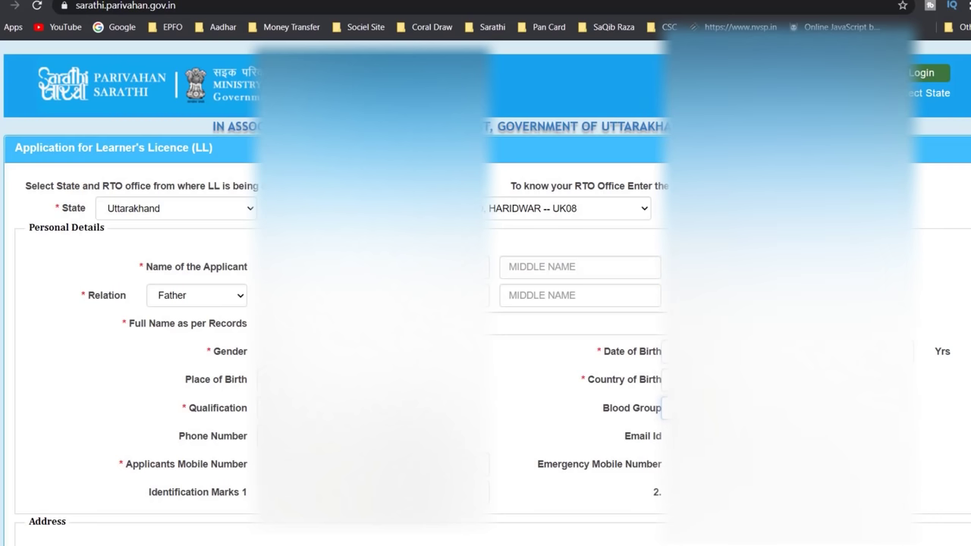
scroll(513, 336, "down", 1)
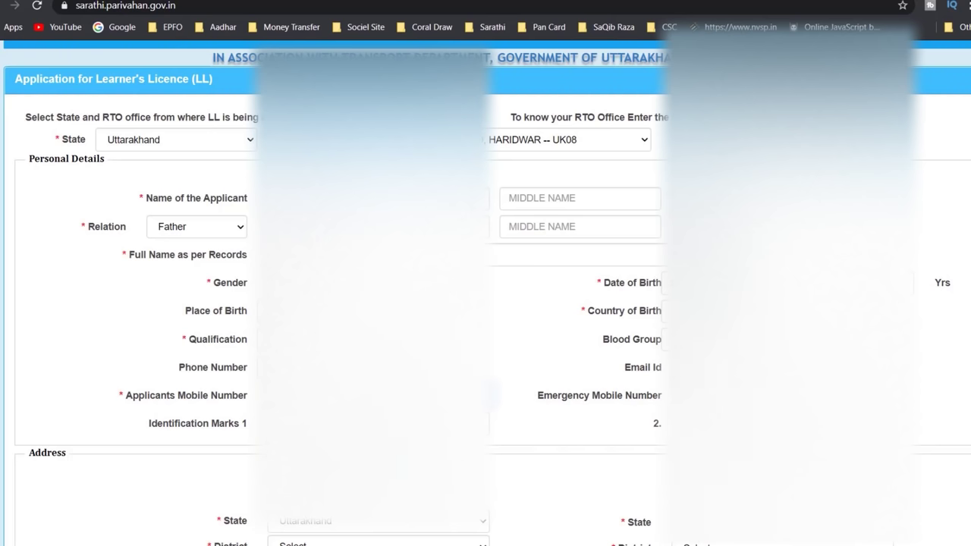
- Select the present address district and tehsil, leaving the address type as Village
scroll(485, 303, "down", 5)
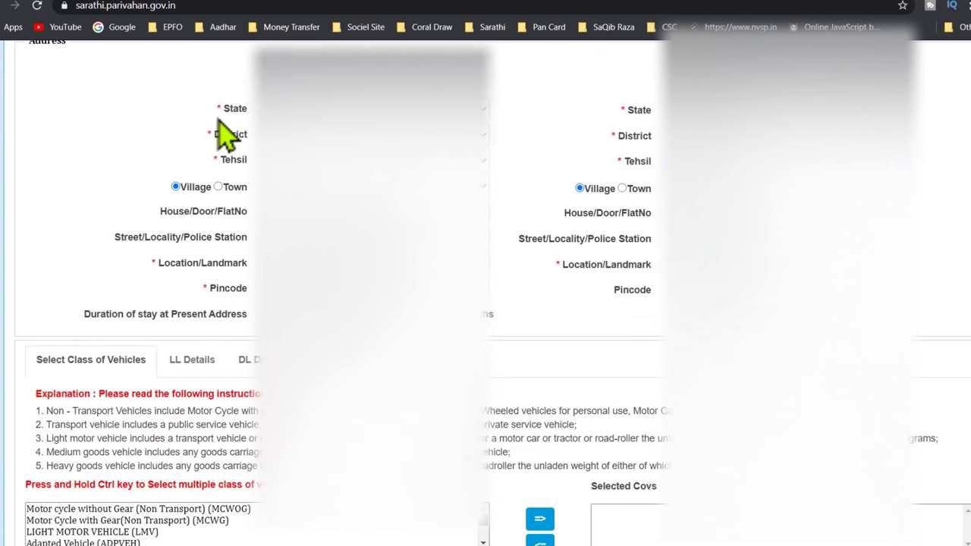
left_click(273, 134)
left_click(289, 148)
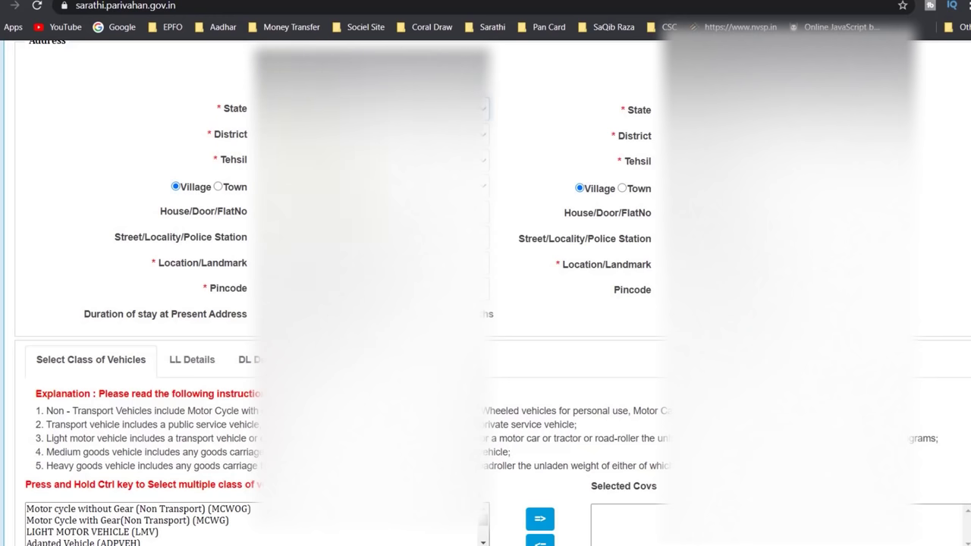
left_click(273, 159)
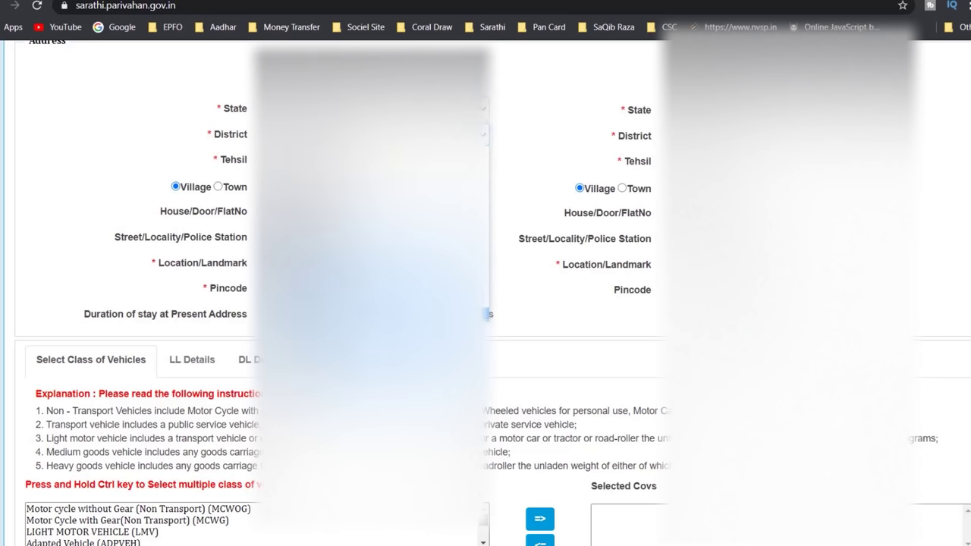
left_click(262, 173)
left_click(273, 159)
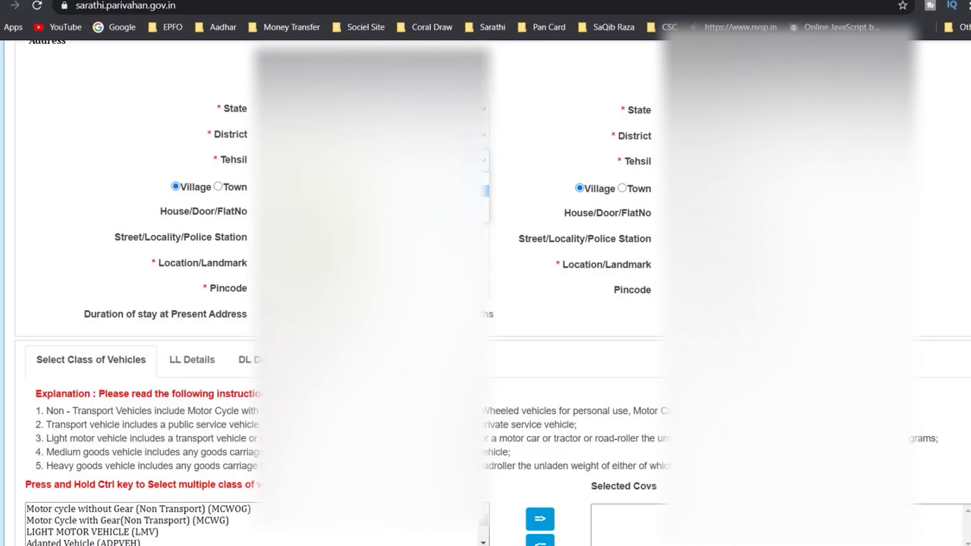
left_click(303, 189)
left_click(218, 187)
left_click(175, 186)
- Move through the street/locality and pincode fields, then highlight LIGHT MOTOR VEHICLE (LMV) in the class list
left_click(232, 240)
key("Tab")
key("Tab")
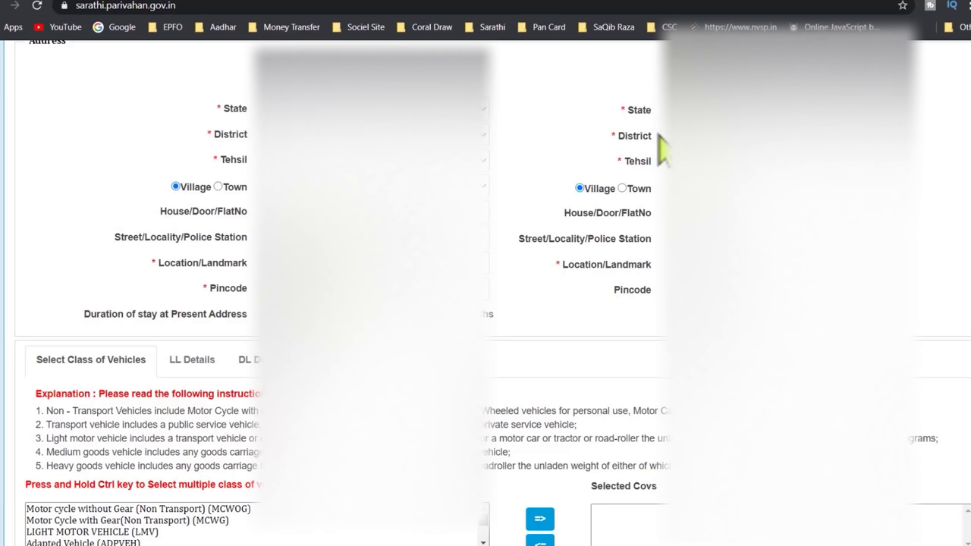
scroll(660, 148, "down", 4)
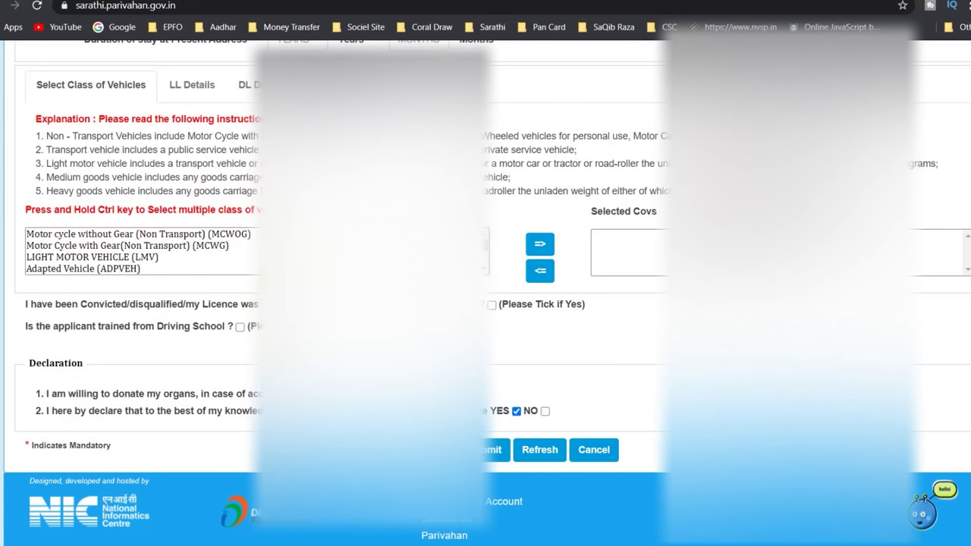
left_click(245, 256)
- Browse the available vehicle classes, highlighting MCWG, MCWOG and LMV in turn
left_click(231, 246)
scroll(217, 250, "down", 5)
left_click(217, 247)
scroll(217, 254, "down", 1)
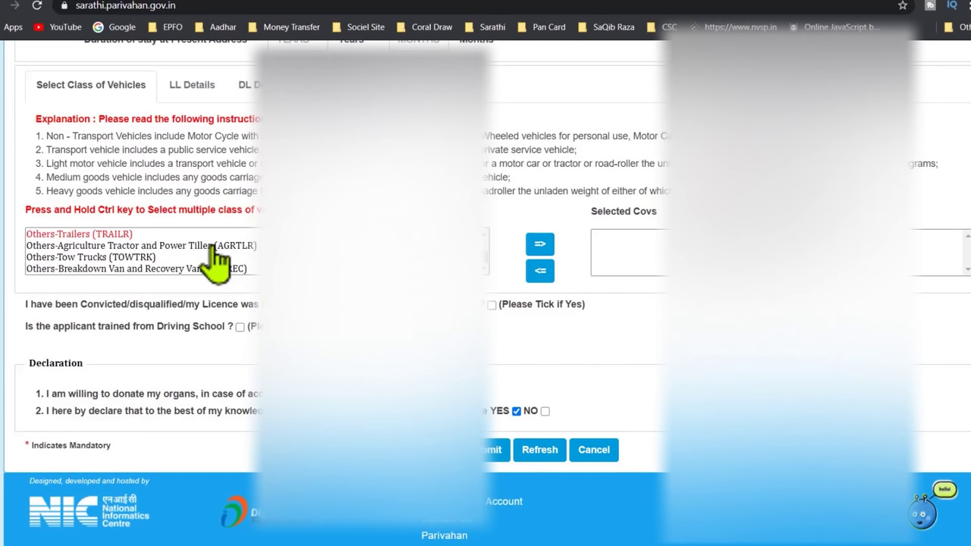
scroll(216, 254, "up", 6)
left_click(212, 248)
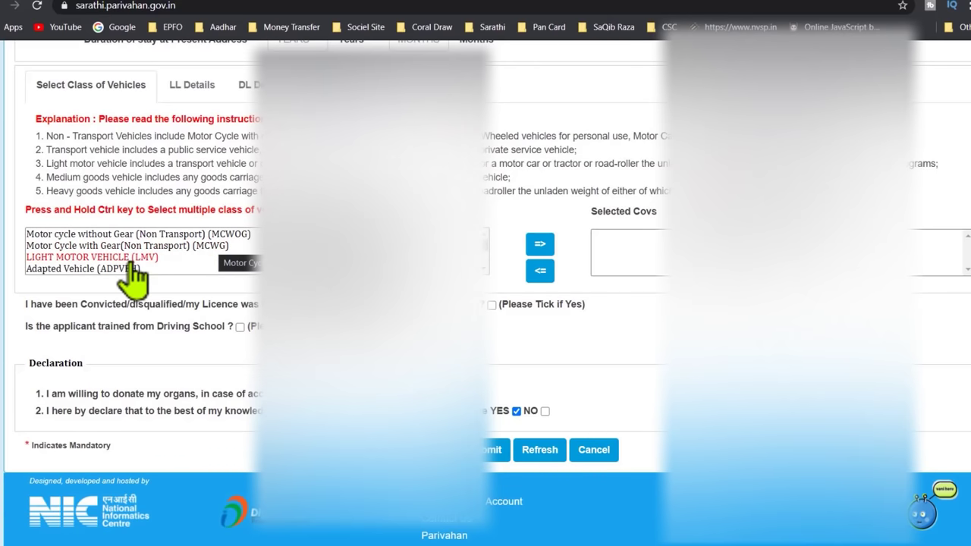
left_click(95, 237)
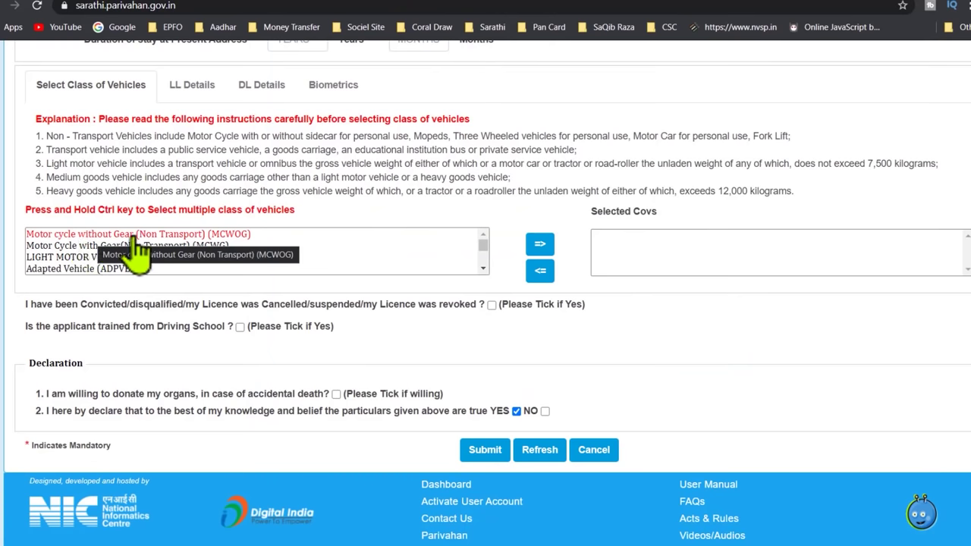
left_click(47, 247)
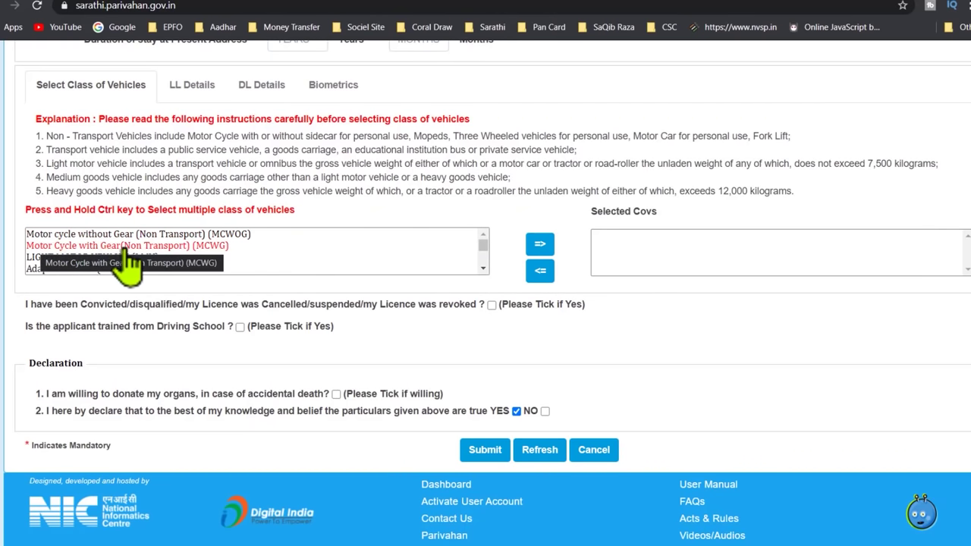
left_click(54, 258)
- Add MCWG and LMV to the chosen vehicle classes with the => button
left_click(179, 245)
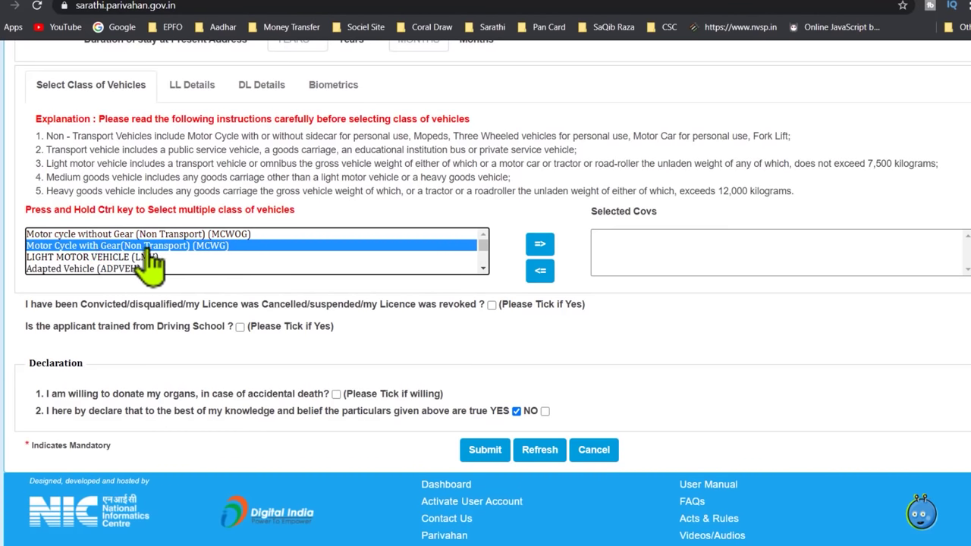
left_click(540, 250)
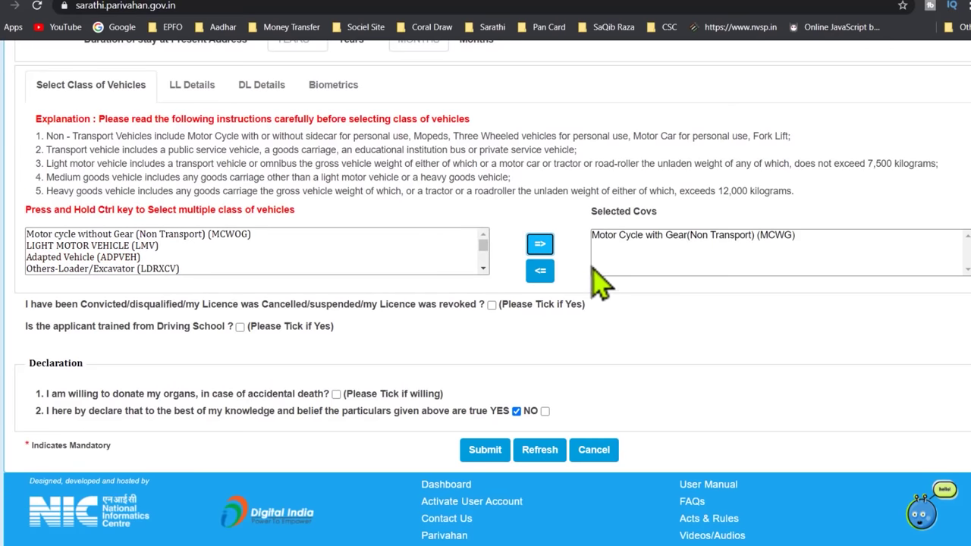
left_click(78, 246)
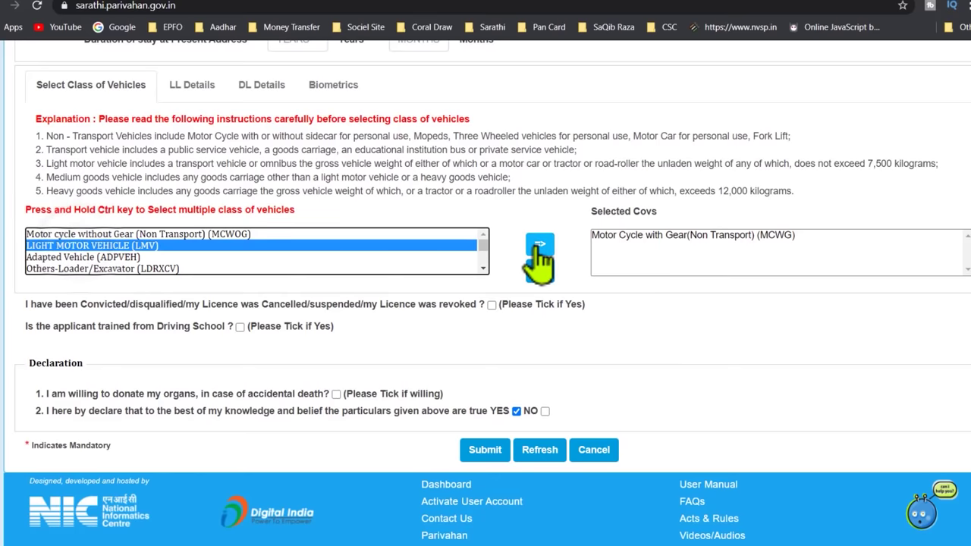
left_click(540, 245)
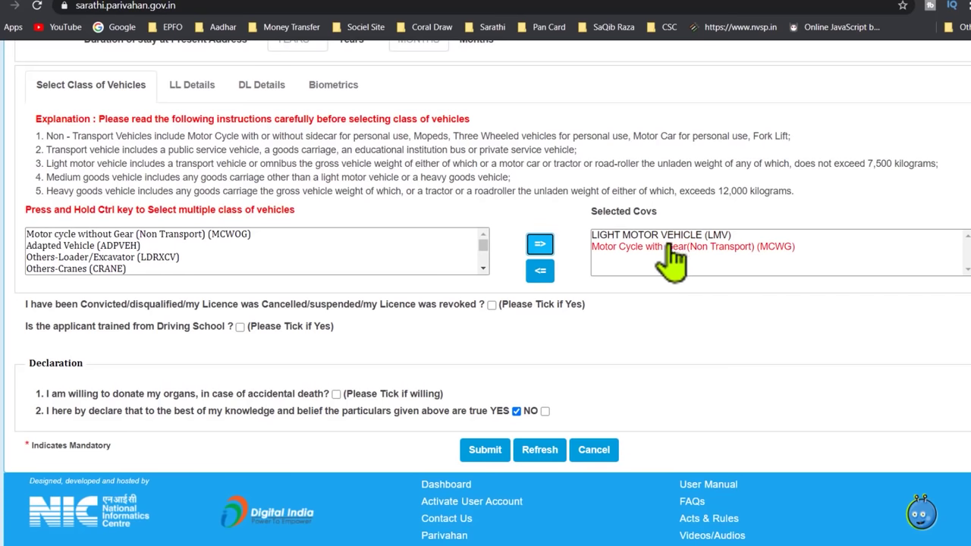
- Remove MCWG, re-add it by double-click, and toggle the organ donation option
left_click(629, 247)
left_click(540, 270)
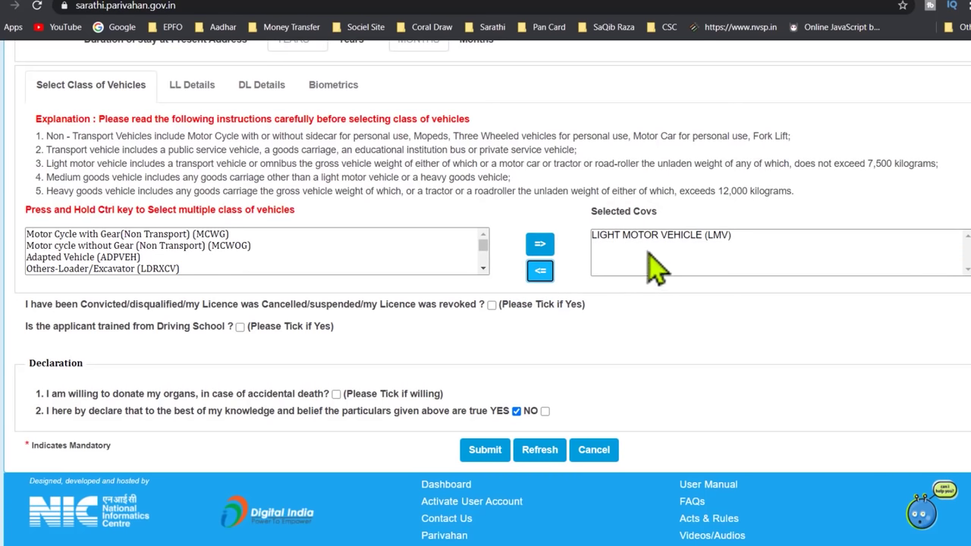
double_click(243, 237)
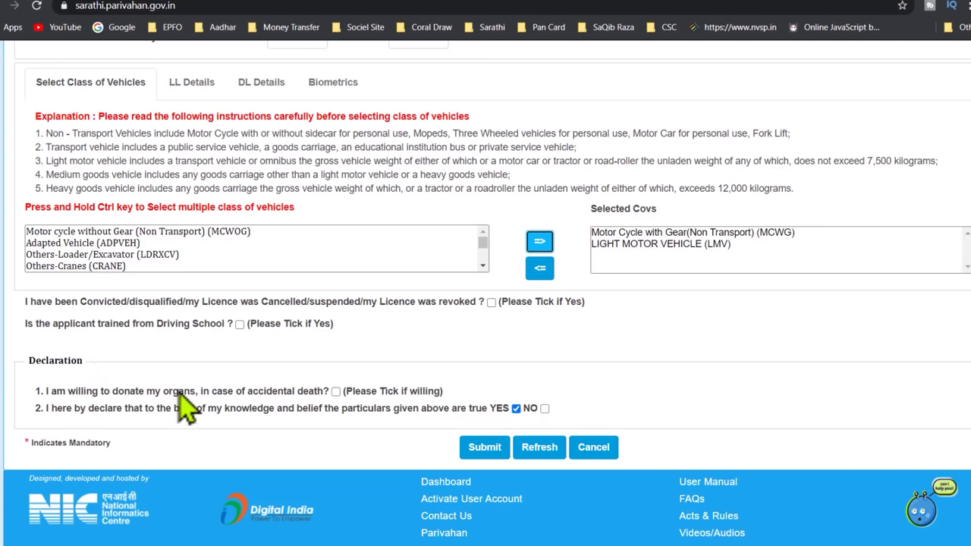
left_click(336, 392)
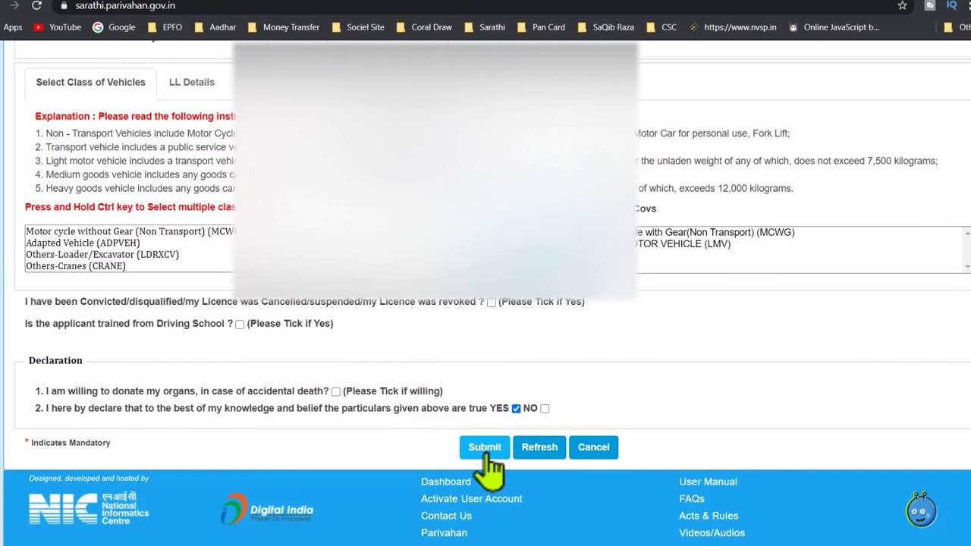
- Submit the LL application for LMV and MCWG to reach its acknowledgement page
left_click(486, 457)
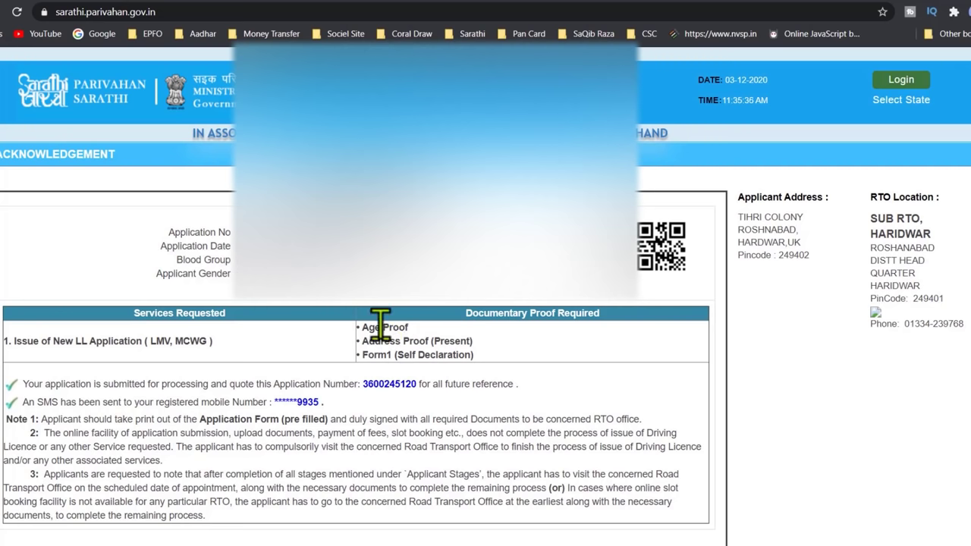
scroll(380, 328, "down", 2)
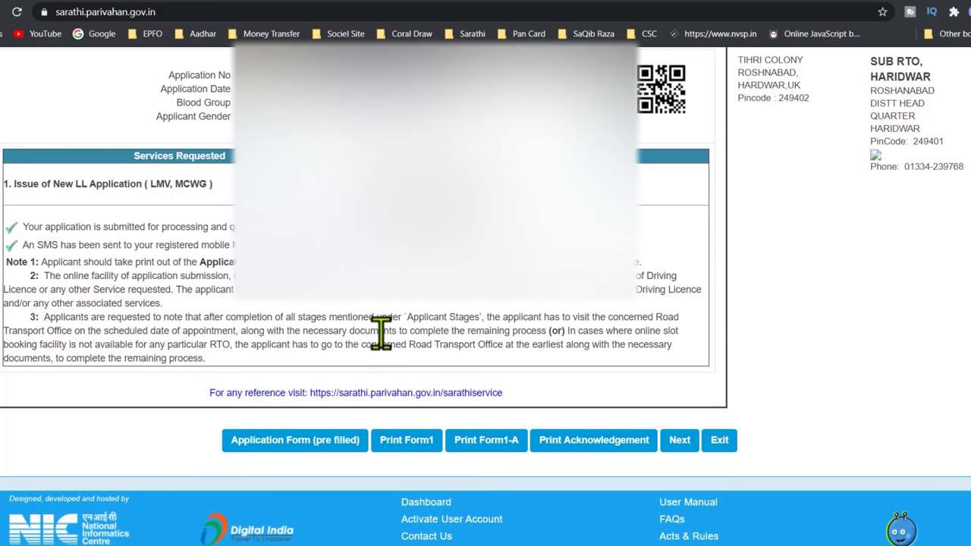
left_click(407, 448)
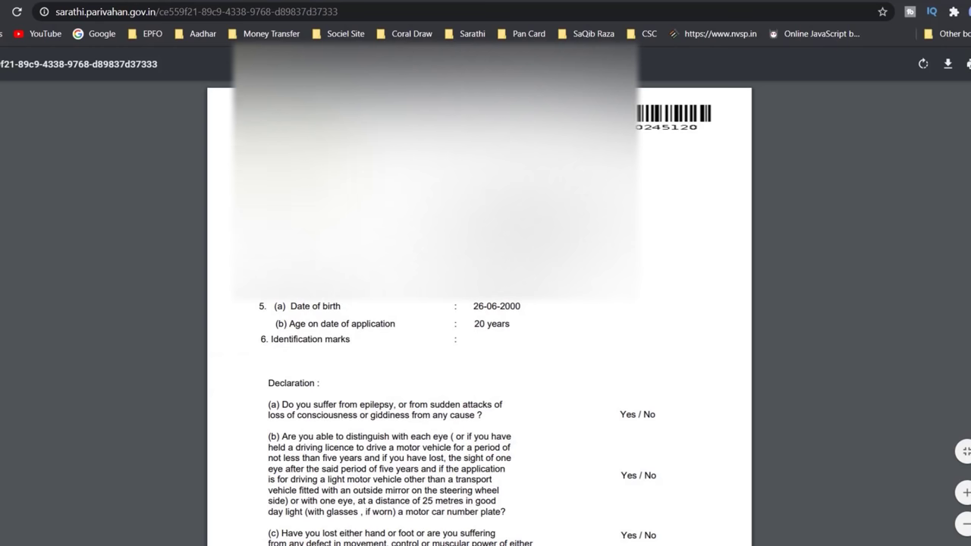
scroll(485, 341, "down", 3)
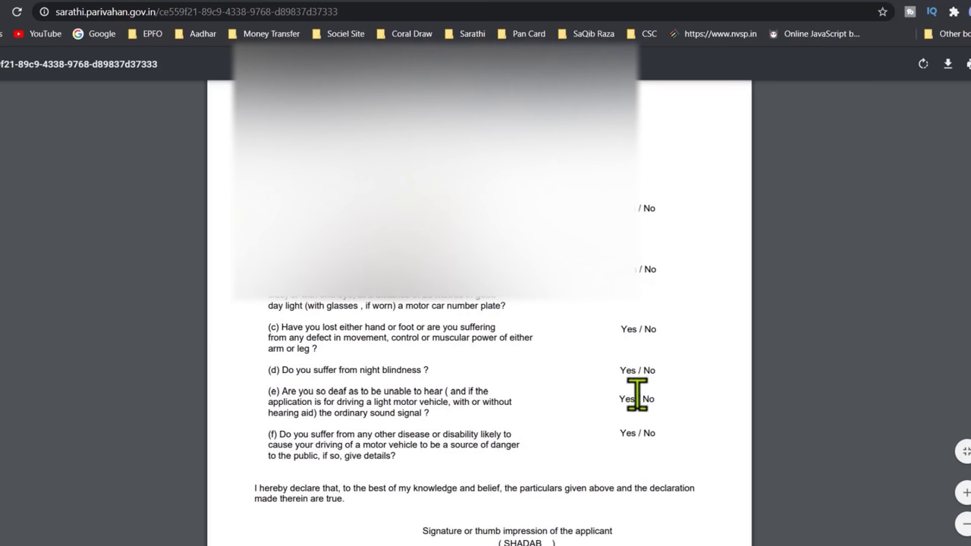
scroll(631, 383, "down", 1)
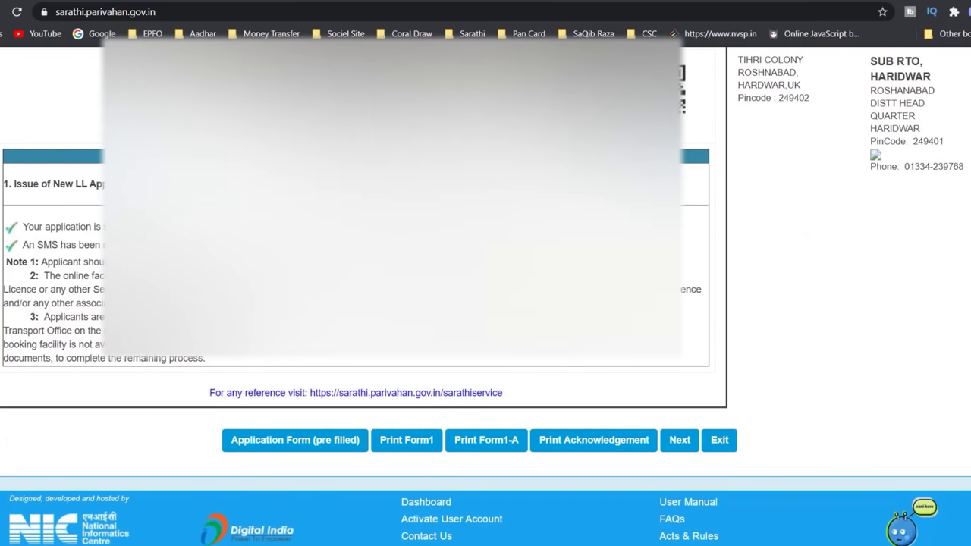
- Proceed from application status to the Upload Documents page listing Age Proof, Address Proof and Form1
left_click(681, 443)
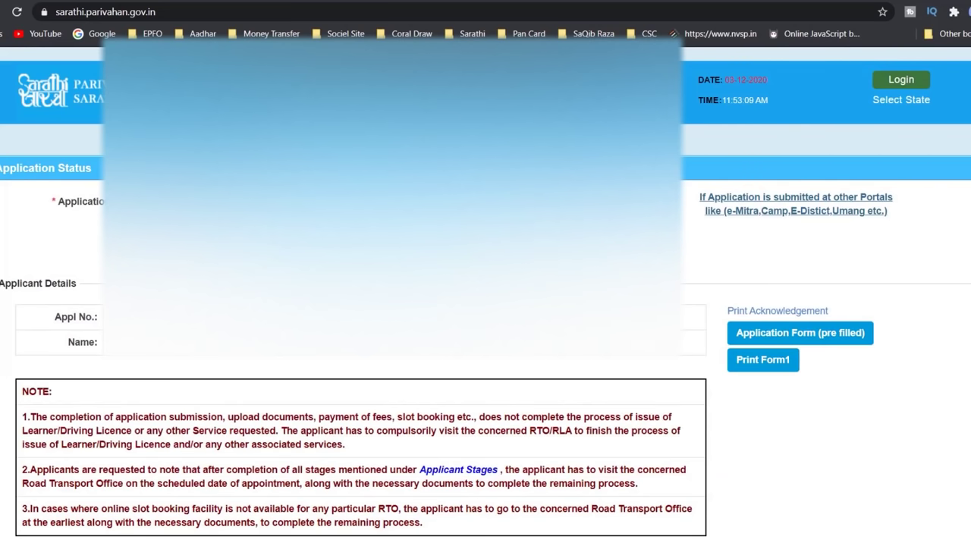
scroll(486, 303, "down", 5)
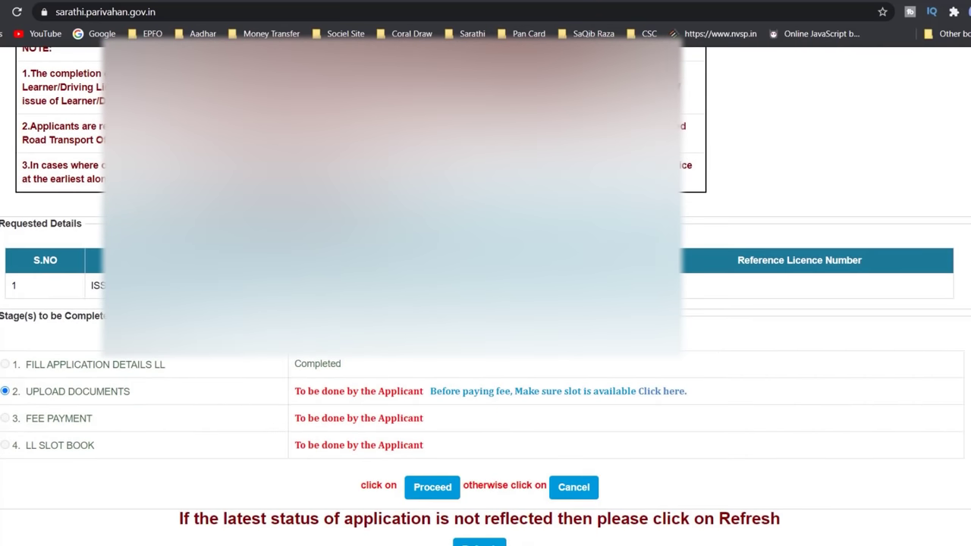
scroll(29, 301, "down", 1)
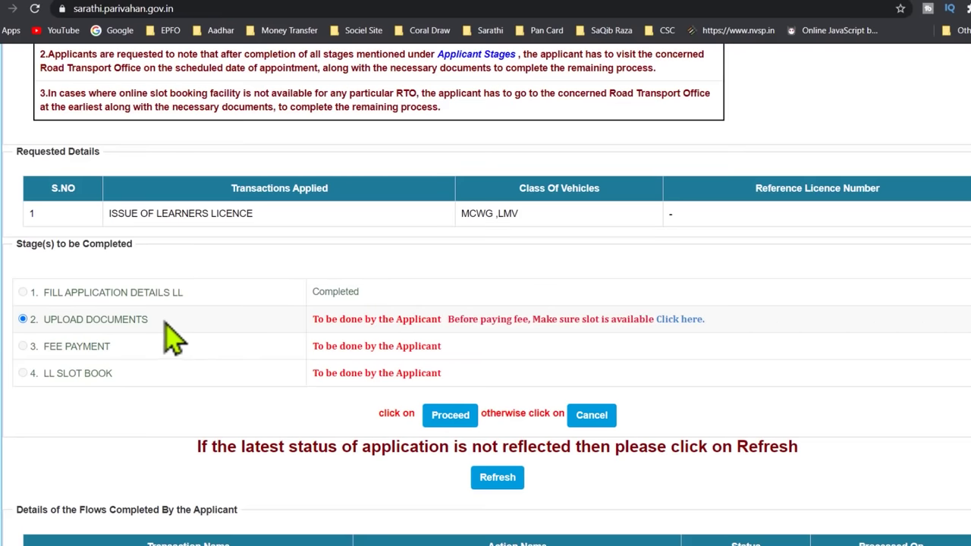
left_click(447, 417)
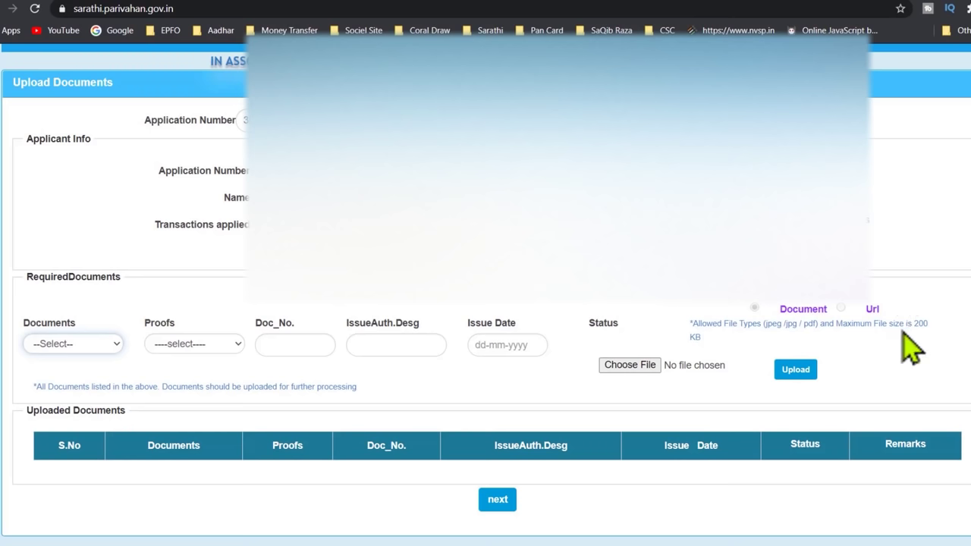
left_click(53, 349)
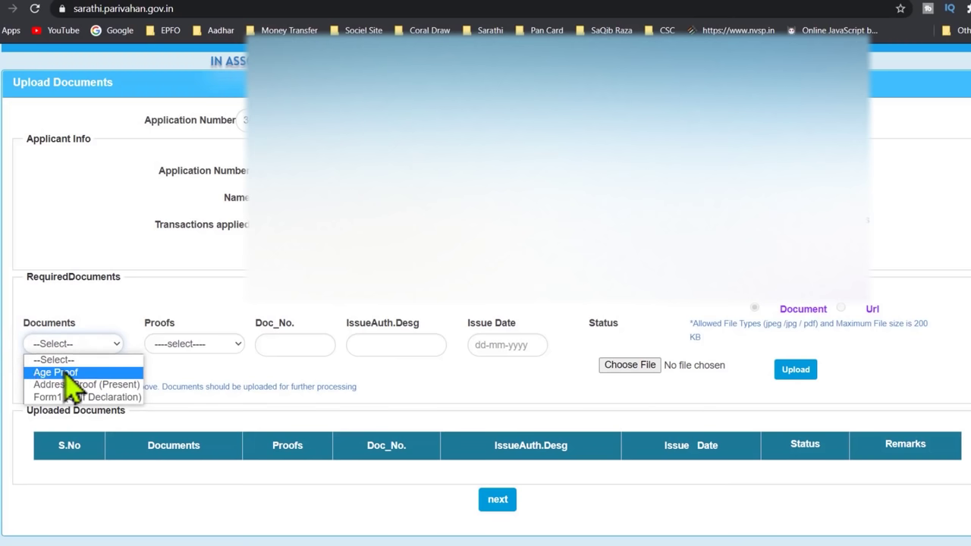
- Choose Age Proof as SSLC Certificate and upload the 10th marksheet JPG
left_click(69, 375)
scroll(84, 326, "down", 1)
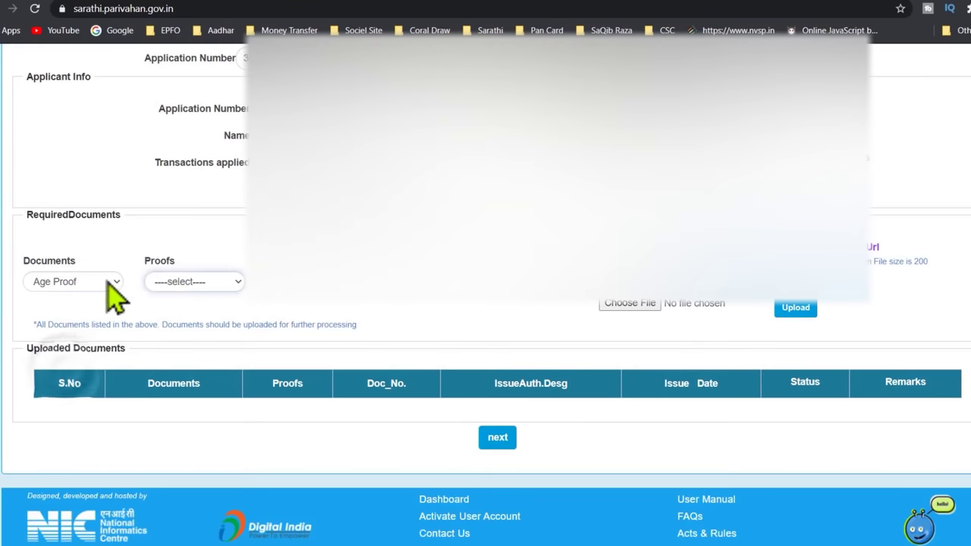
left_click(178, 282)
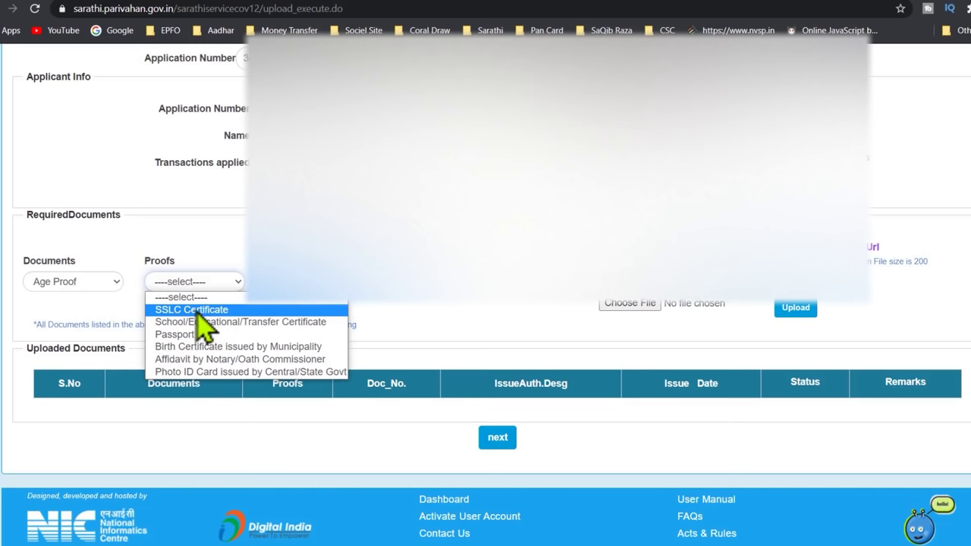
left_click(188, 311)
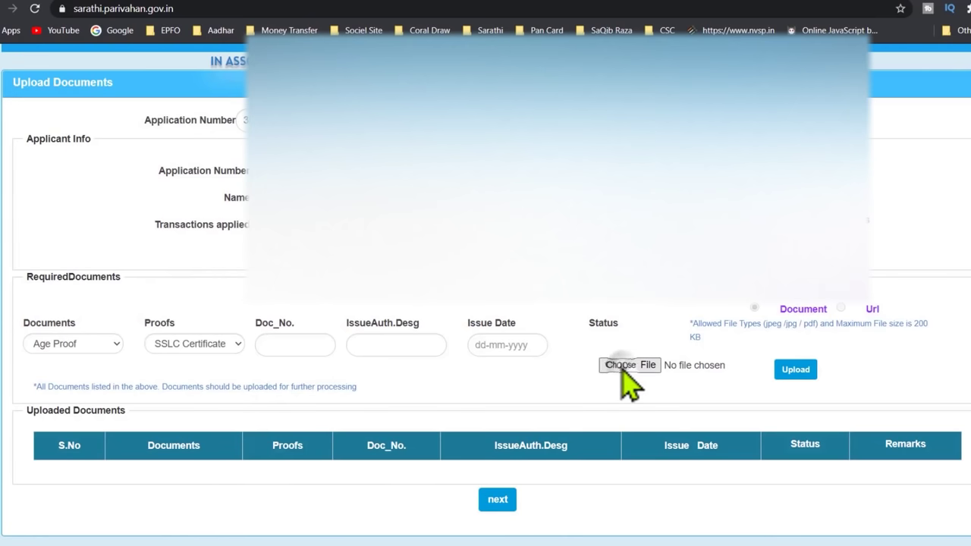
left_click(623, 367)
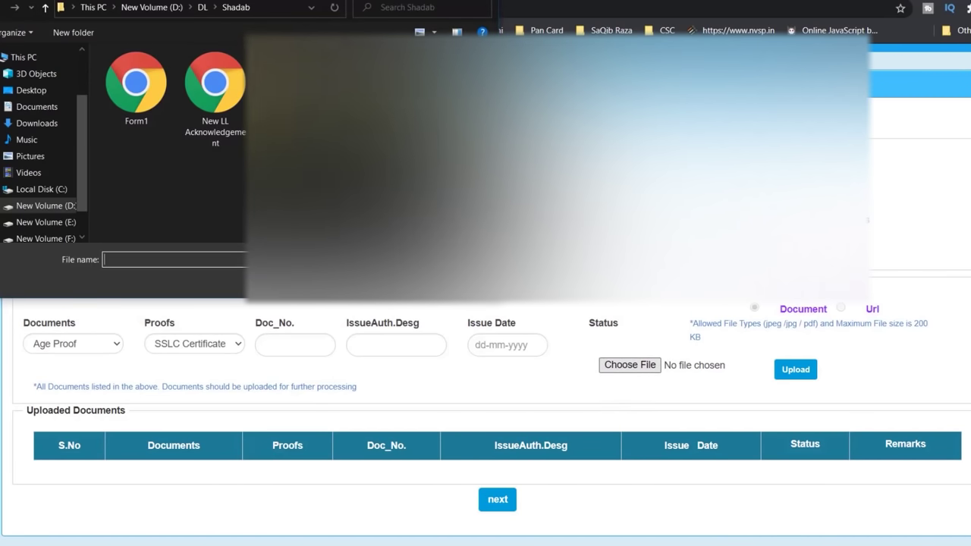
key("Return")
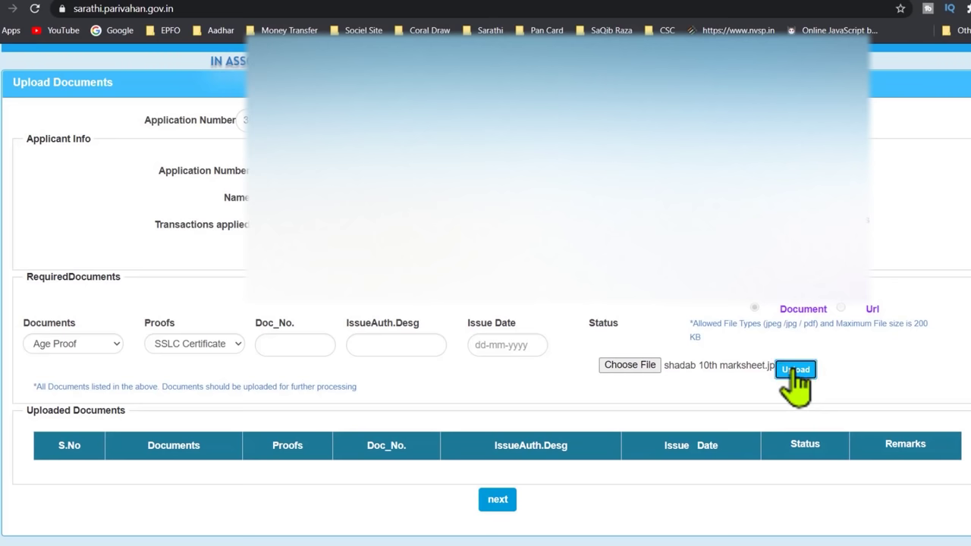
left_click(793, 371)
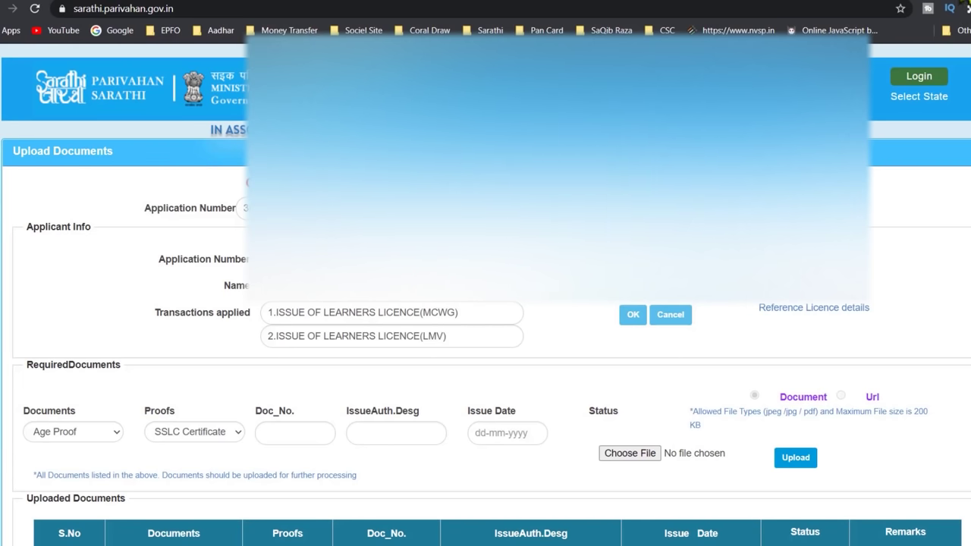
- Reselect the marksheet file, upload it again, and confirm so it shows as Saved
scroll(602, 403, "down", 1)
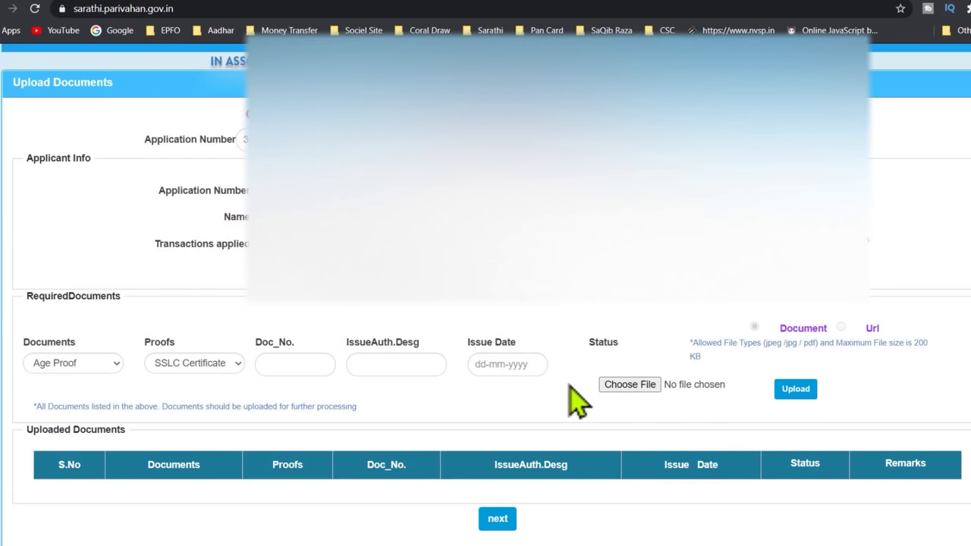
left_click(629, 384)
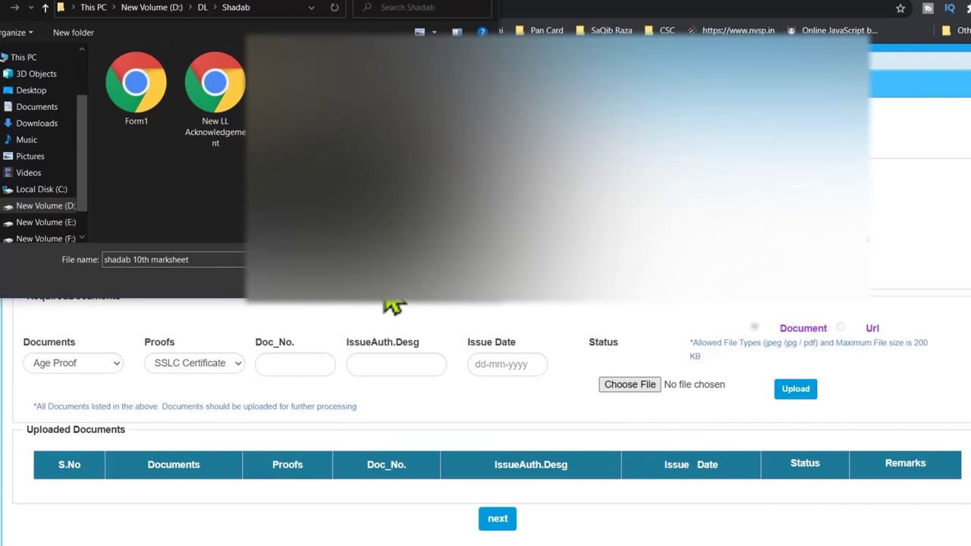
key("Return")
left_click(795, 390)
left_click(812, 372)
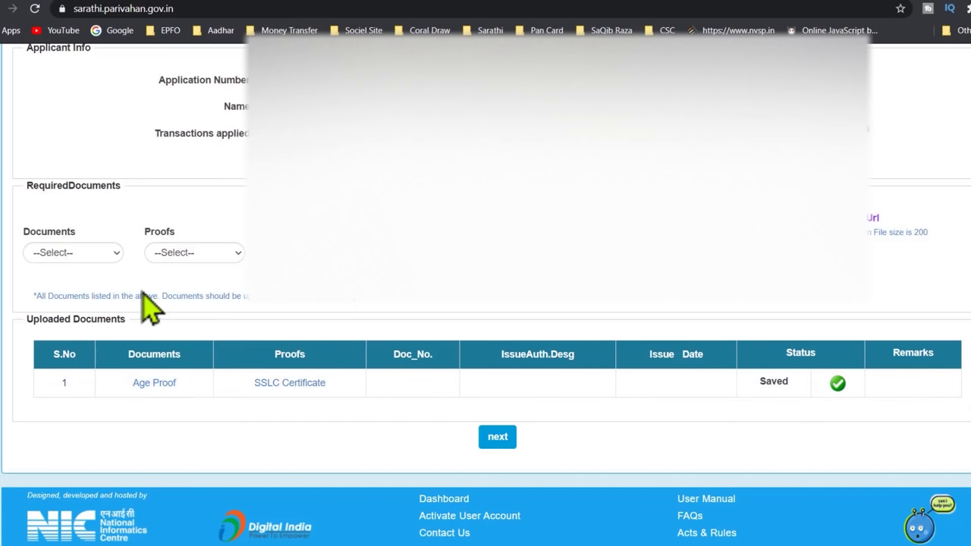
- Upload the Aadhar image as Address Proof (Present), with Aadhar Card With DOB as proof
left_click(61, 253)
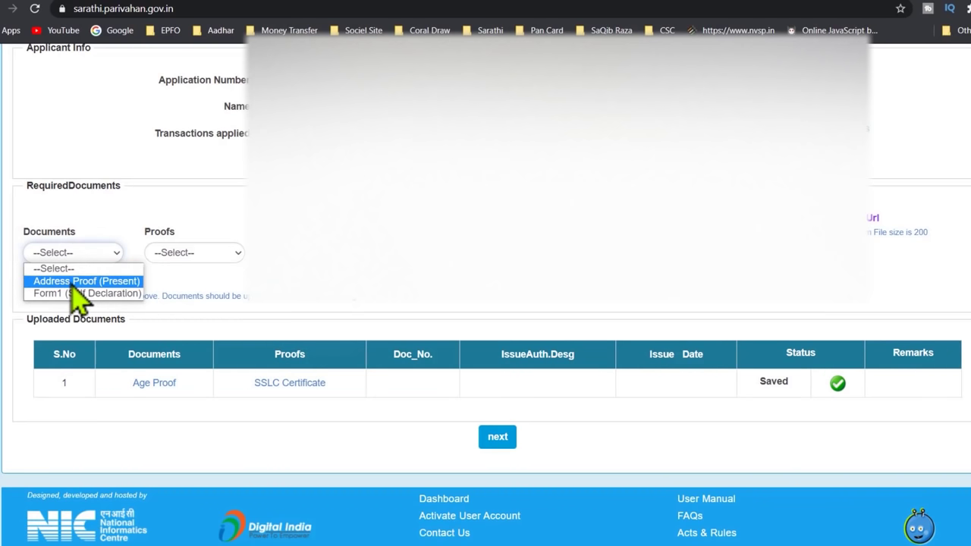
left_click(73, 282)
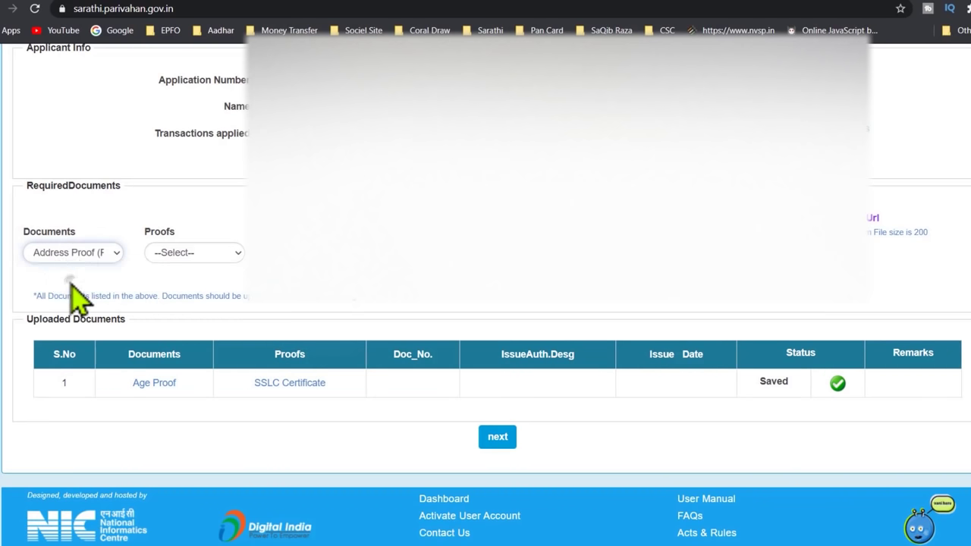
left_click(198, 258)
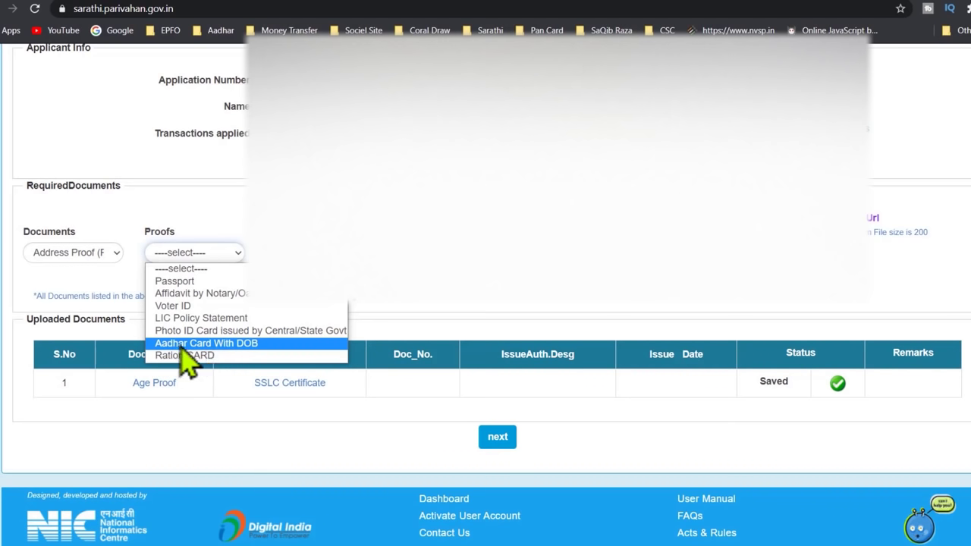
left_click(186, 346)
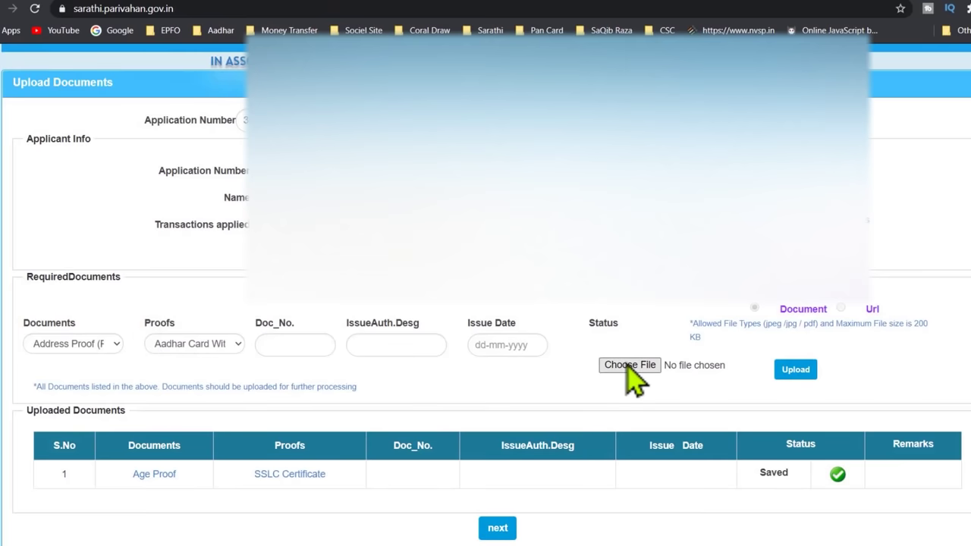
left_click(629, 366)
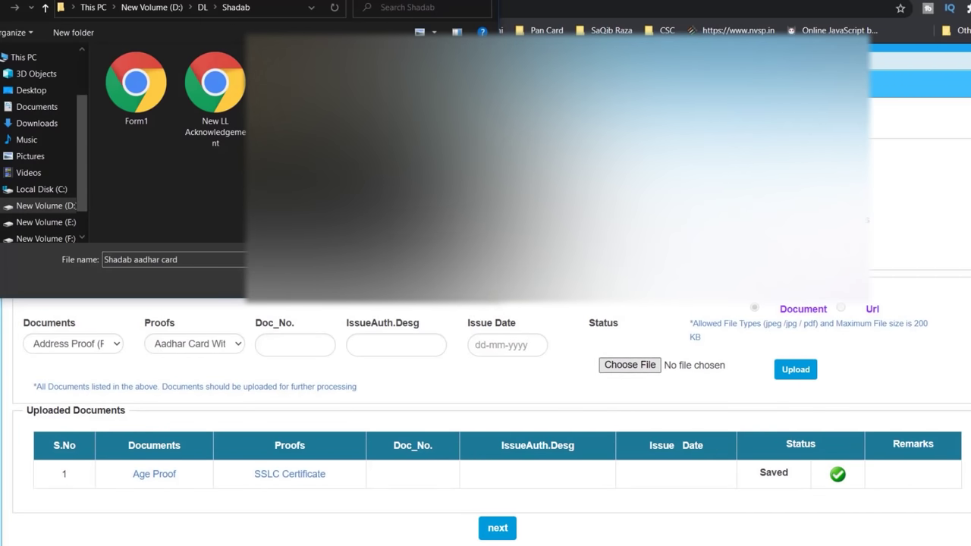
key("Return")
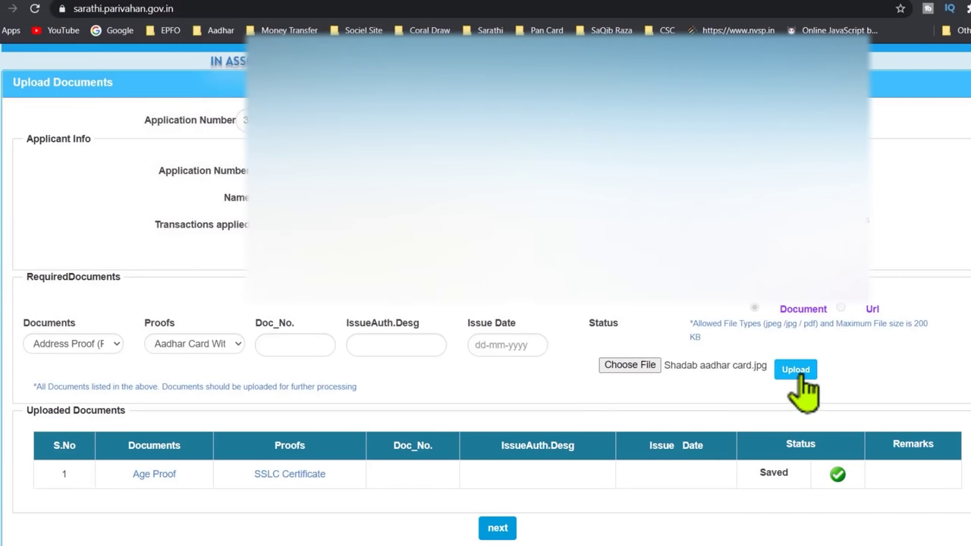
left_click(795, 369)
scroll(812, 357, "down", 1)
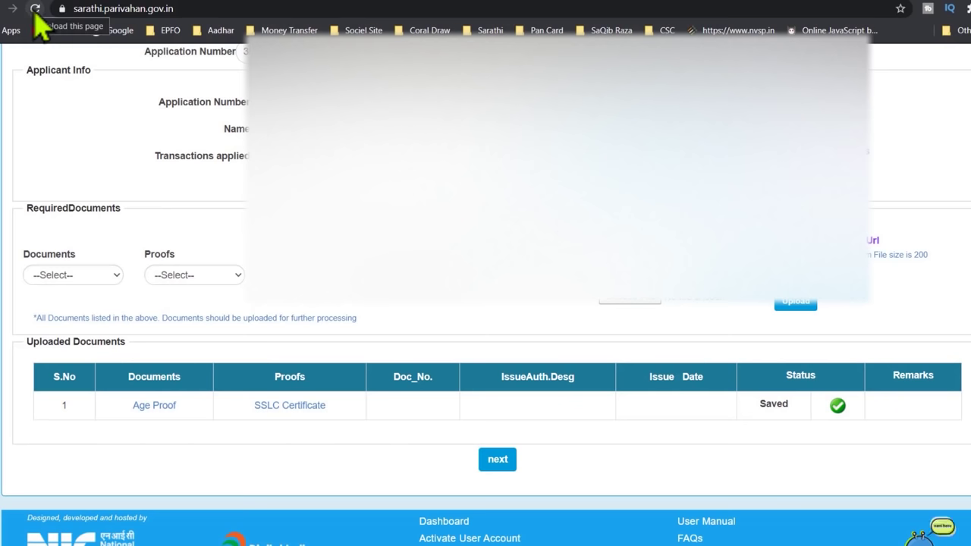
- Reload the page and select Form1 (Self Declaration) as both document type and proof
left_click(34, 10)
key("Return")
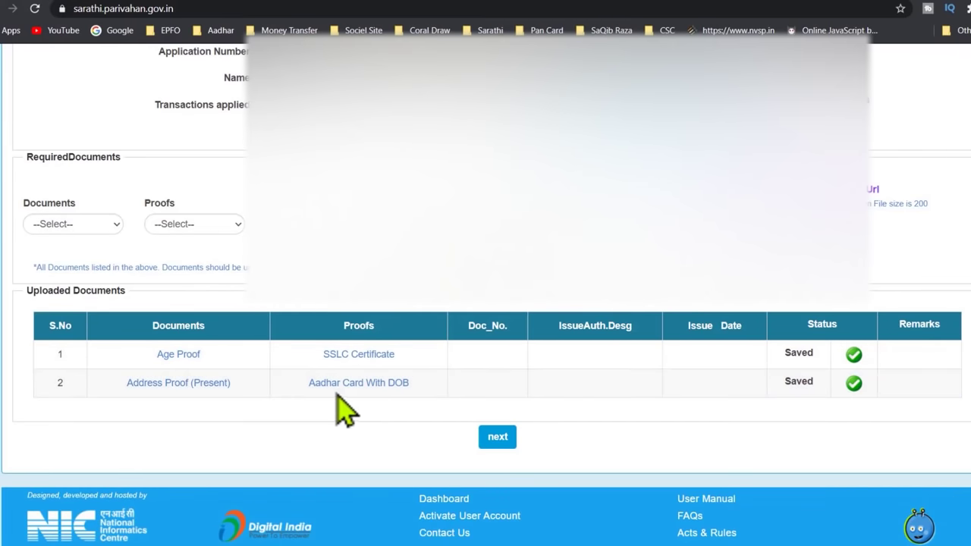
left_click(393, 385)
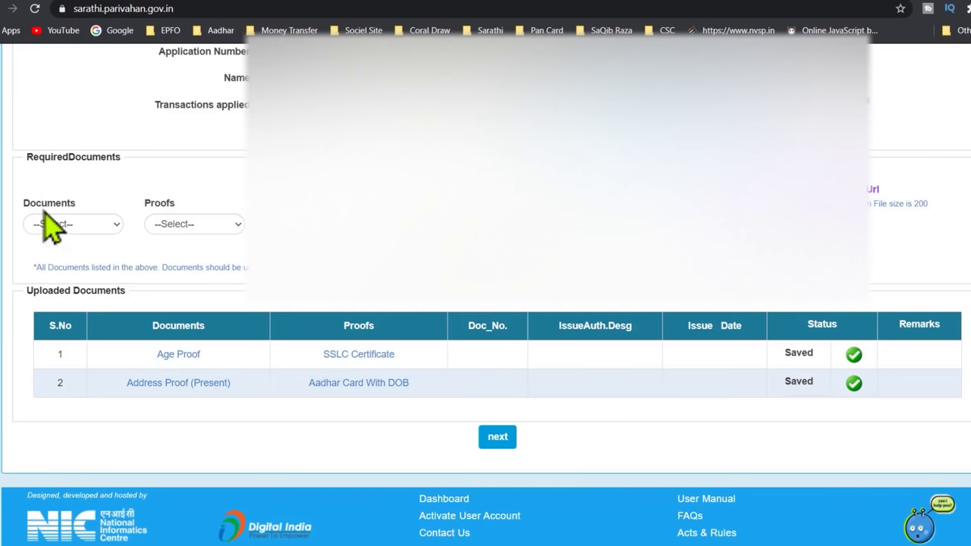
left_click(65, 226)
left_click(60, 253)
left_click(194, 226)
left_click(202, 251)
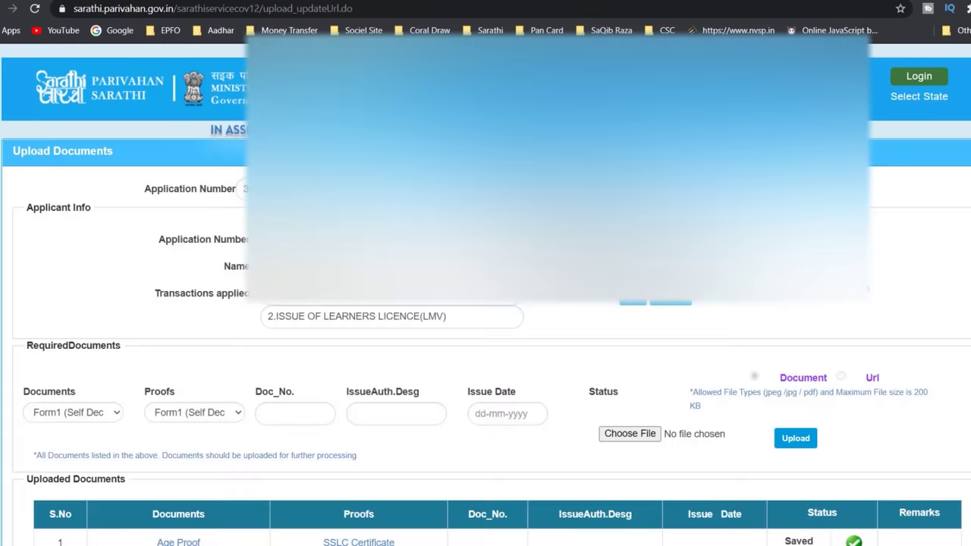
- Upload the Form1 file and reload to refresh the Uploaded Documents table
scroll(630, 314, "down", 3)
left_click(629, 307)
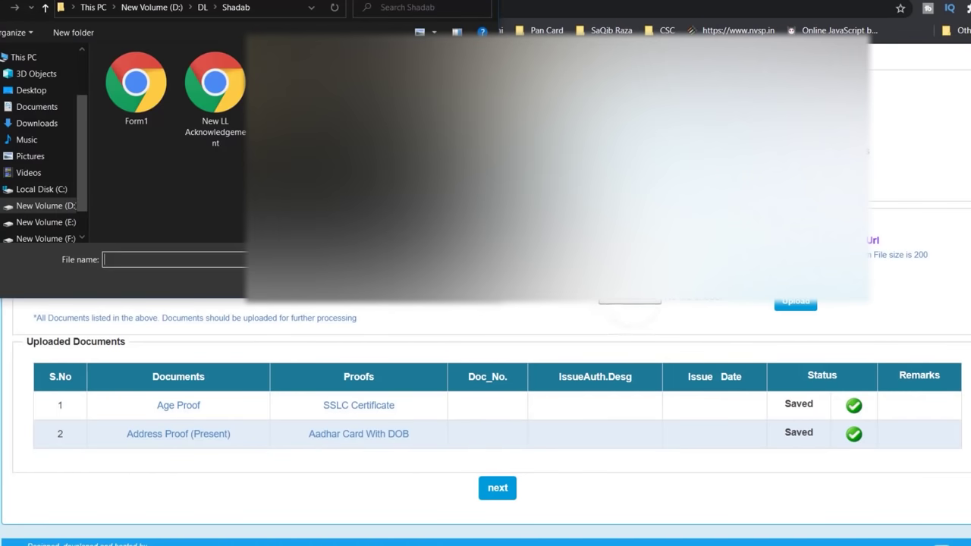
key("Return")
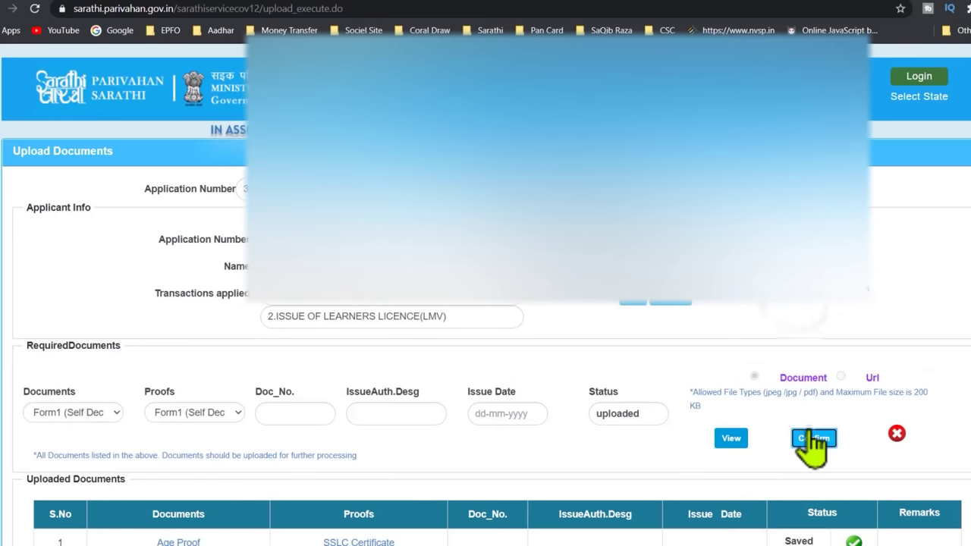
left_click(794, 304)
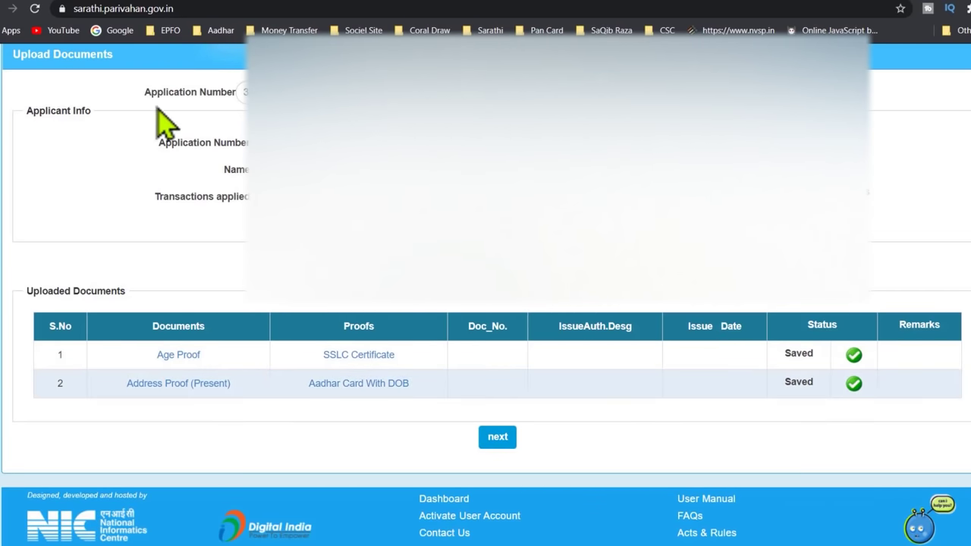
left_click(35, 8)
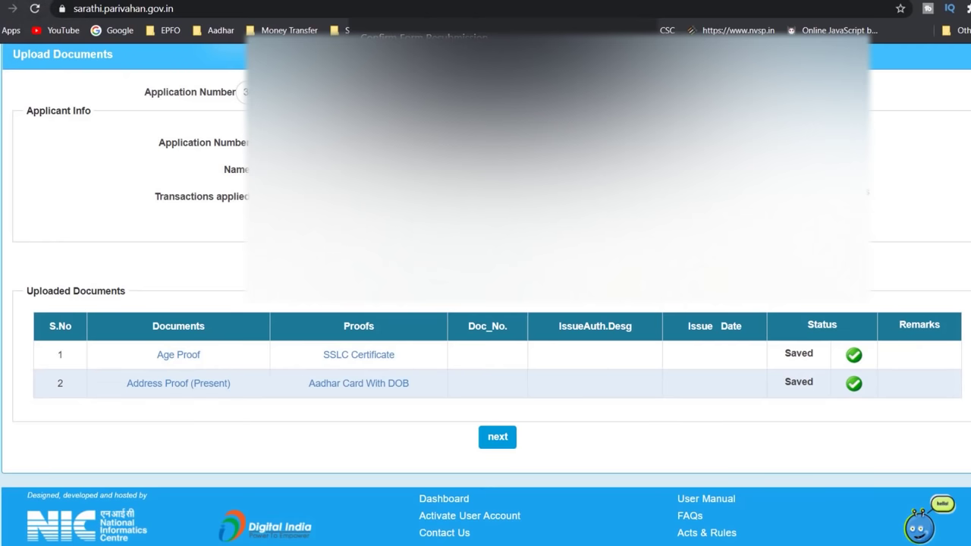
key("Return")
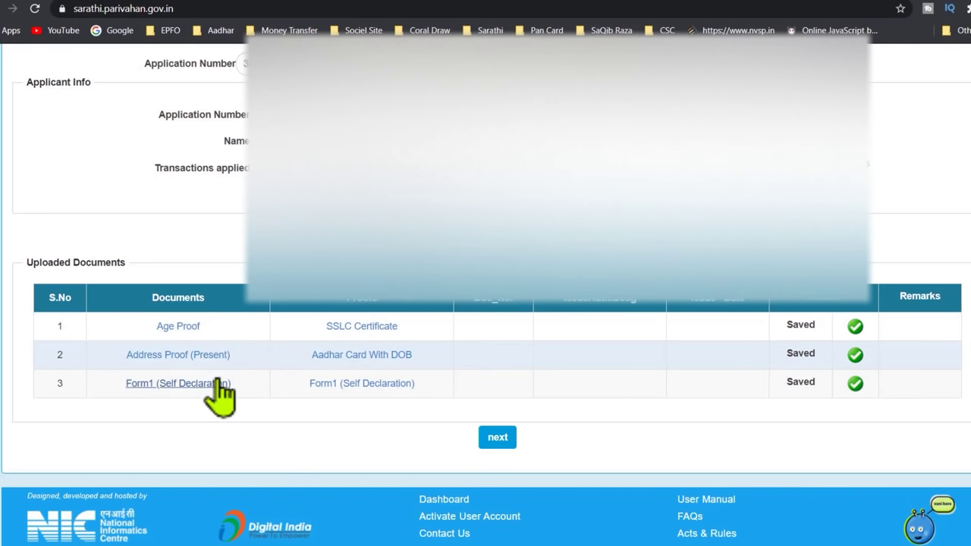
- Preview the uploaded SSLC Certificate, Aadhar card and Form1 images one after another
left_click(363, 333)
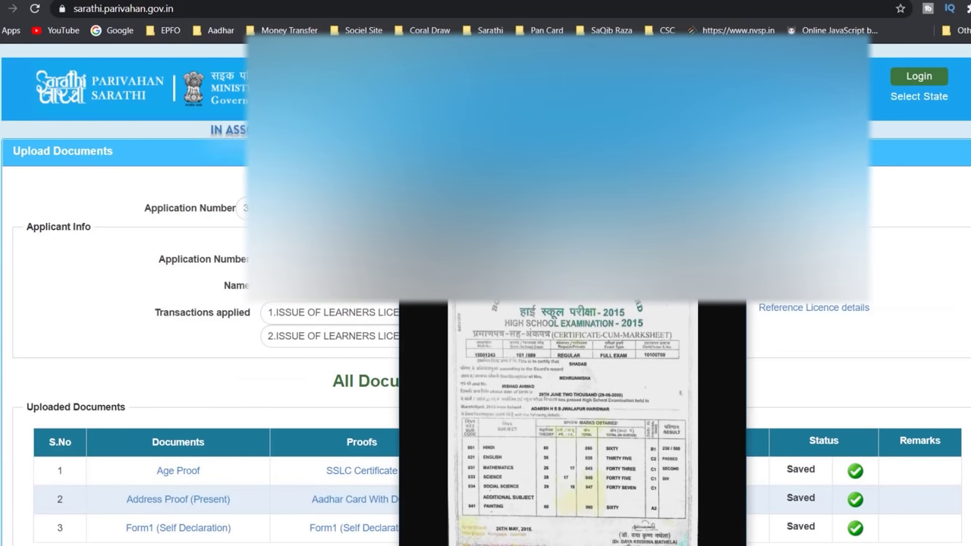
key("Escape")
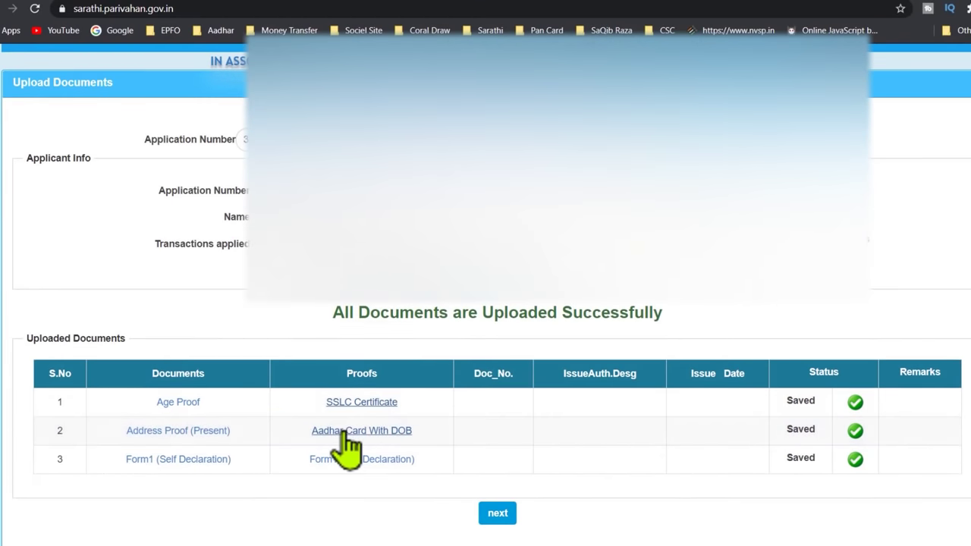
left_click(345, 429)
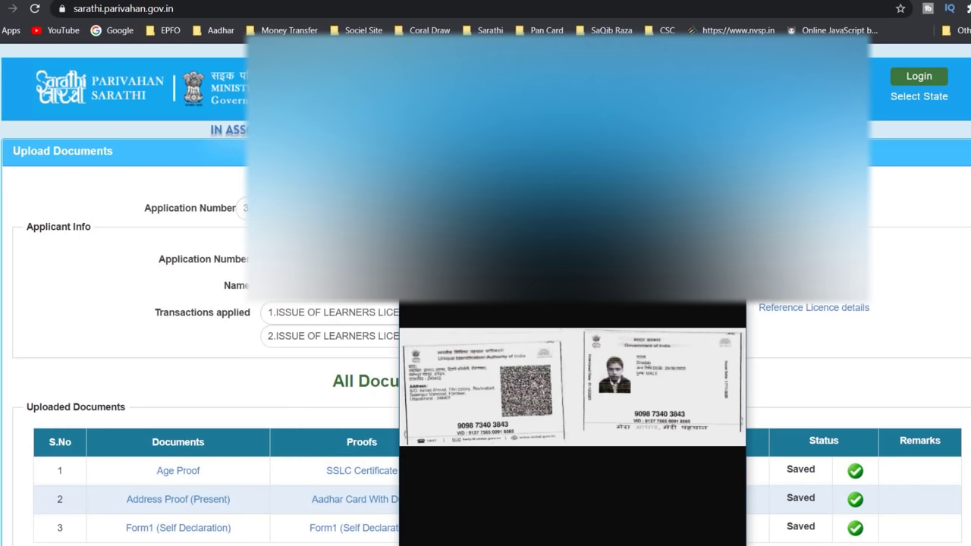
key("Escape")
scroll(379, 407, "down", 2)
left_click(380, 407)
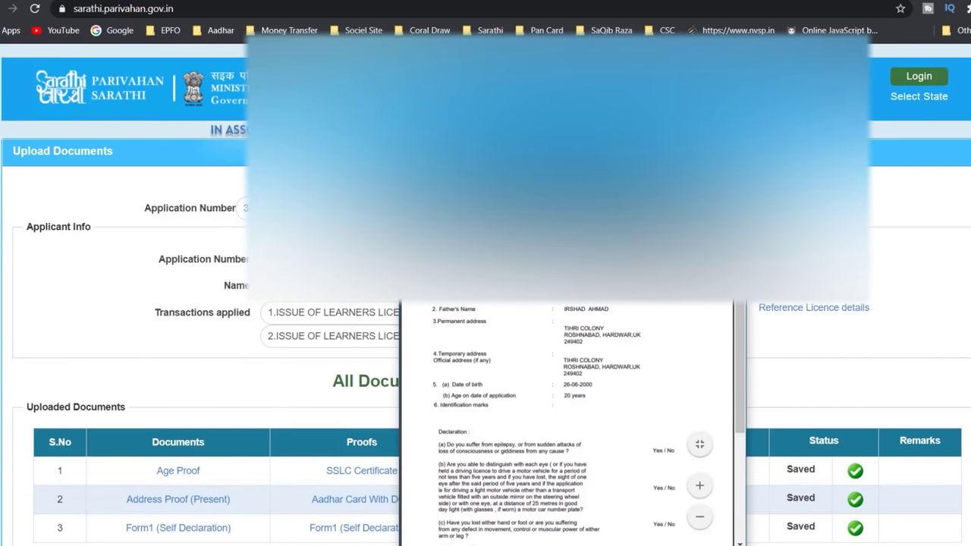
key("Escape")
scroll(402, 402, "down", 2)
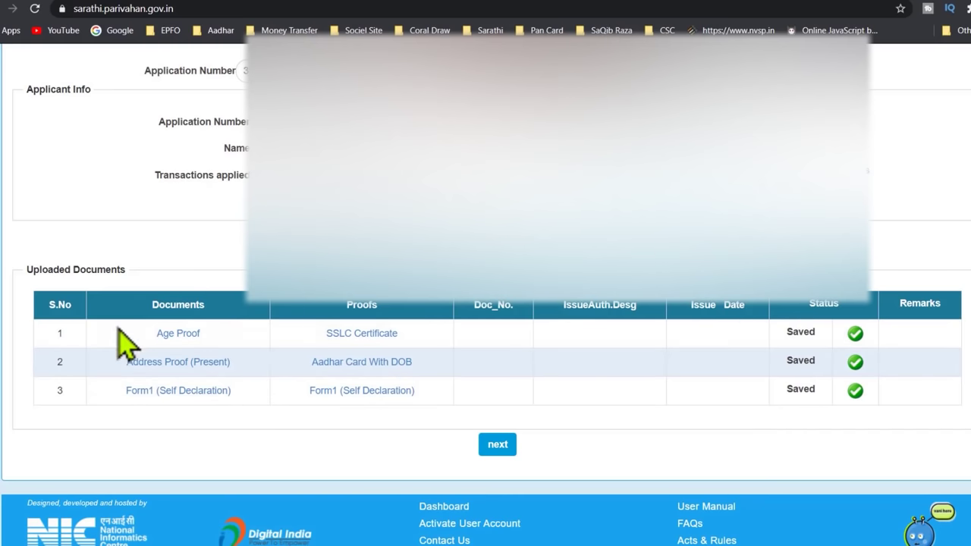
- Continue past the uploaded documents and review the stages on the Application Status page
left_click(497, 448)
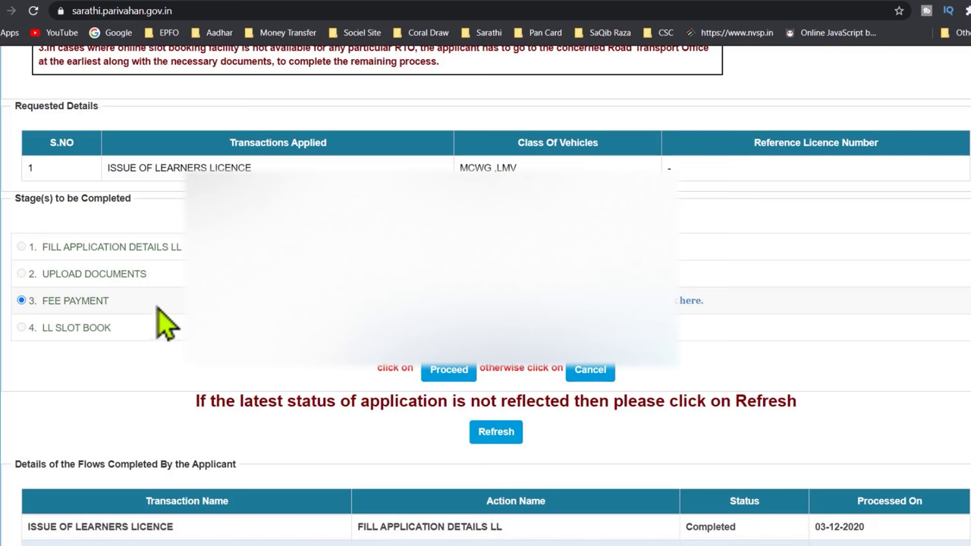
scroll(486, 296, "up", 6)
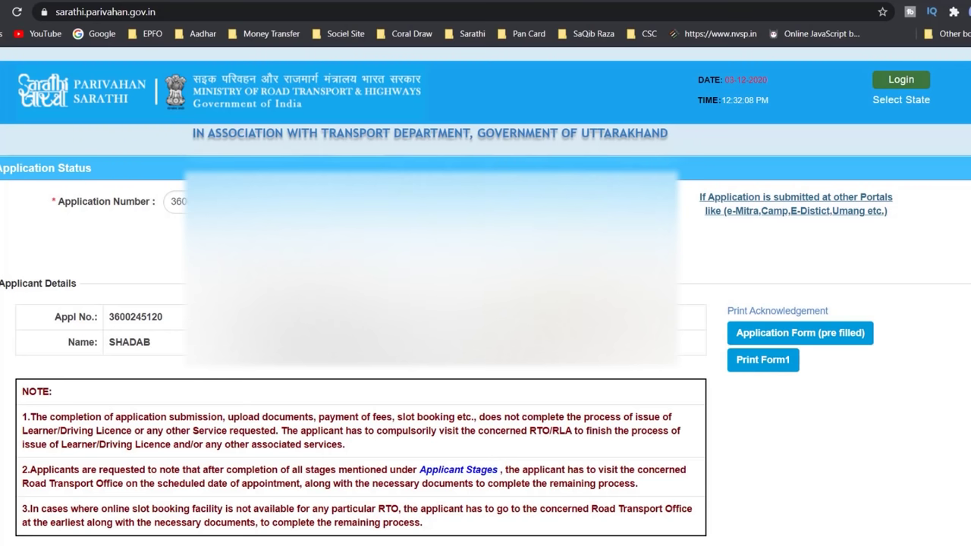
- Return to the Uttarakhand home page and open Learner Licence > Application Edit (LL Only)
key("alt+Left")
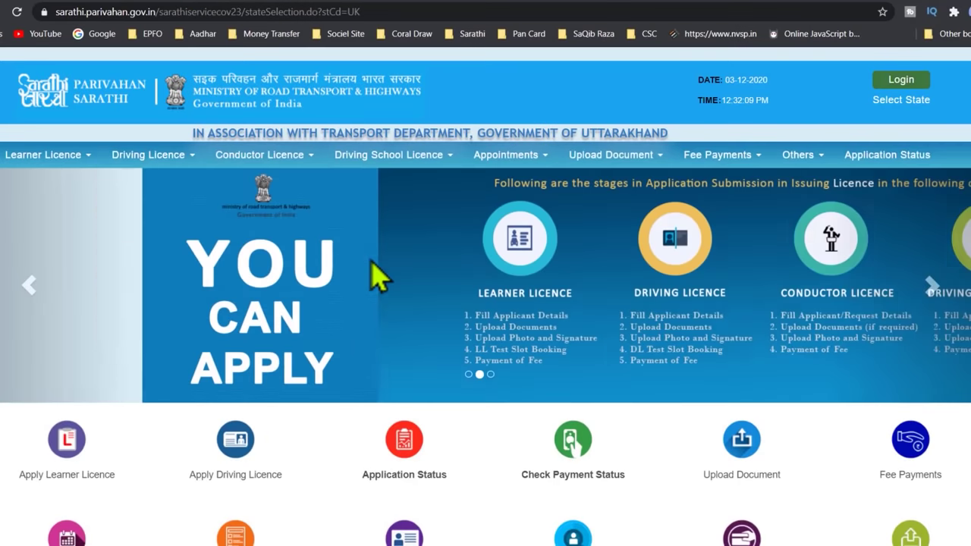
scroll(278, 356, "down", 2)
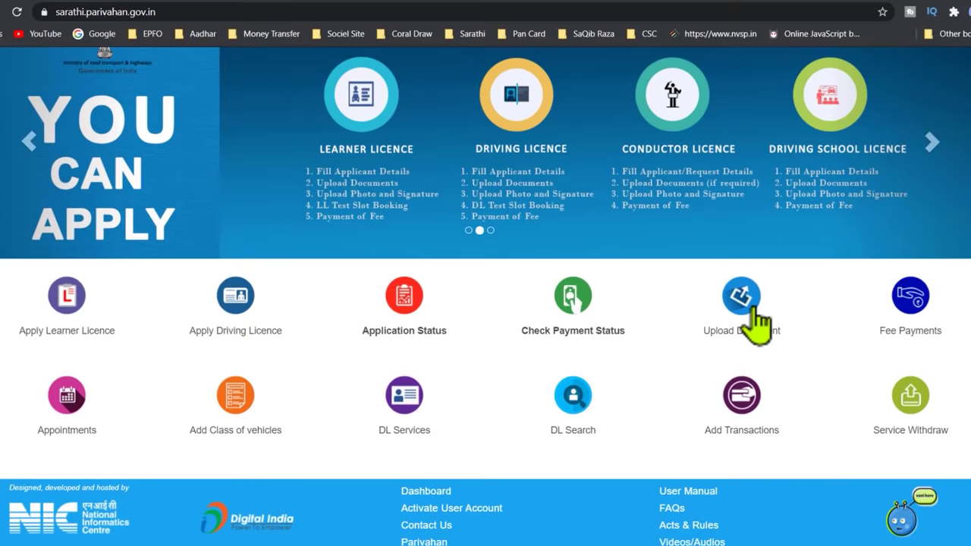
scroll(318, 304, "up", 2)
mouse_move(42, 159)
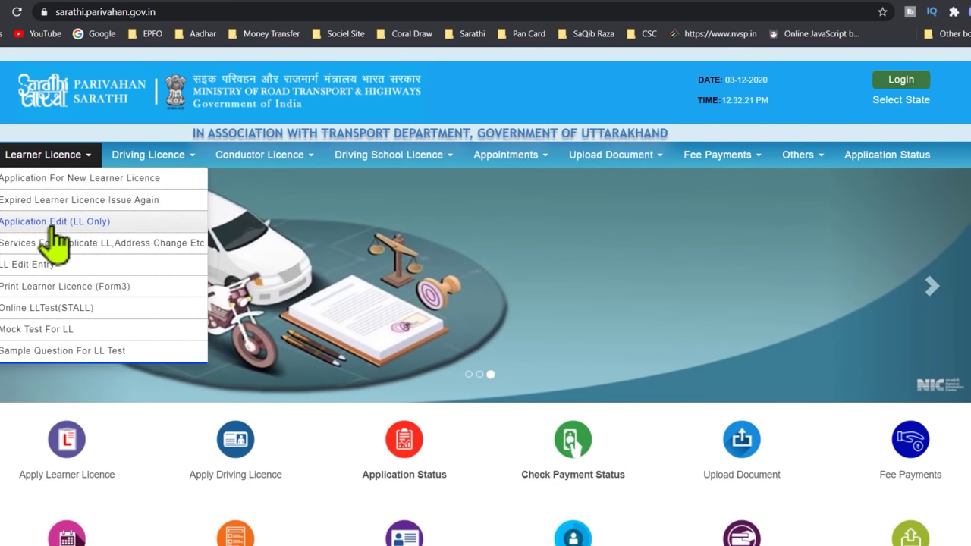
left_click(50, 222)
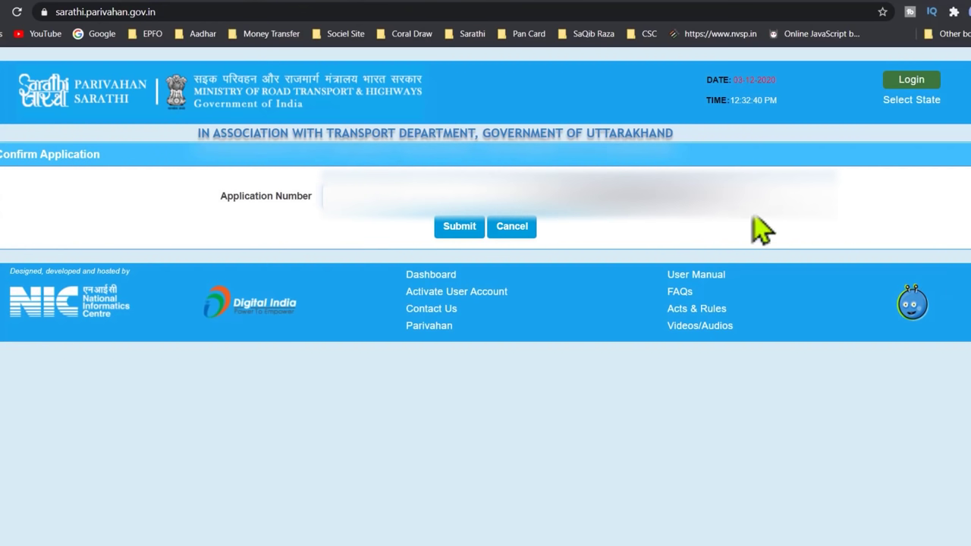
- Enter the application details and the SMS OTP to open the application
left_click(725, 201)
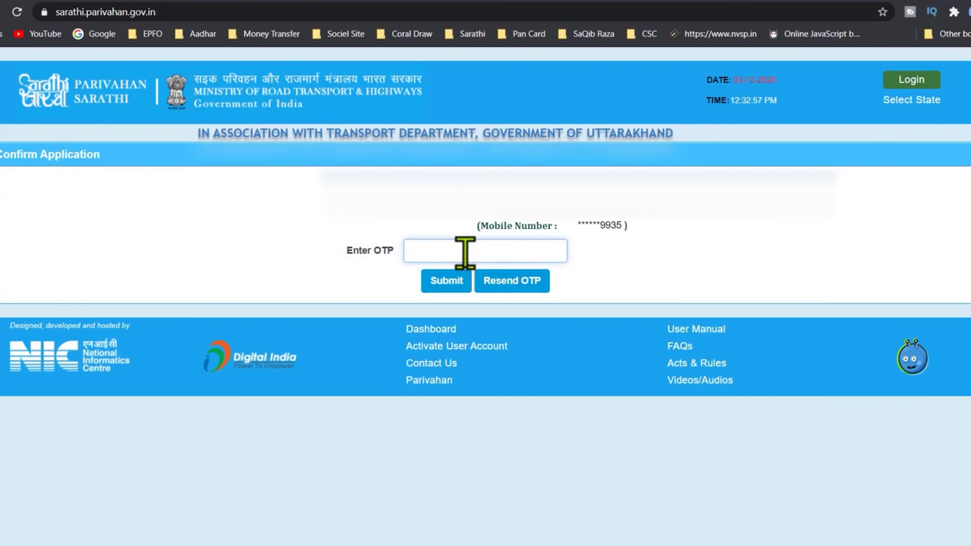
key("ctrl+v")
left_click(451, 284)
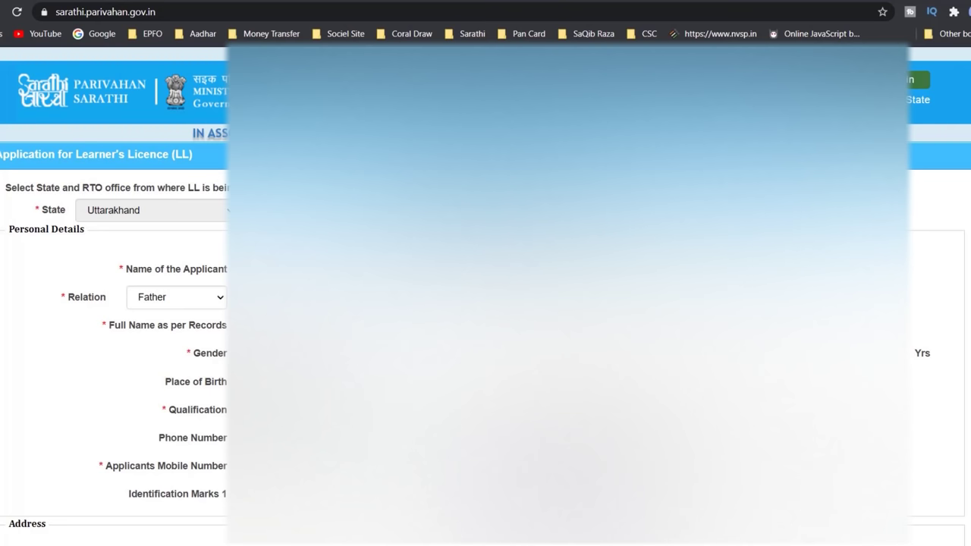
- Select MCWG and LMV as vehicle classes, save, and return home from the success page
scroll(485, 304, "down", 1)
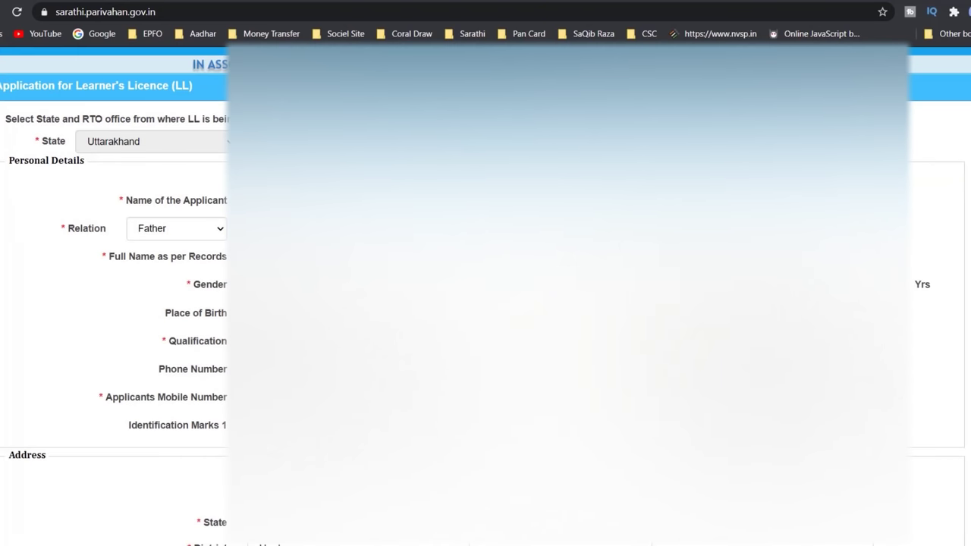
scroll(485, 304, "down", 9)
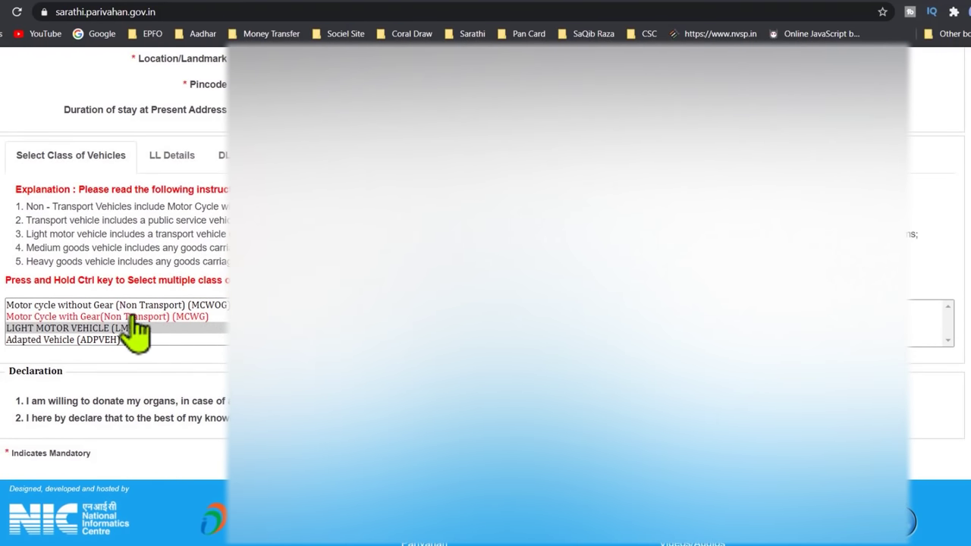
left_click(95, 316)
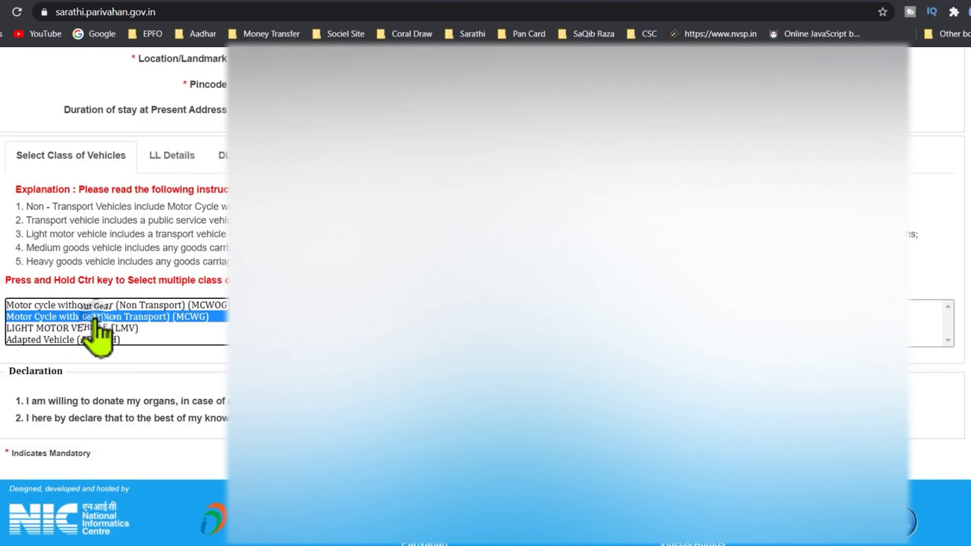
scroll(125, 341, "down", 1)
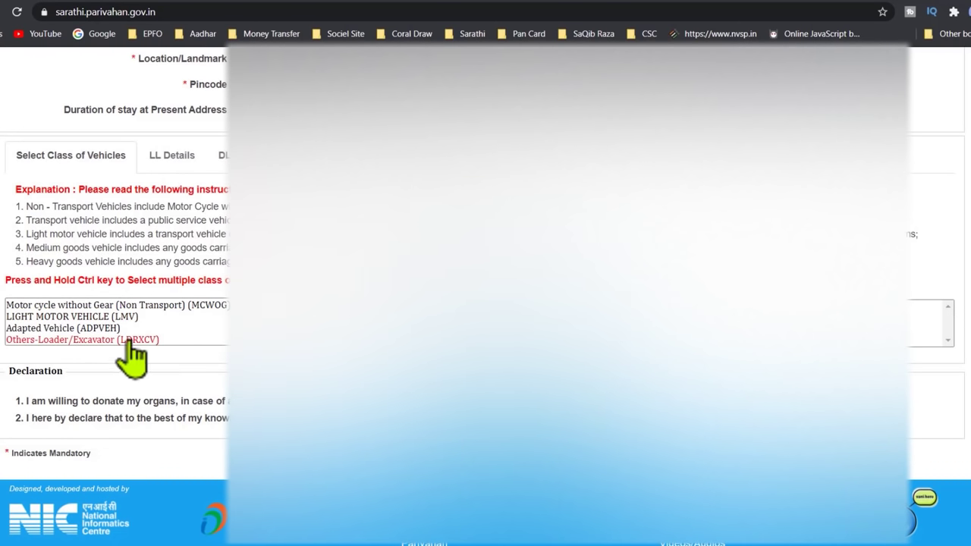
left_click(68, 316)
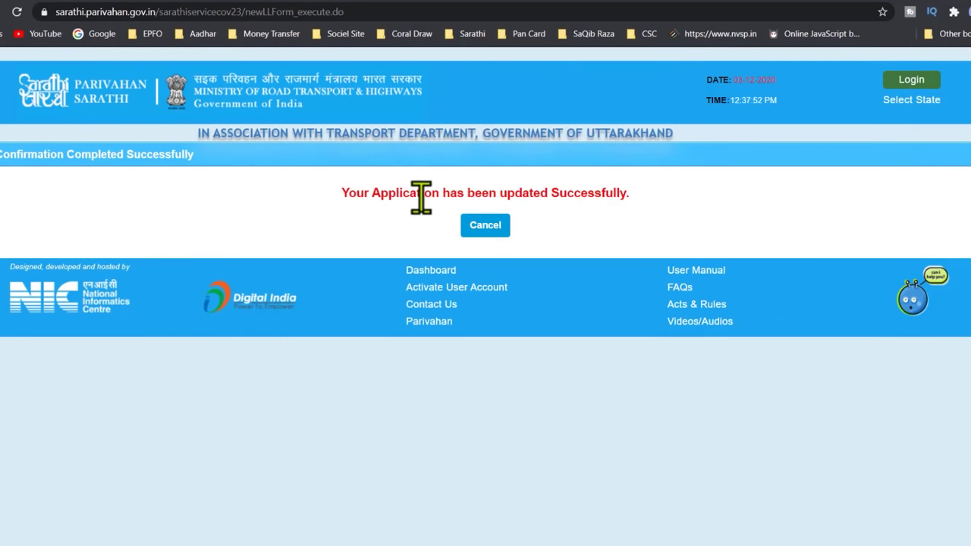
left_click(503, 224)
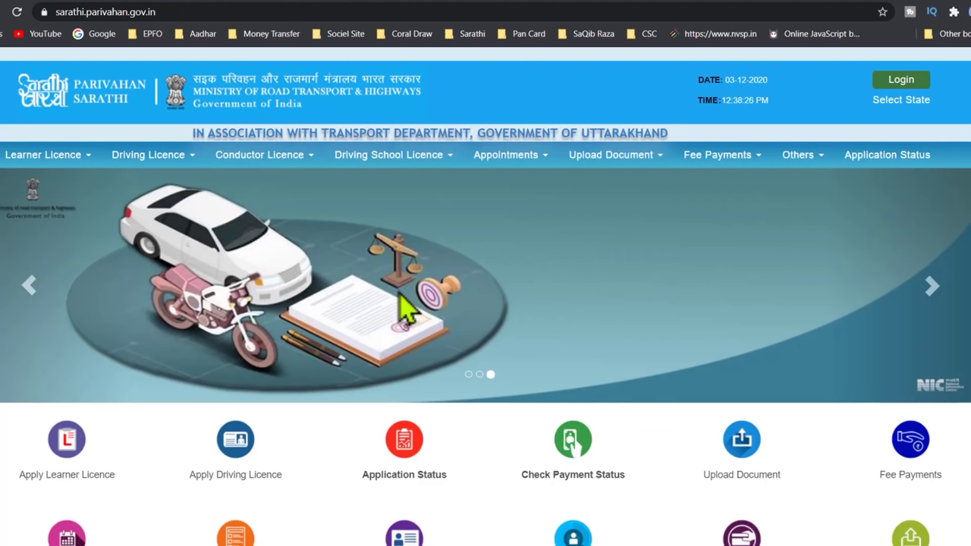
scroll(400, 295, "down", 1)
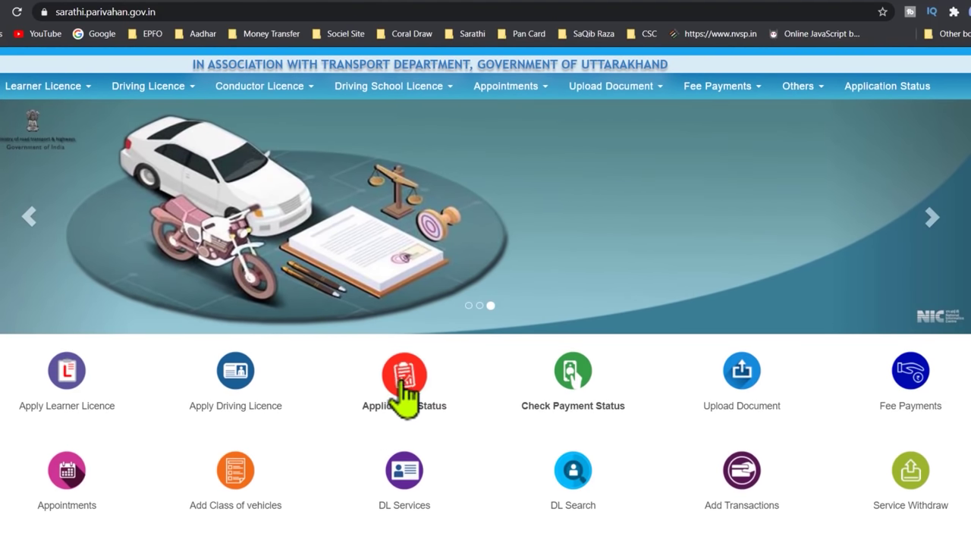
- Check the application status with the captcha and proceed to the Learner's Licence fee payment
left_click(404, 383)
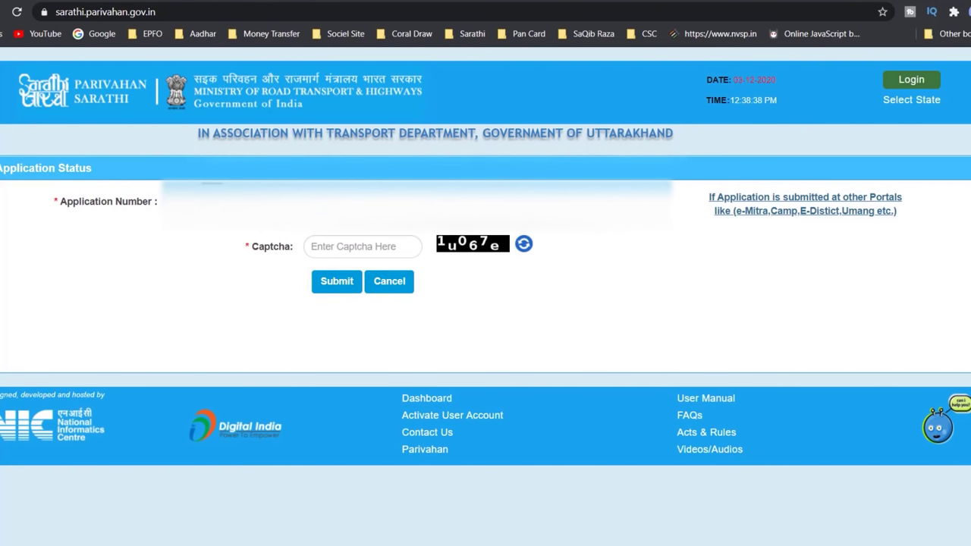
left_click(362, 247)
type("1")
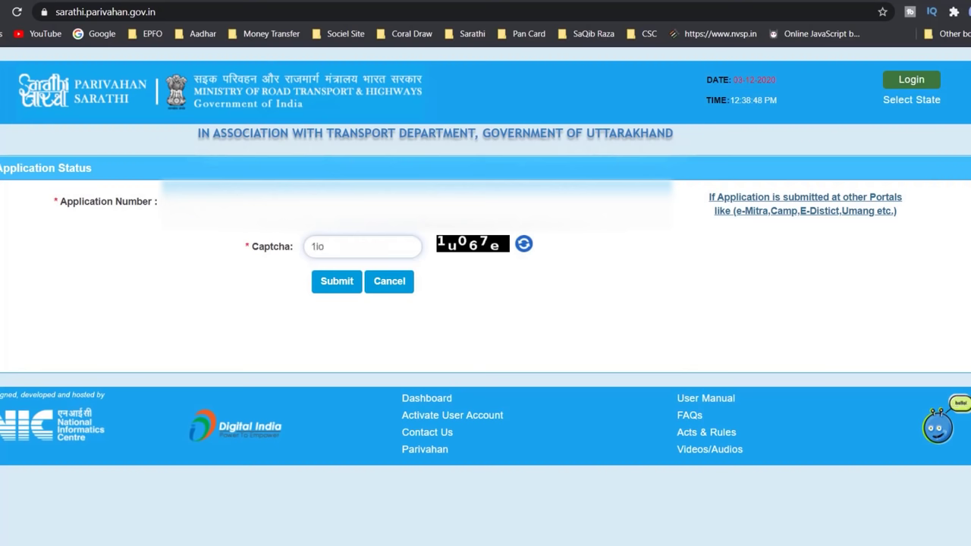
type("u067e")
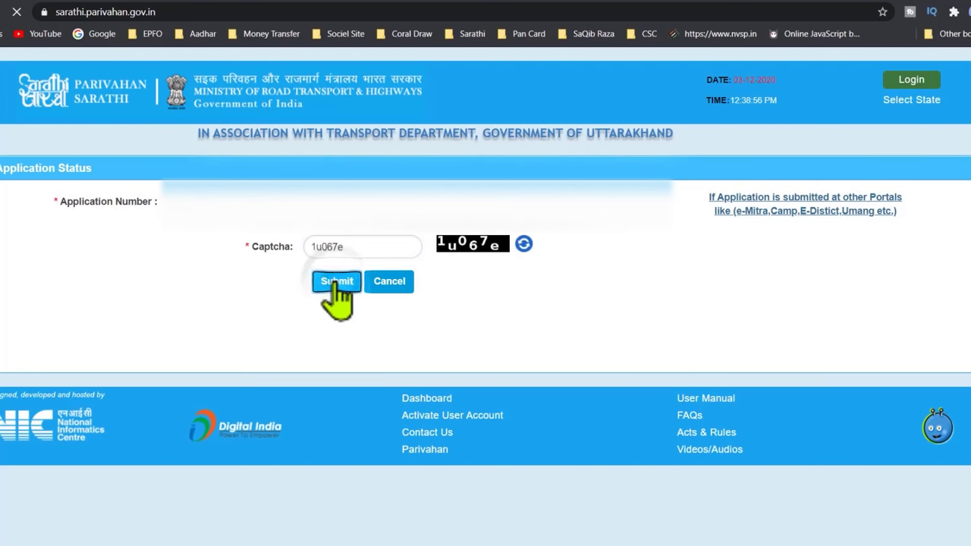
left_click(336, 281)
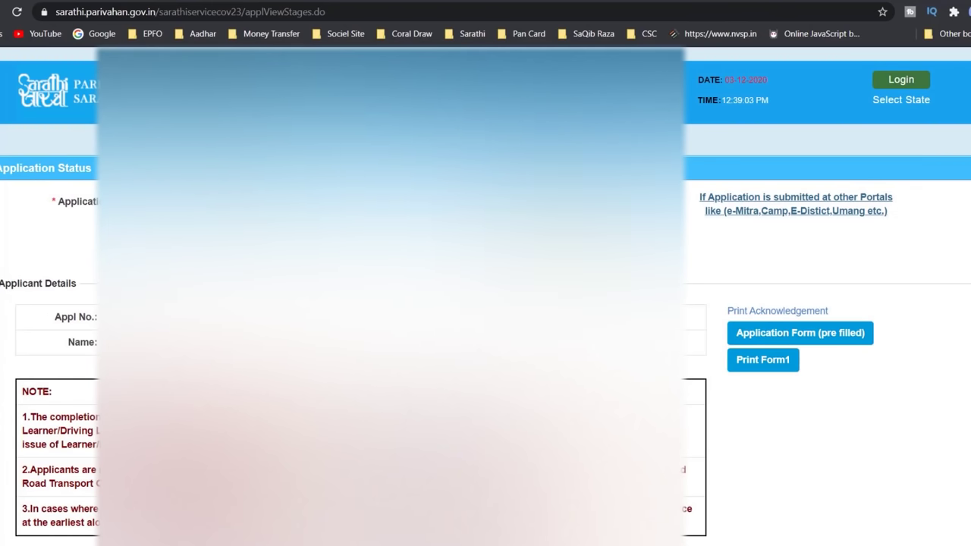
scroll(834, 303, "down", 6)
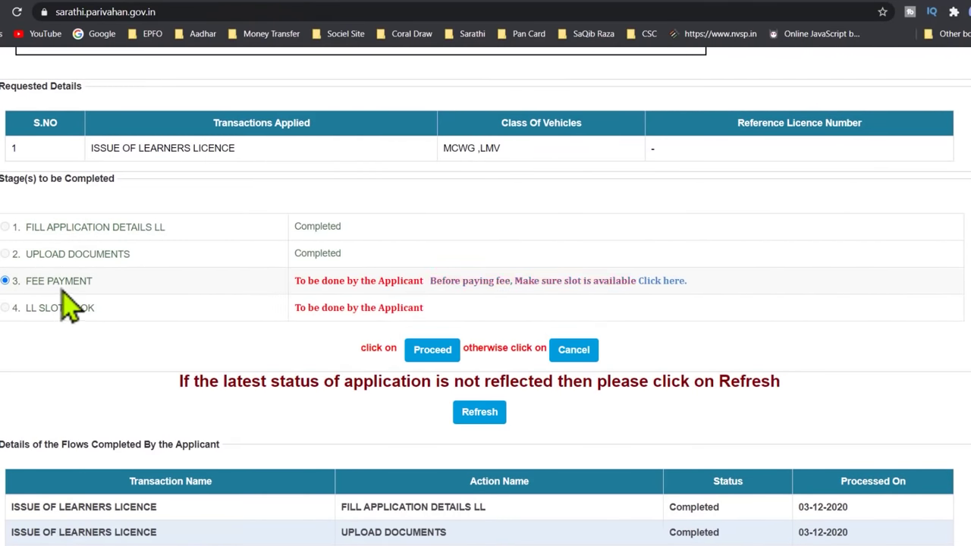
left_click(437, 352)
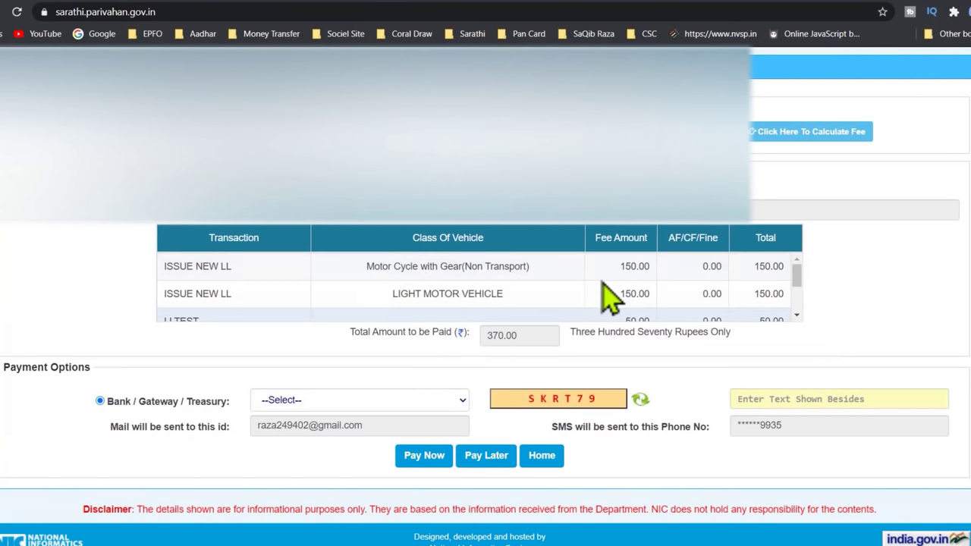
- Review the fees: 150.00 each for MCWG and LMV, 50.00 LL test, 370.00 total
scroll(634, 284, "down", 3)
scroll(631, 273, "up", 3)
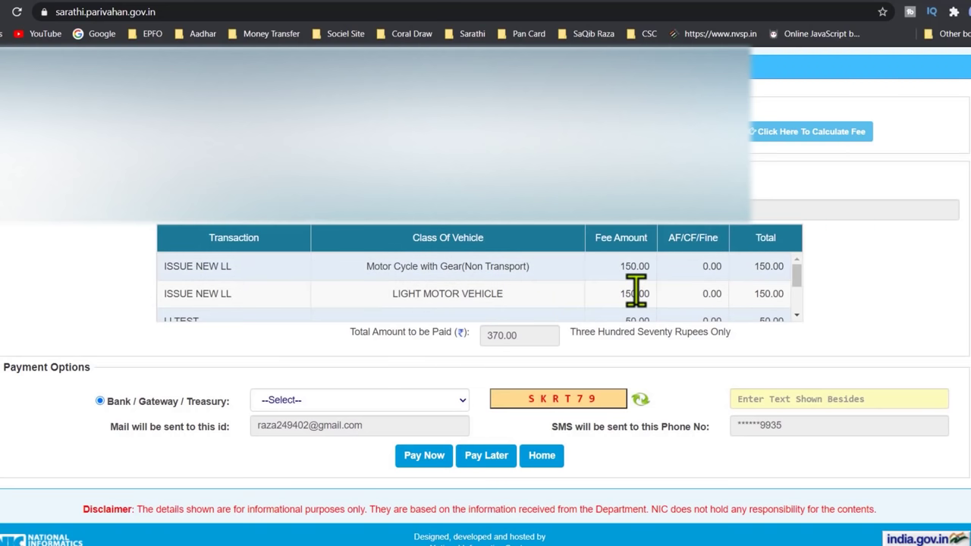
scroll(635, 294, "down", 2)
scroll(177, 278, "up", 1)
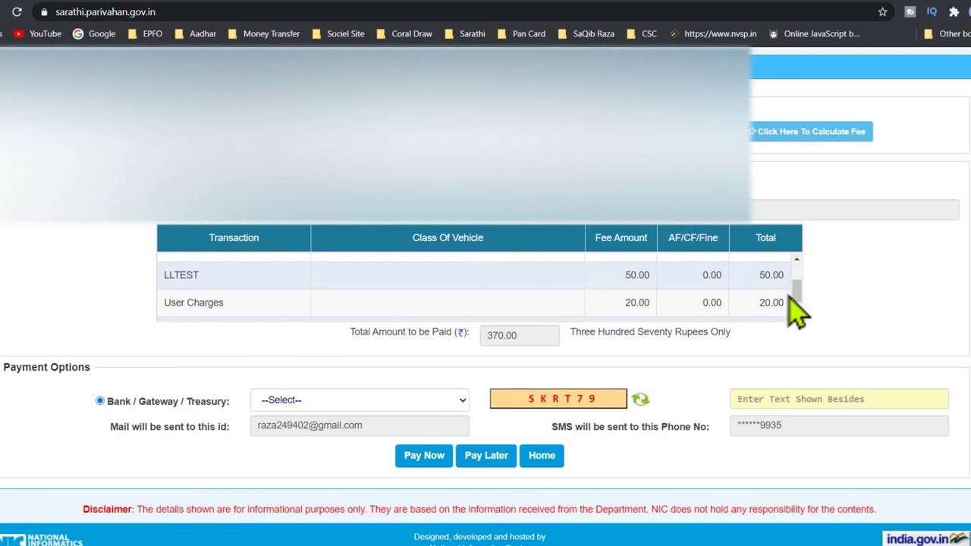
scroll(793, 311, "down", 1)
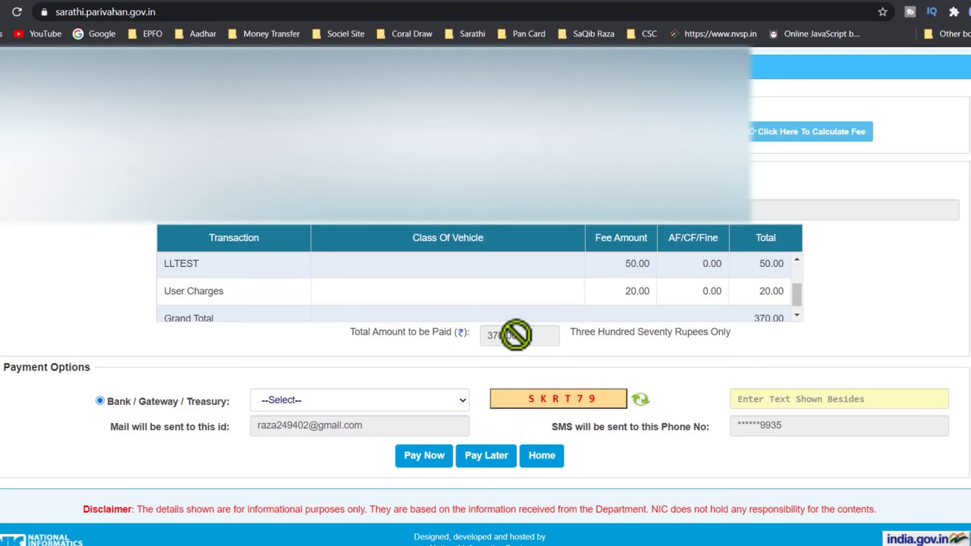
left_click_drag(796, 310, 804, 285)
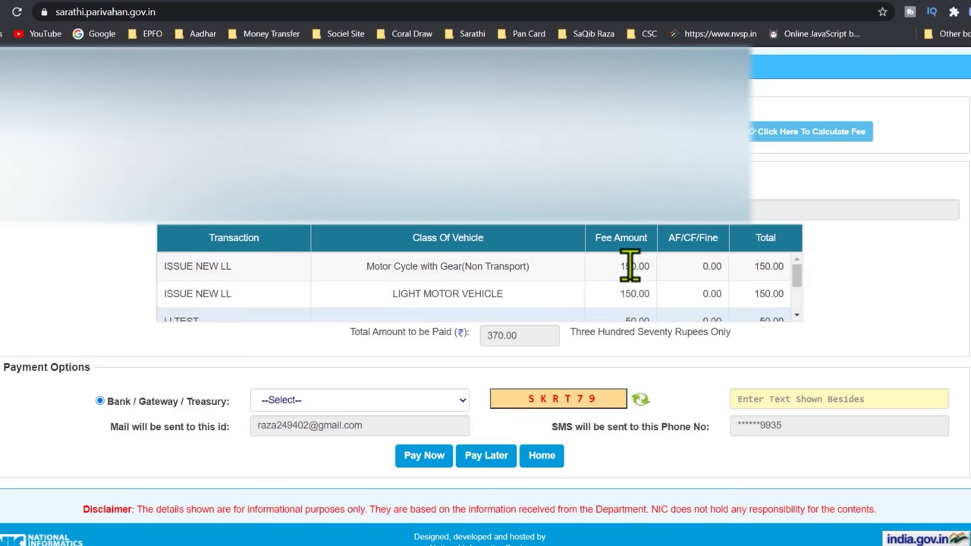
left_click_drag(797, 273, 800, 294)
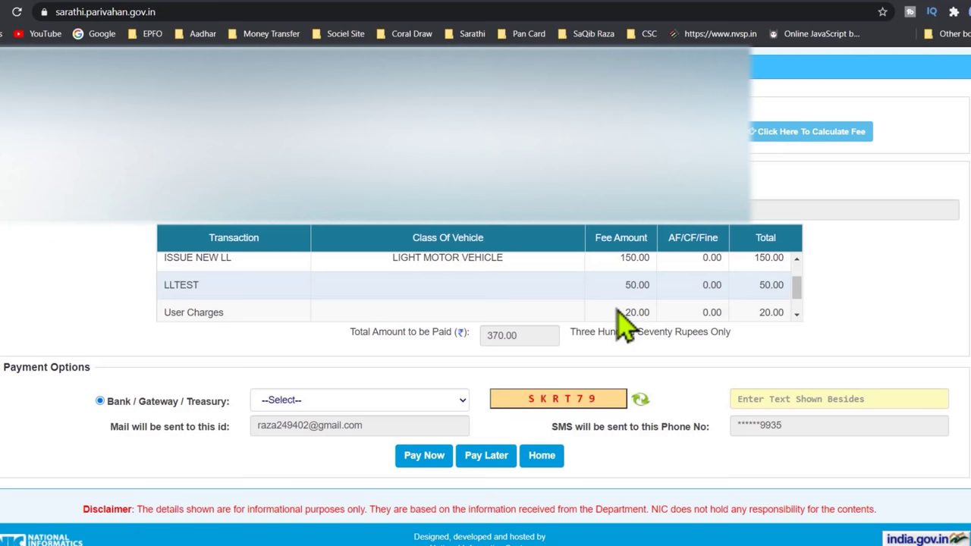
scroll(617, 307, "up", 2)
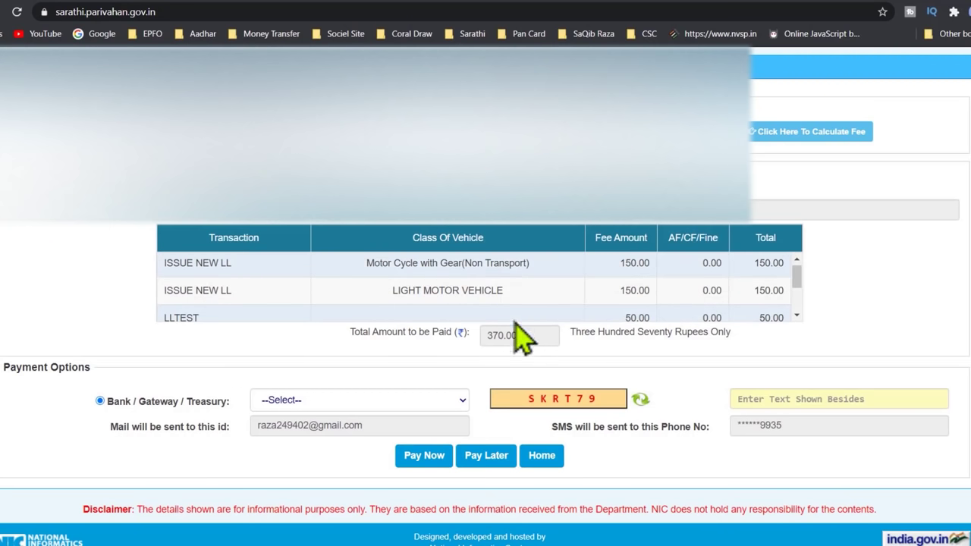
scroll(410, 372, "down", 1)
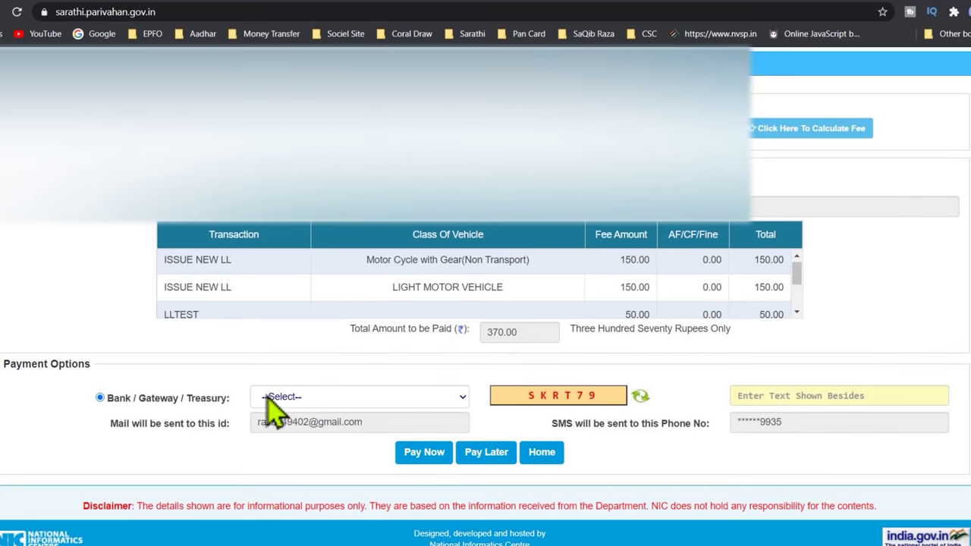
left_click(311, 399)
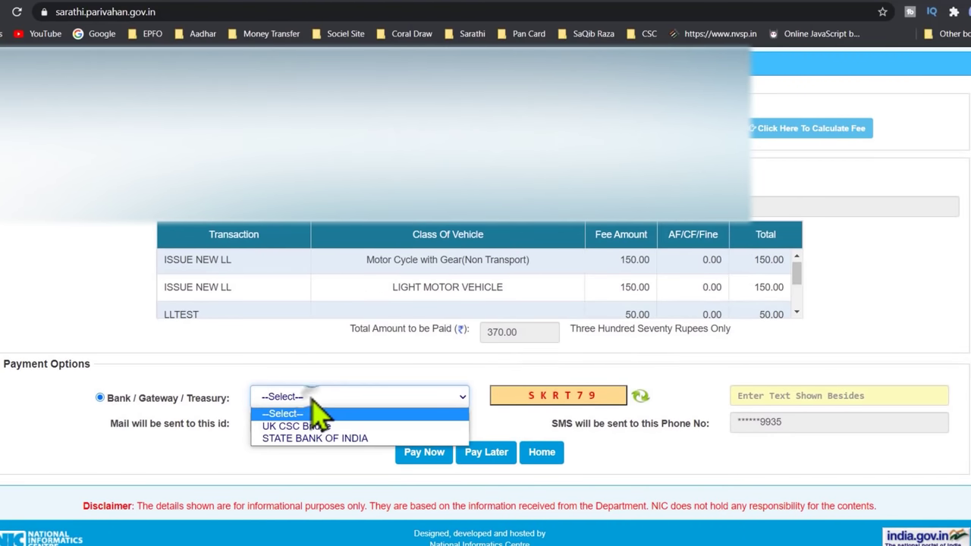
- Pay through State Bank of India, entering the captcha and agreeing to the terms
left_click(287, 439)
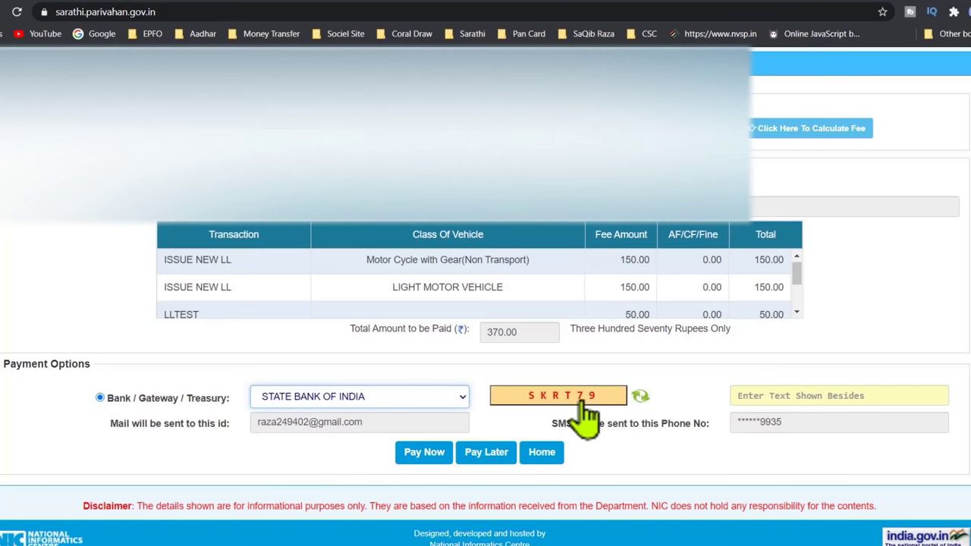
left_click(787, 395)
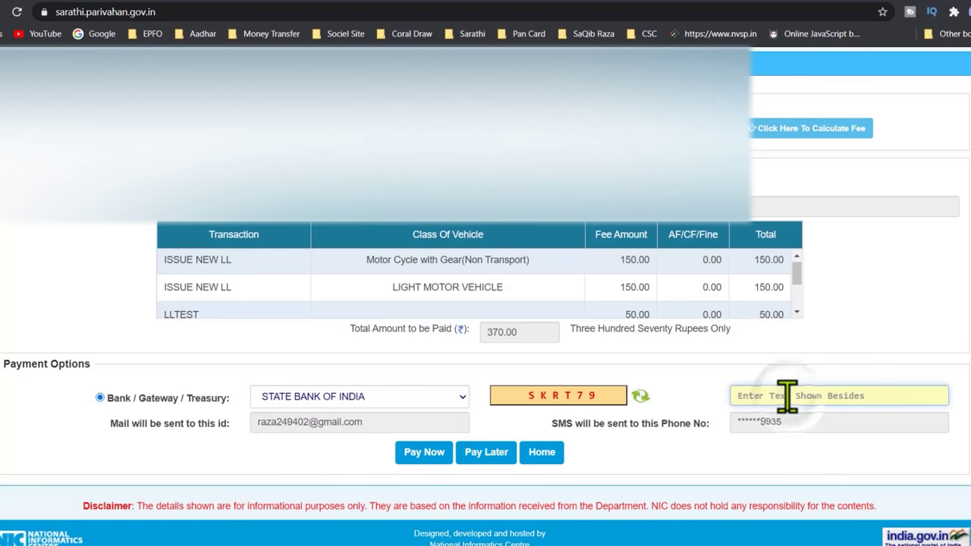
type("skRT79")
left_click(410, 454)
left_click(403, 454)
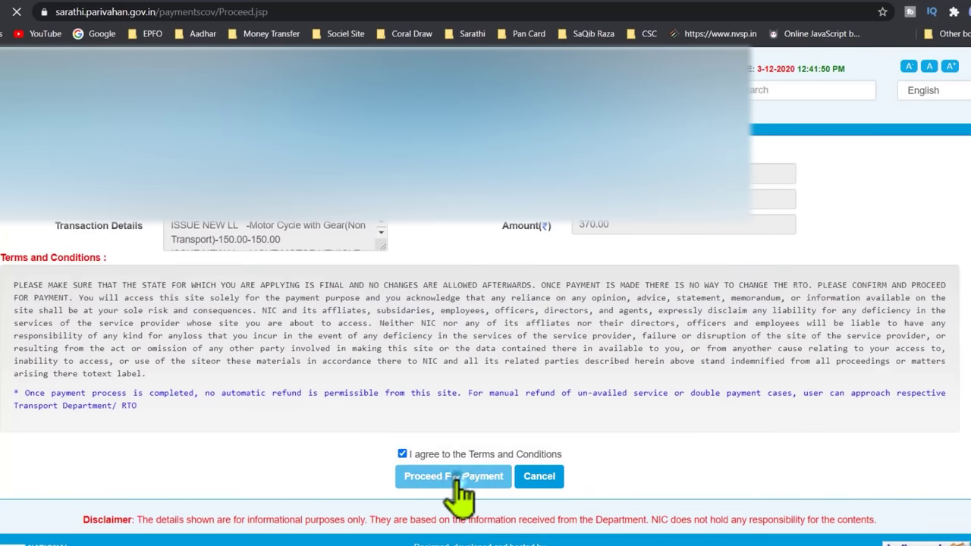
left_click(455, 478)
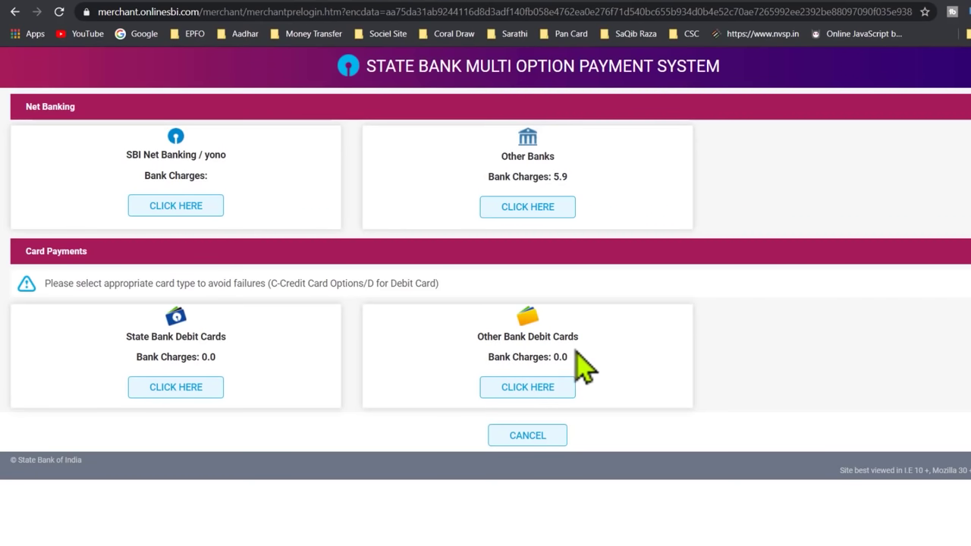
- Pay Rs 370.00 with another bank's debit card, confirm by OTP, and return to Sarathi
left_click(536, 389)
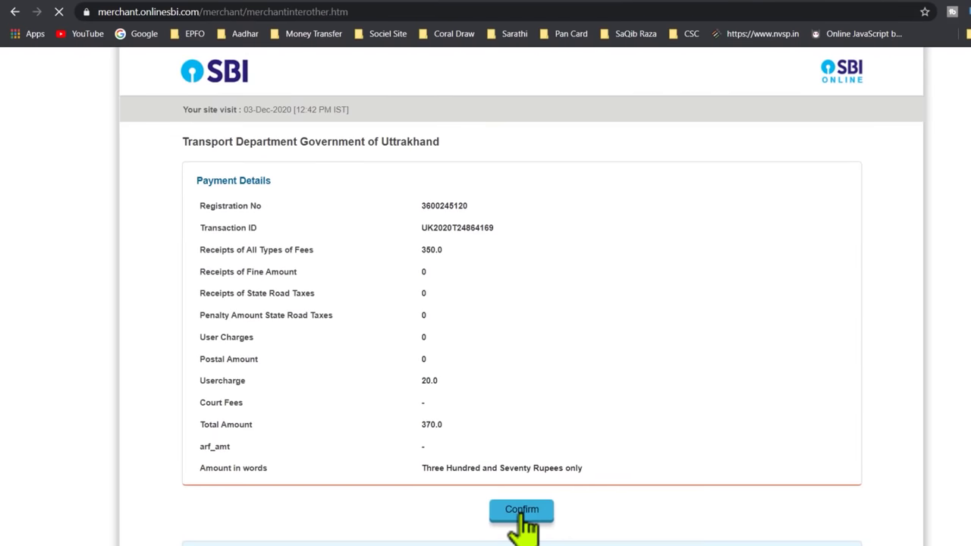
left_click(527, 510)
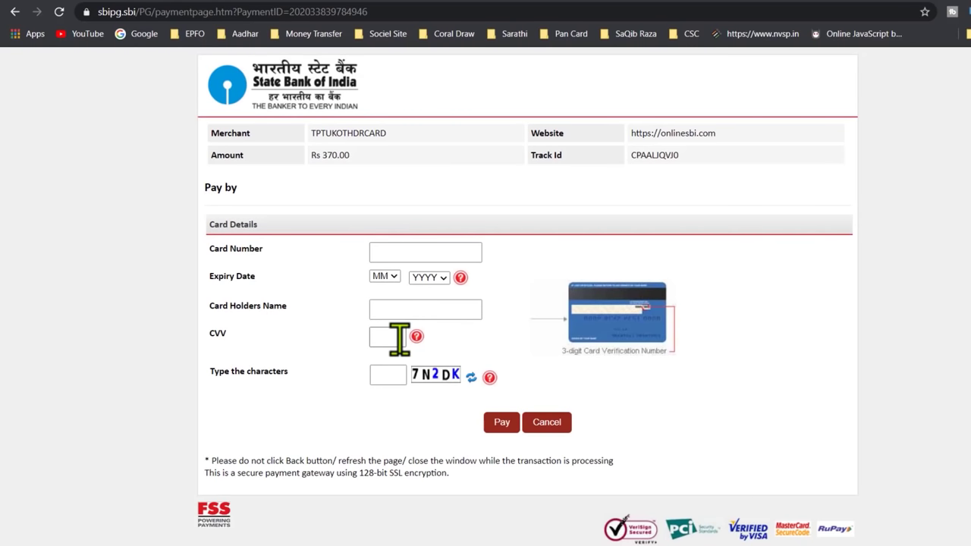
left_click(511, 428)
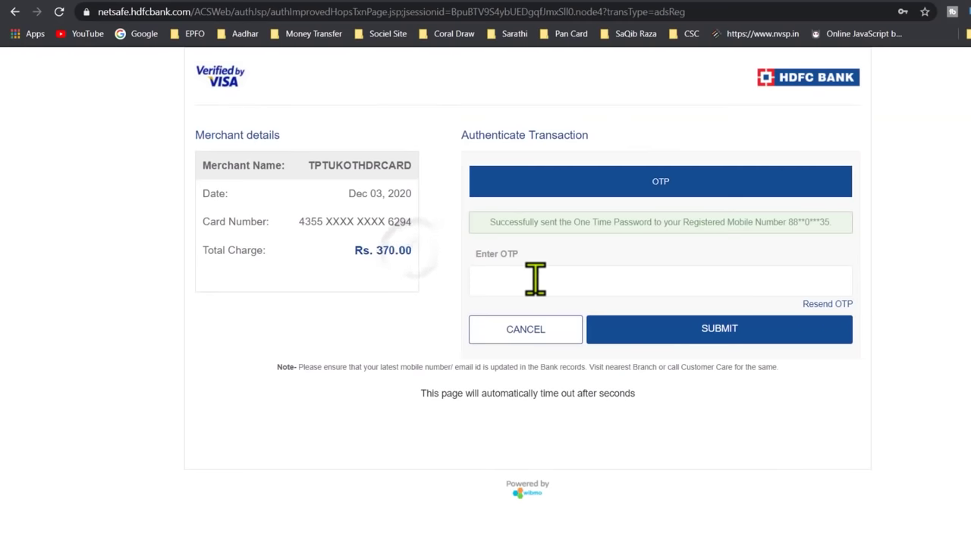
left_click(534, 279)
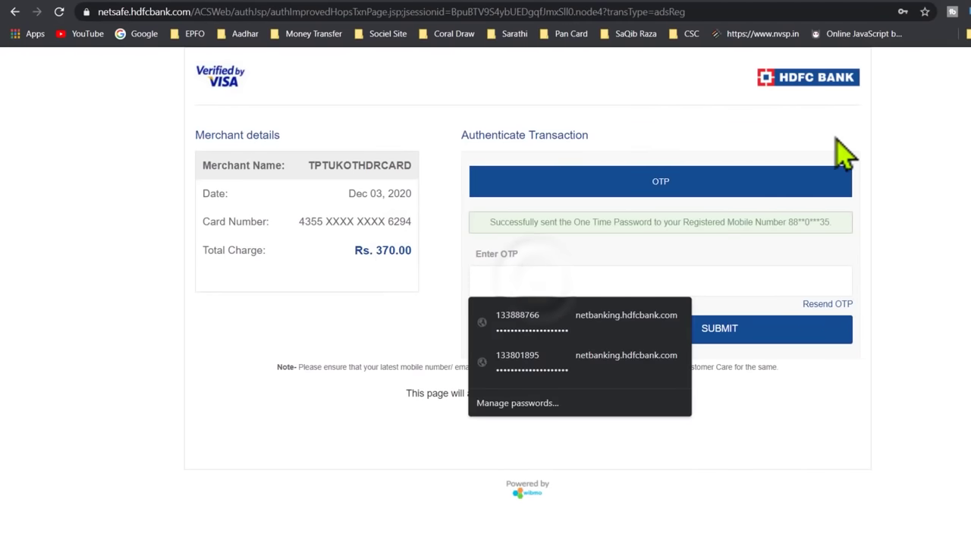
key("ctrl+v")
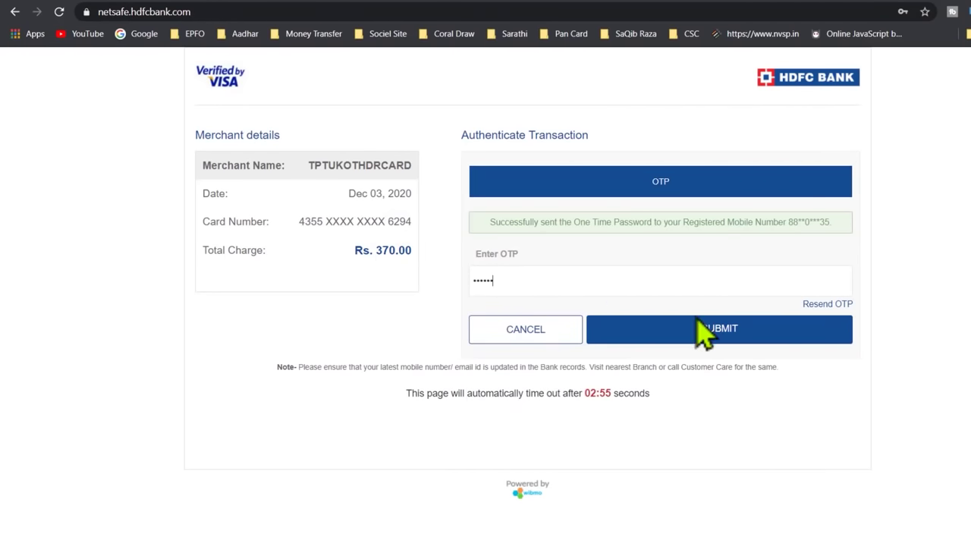
left_click(690, 333)
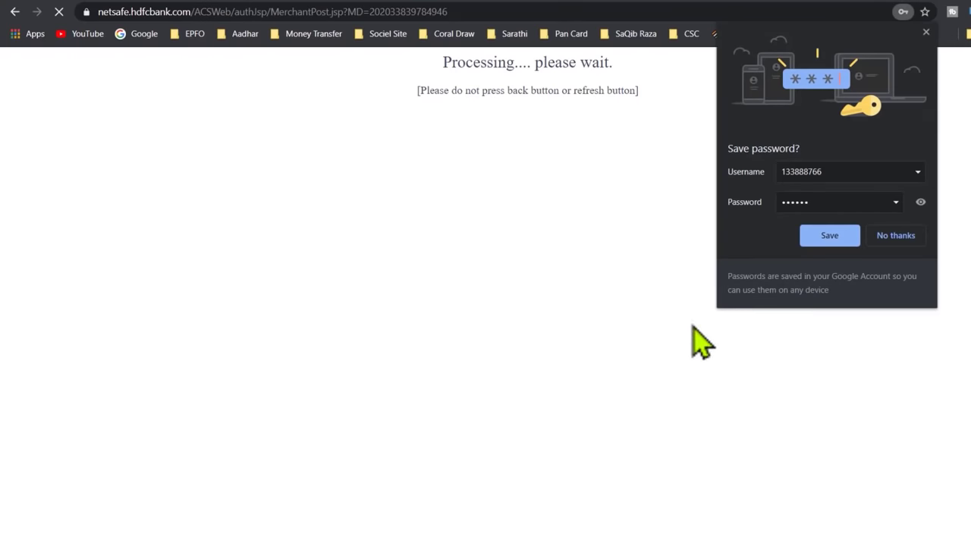
left_click(927, 32)
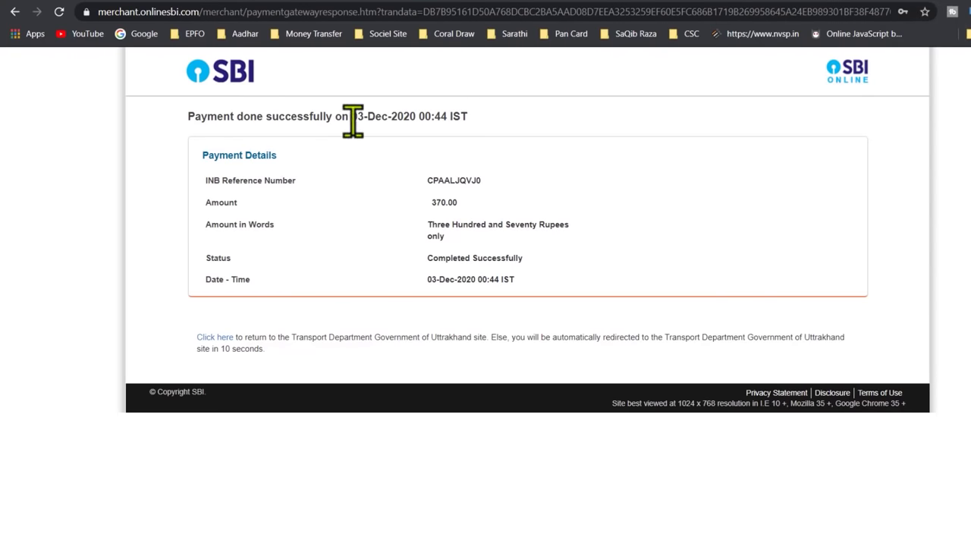
left_click(209, 339)
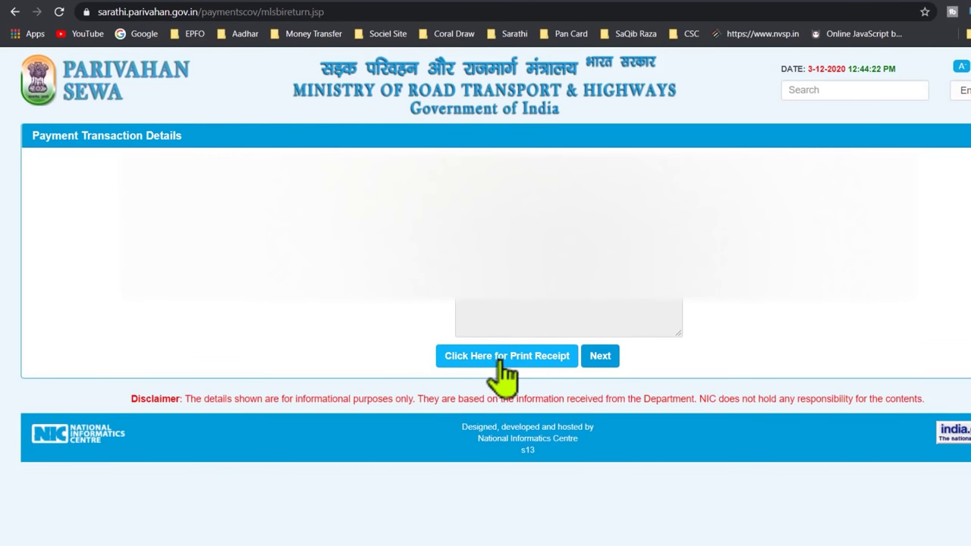
- Save the online Driving License fee e-receipt as a PDF and return to the Uttarakhand home page
left_click(536, 357)
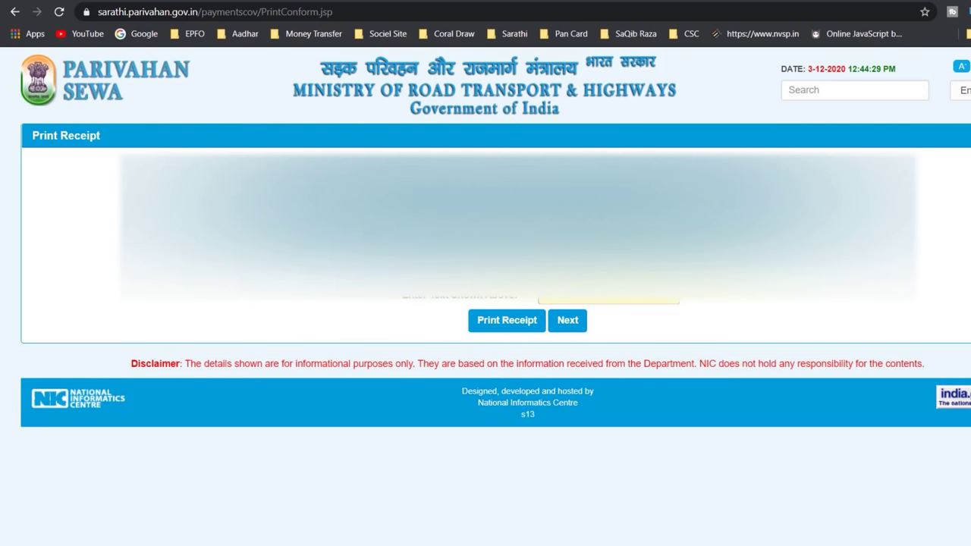
left_click(583, 307)
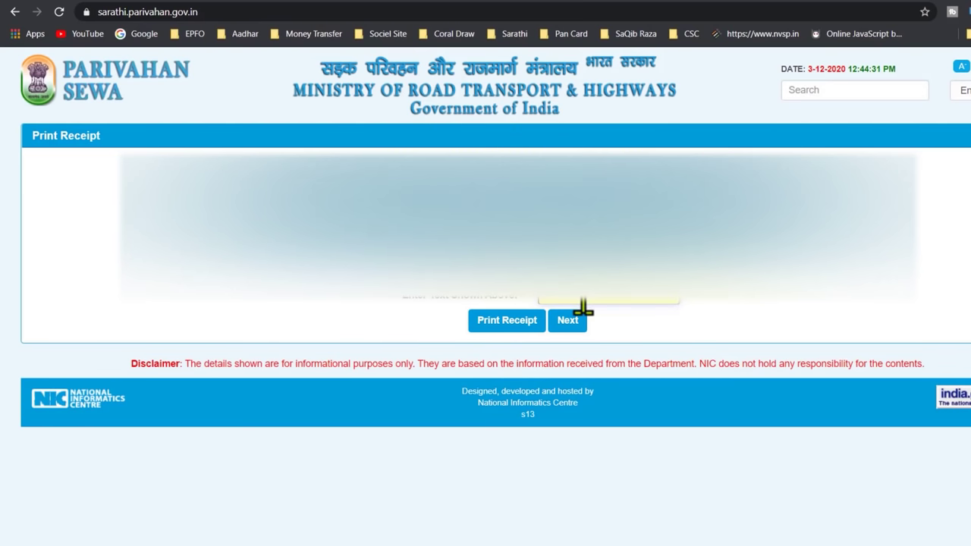
left_click(512, 321)
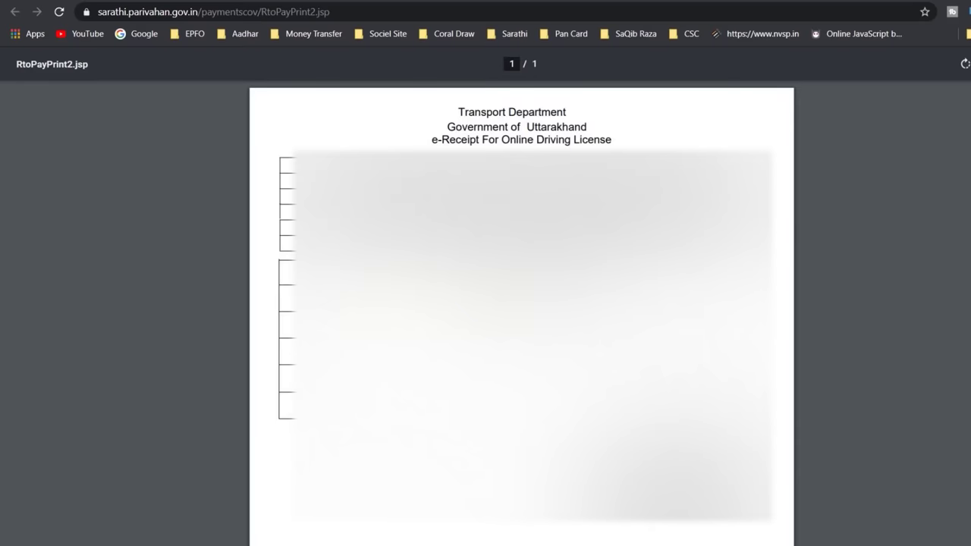
left_click(965, 63)
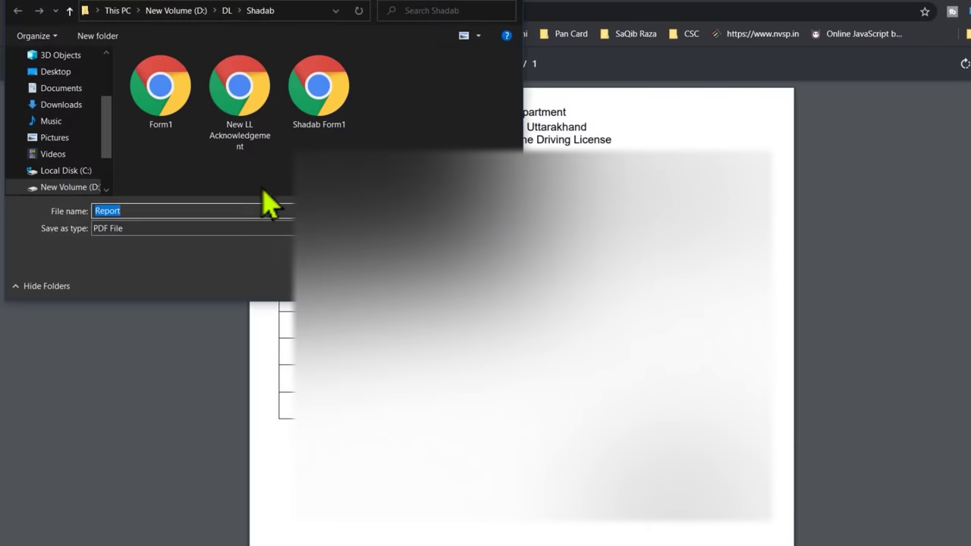
key("Return")
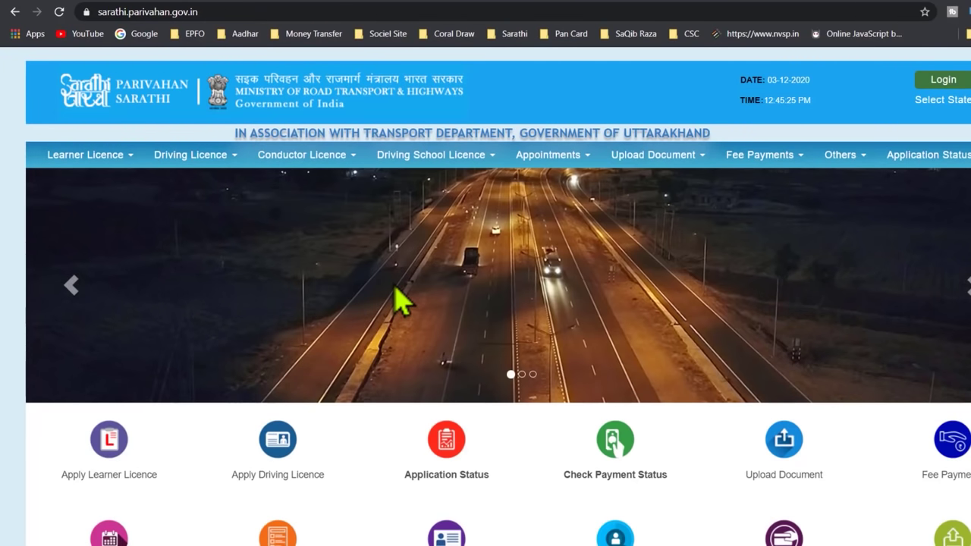
scroll(396, 299, "down", 2)
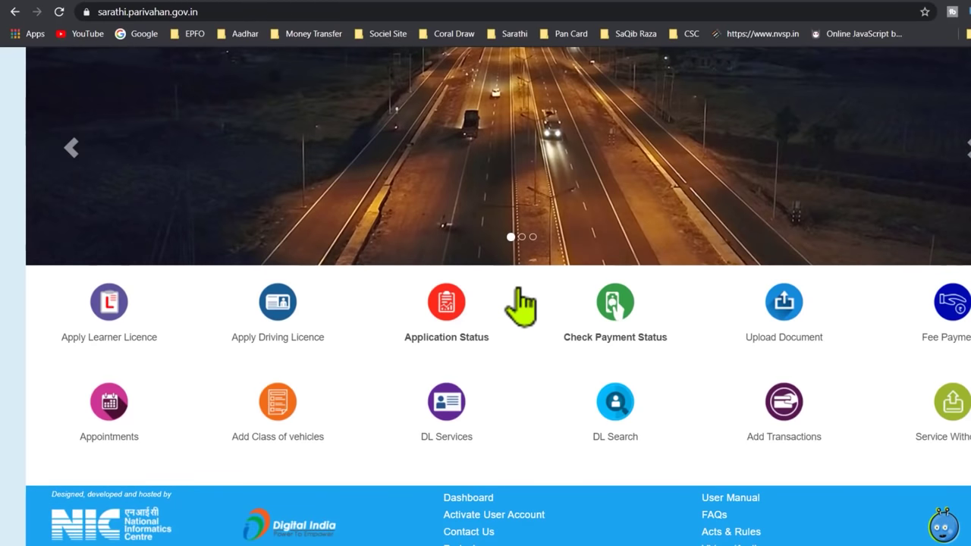
scroll(520, 300, "up", 2)
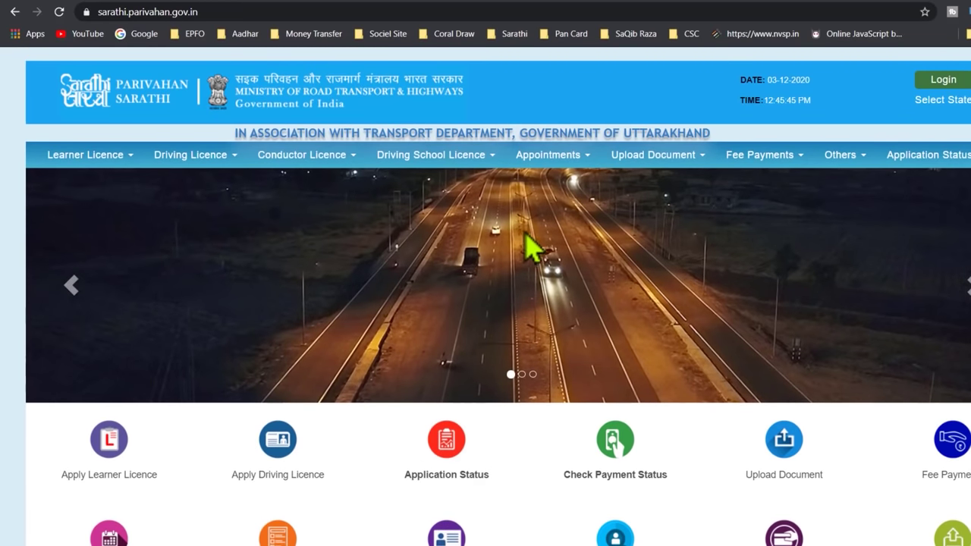
mouse_move(773, 159)
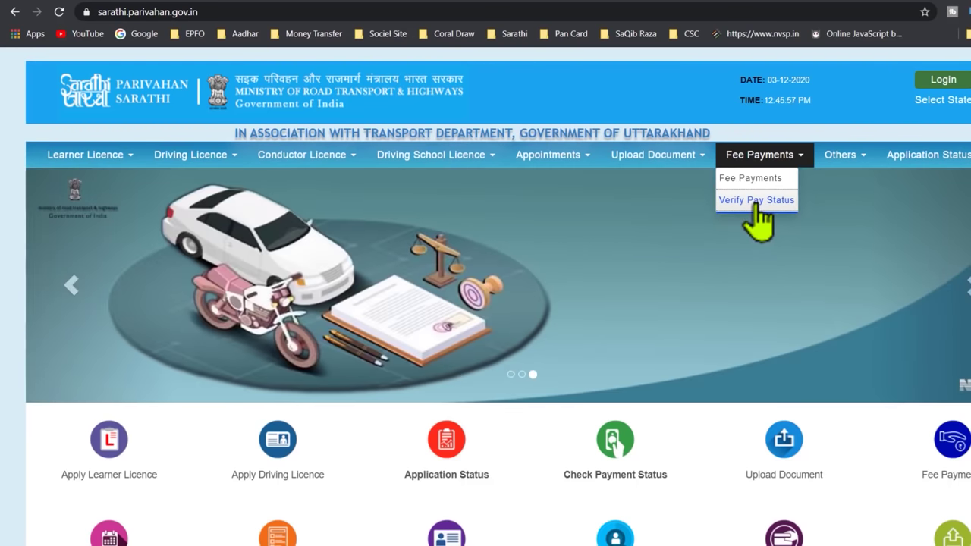
scroll(760, 212, "down", 1)
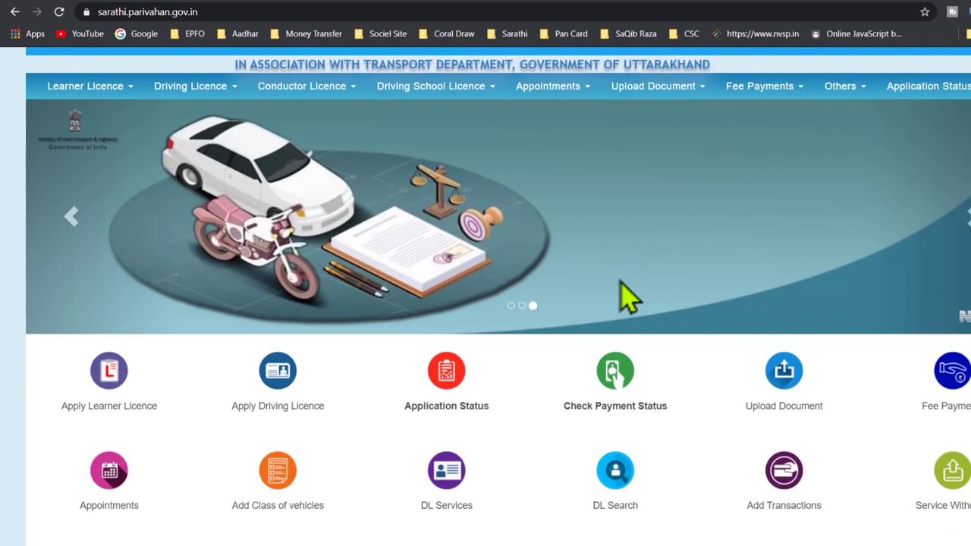
scroll(618, 277, "down", 1)
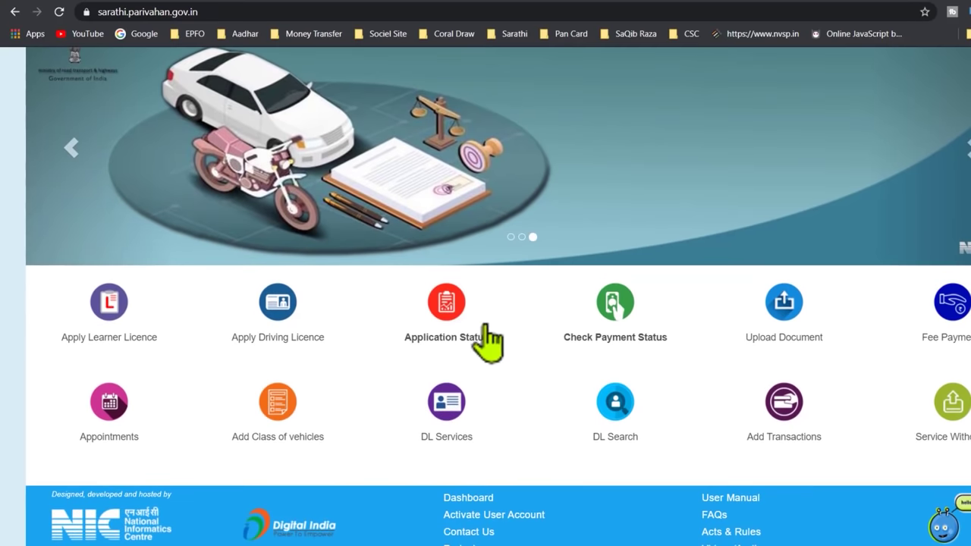
- Look up Application Status with captcha '10azzc', showing fee paid and LL slot booking pending
left_click(448, 307)
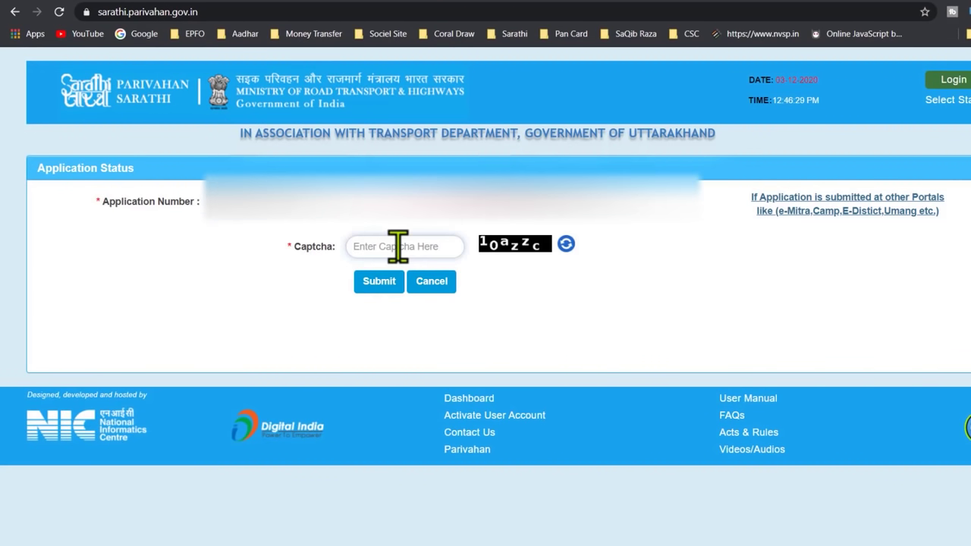
left_click(399, 247)
type("1")
type("0azzc")
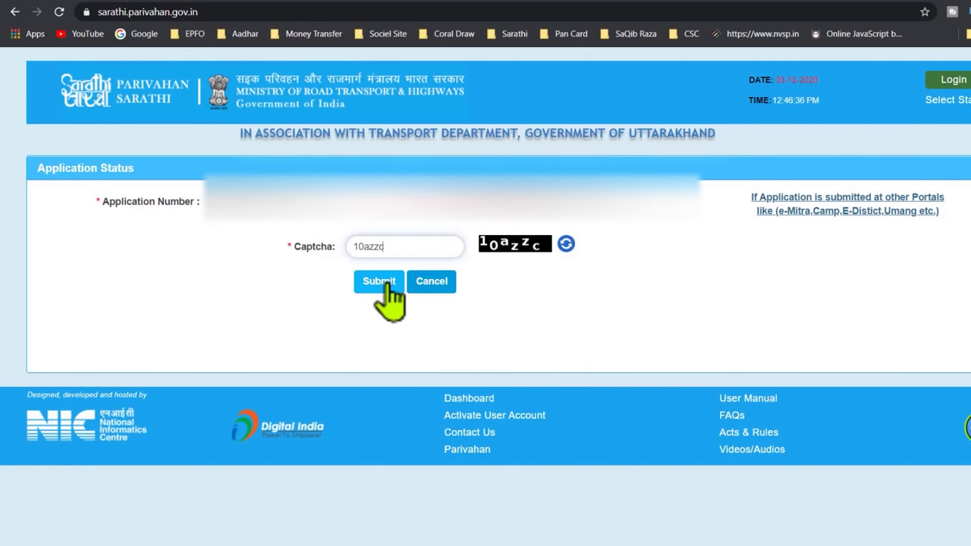
left_click(383, 287)
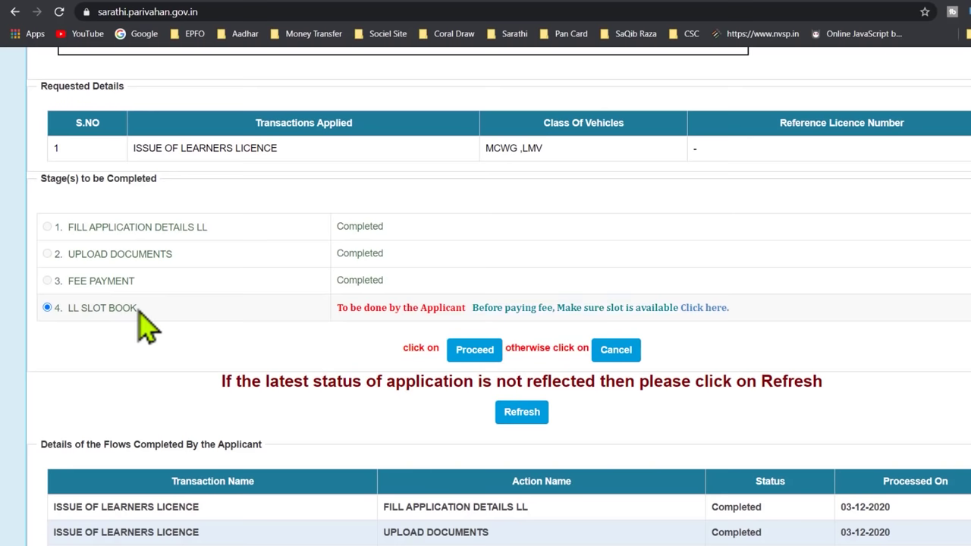
- Verify the security code, review the applicant details and proceed to LL test slot booking
left_click(475, 354)
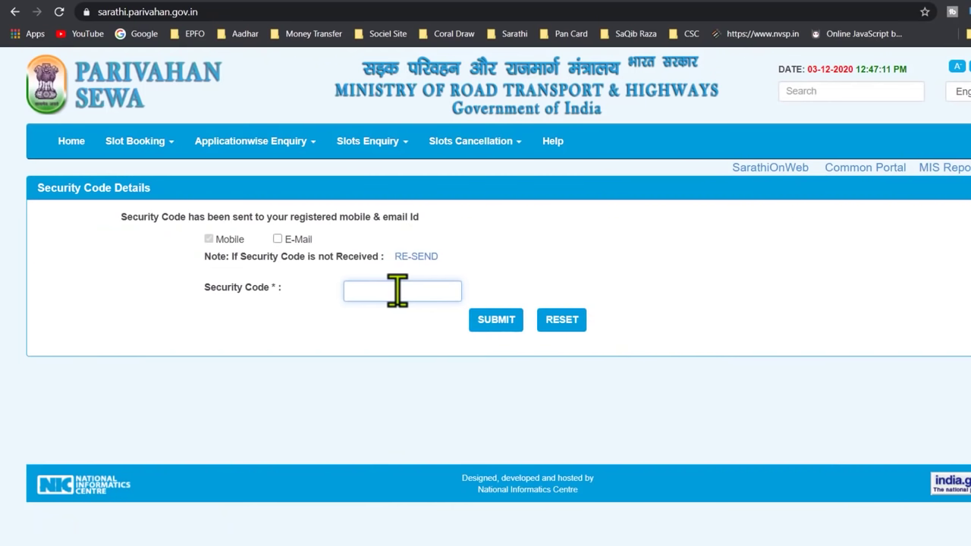
left_click(398, 290)
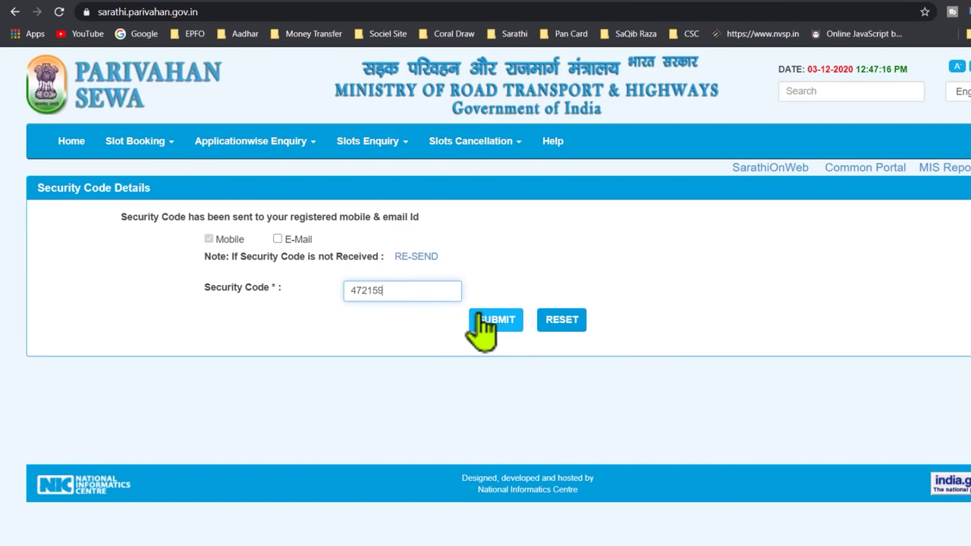
left_click(493, 322)
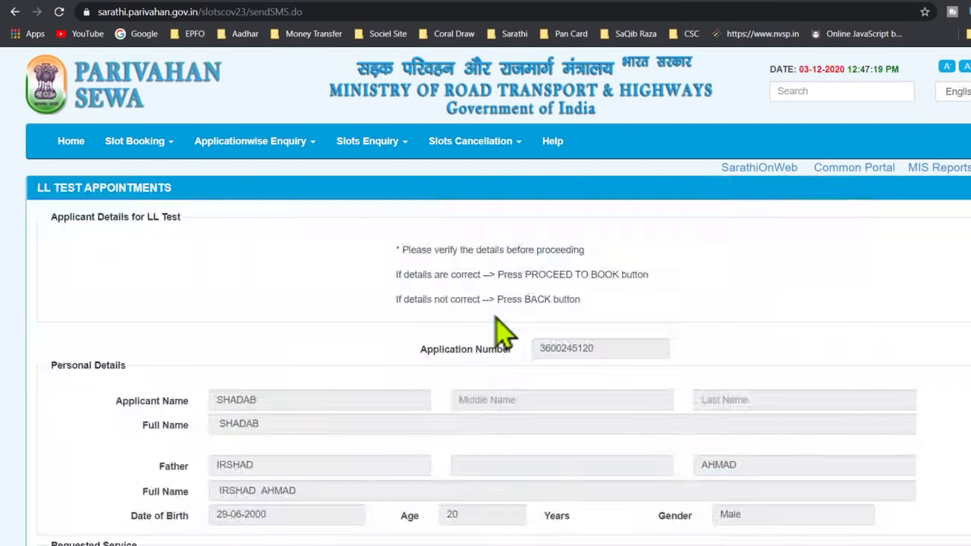
scroll(498, 329, "down", 5)
left_click(459, 469)
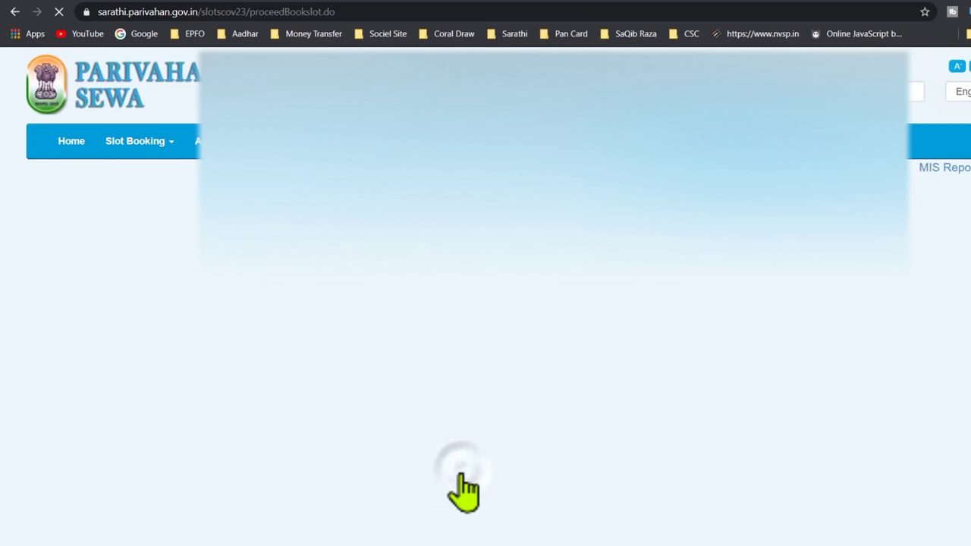
- Scroll the February 2021 slot calendar showing 'Next 30 Days Slots are not Available'
scroll(499, 346, "down", 1)
scroll(311, 326, "up", 1)
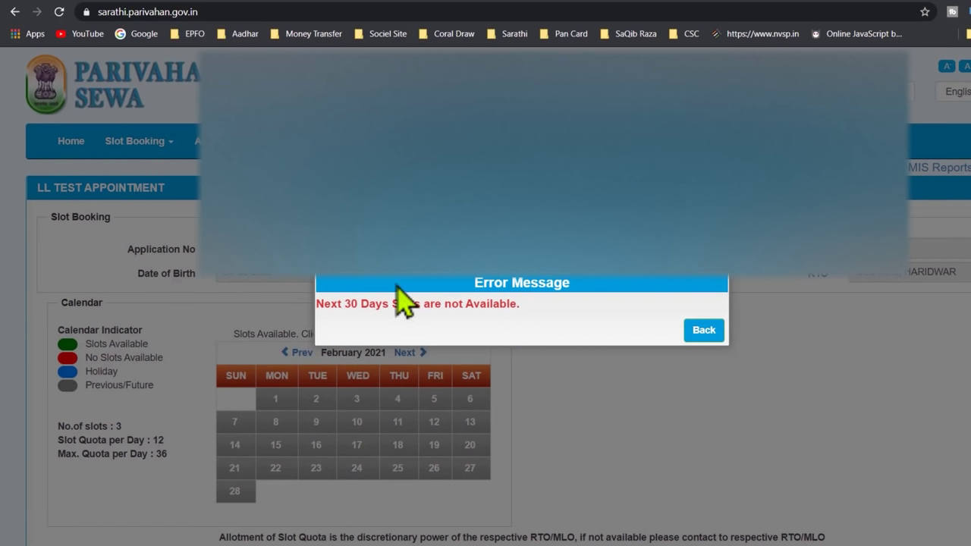
scroll(394, 304, "down", 1)
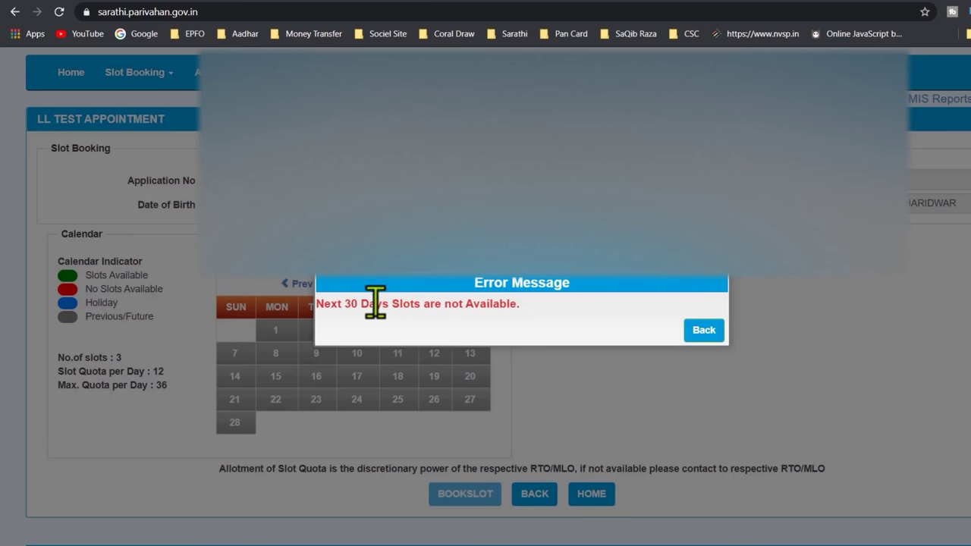
scroll(463, 307, "up", 1)
scroll(550, 313, "down", 1)
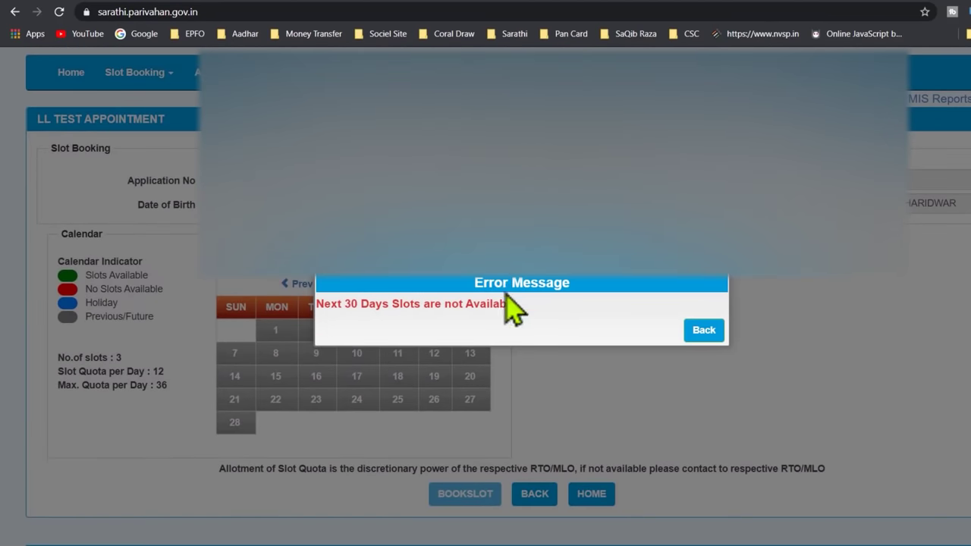
scroll(505, 294, "up", 1)
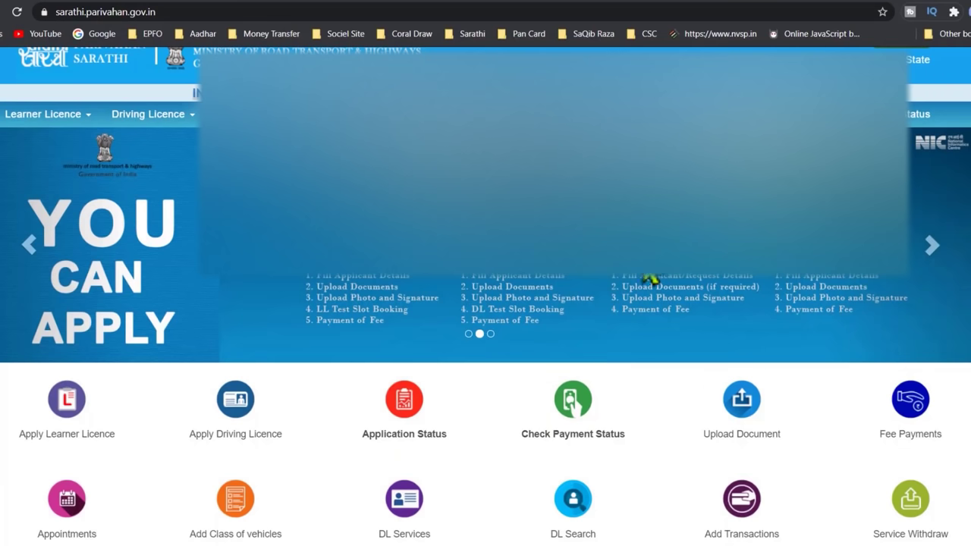
- Go to Appointments > Slot Booking LL Test from the home page
scroll(705, 293, "up", 1)
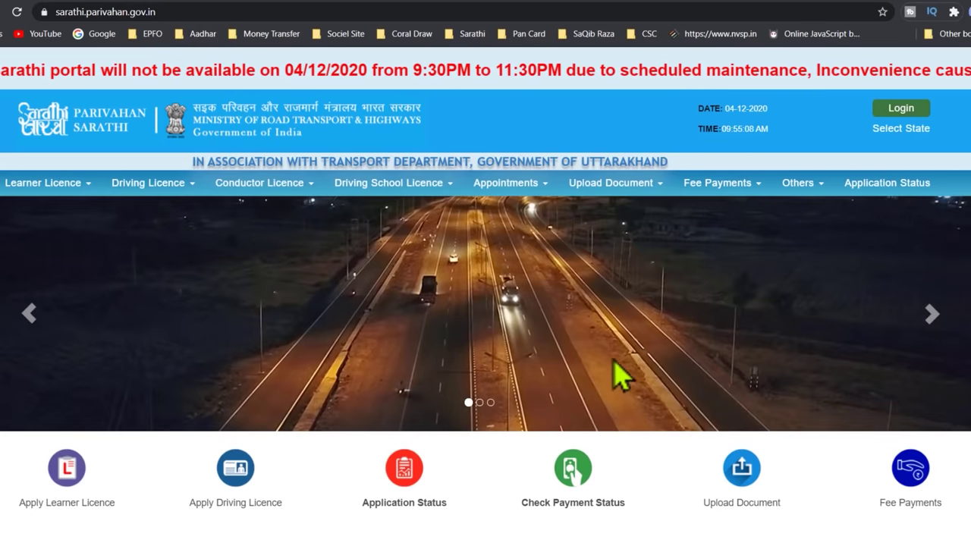
scroll(510, 353, "down", 2)
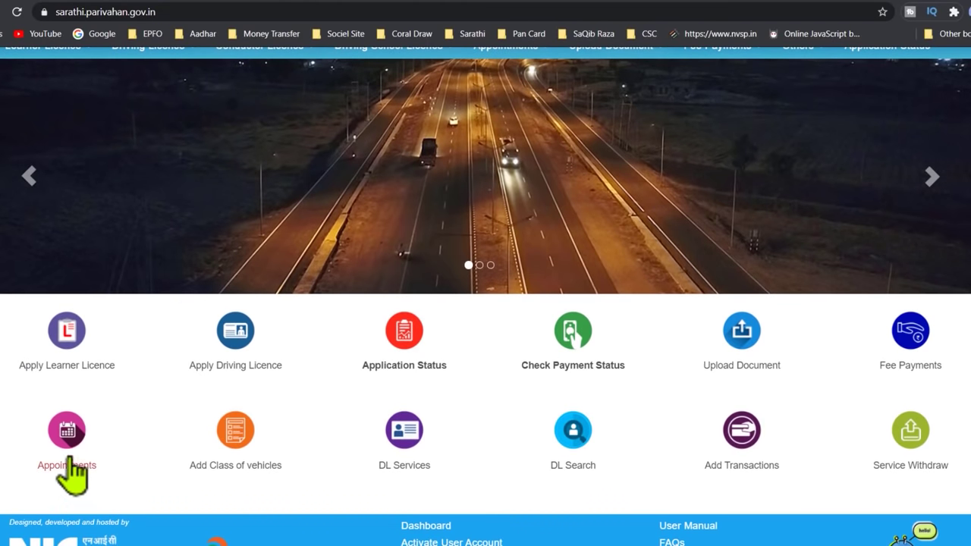
scroll(66, 432, "up", 2)
mouse_move(502, 190)
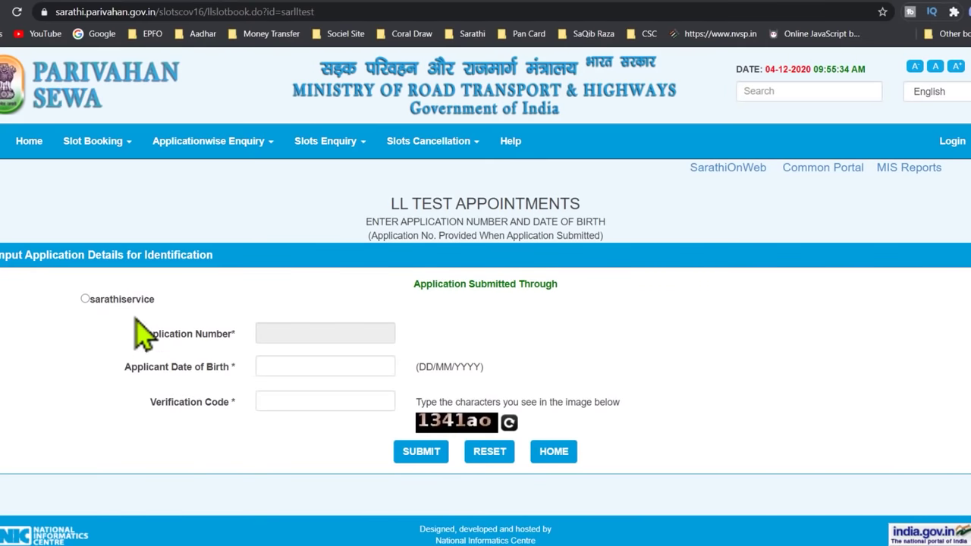
- Choose sarathiservice, submit the application number and proceed past the applicant details
left_click(85, 299)
left_click(333, 333)
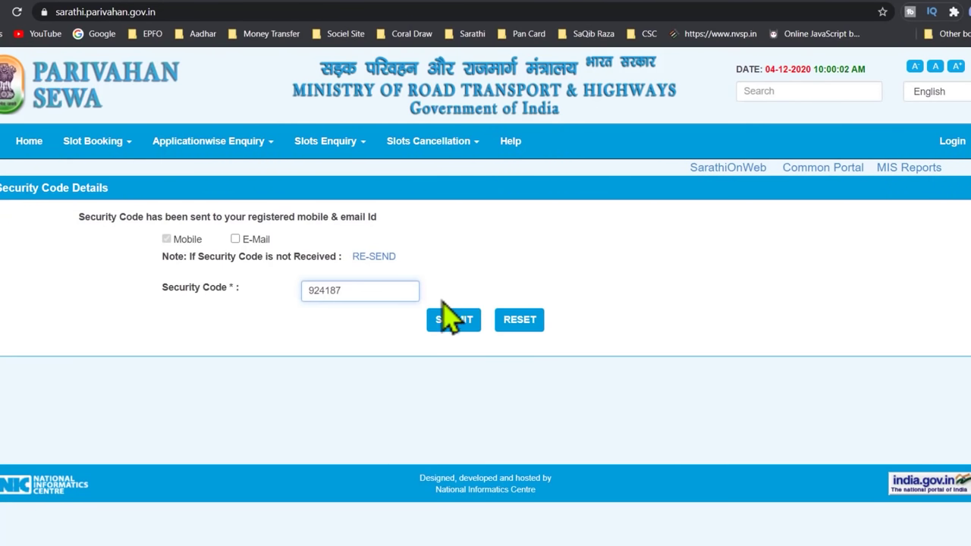
left_click(448, 319)
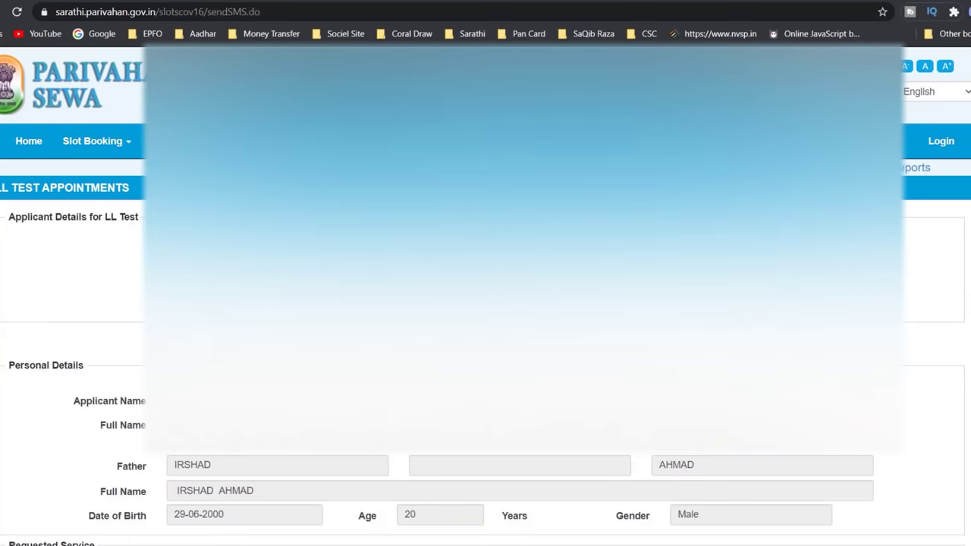
scroll(399, 455, "down", 3)
left_click(396, 468)
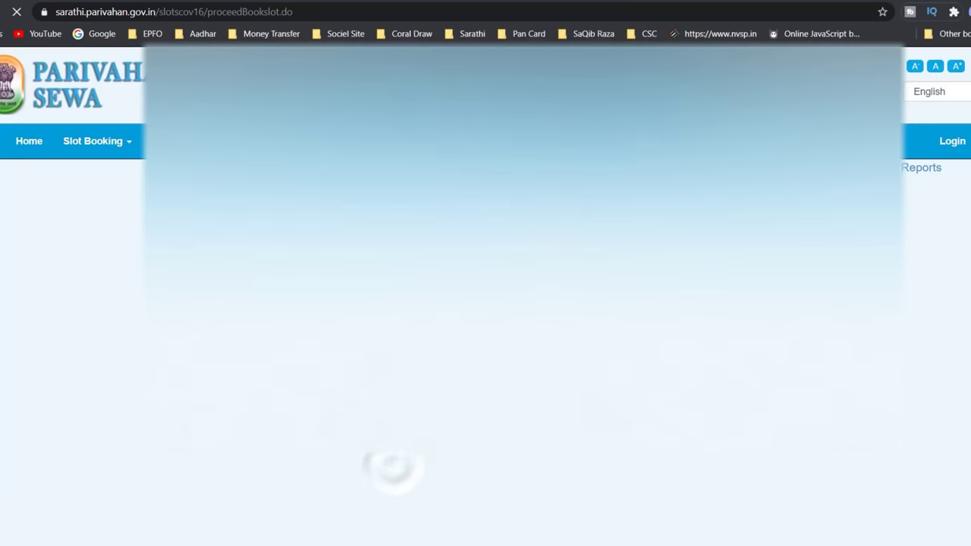
- Attempt to book an LL test slot and confirm the slot booking
scroll(396, 468, "down", 1)
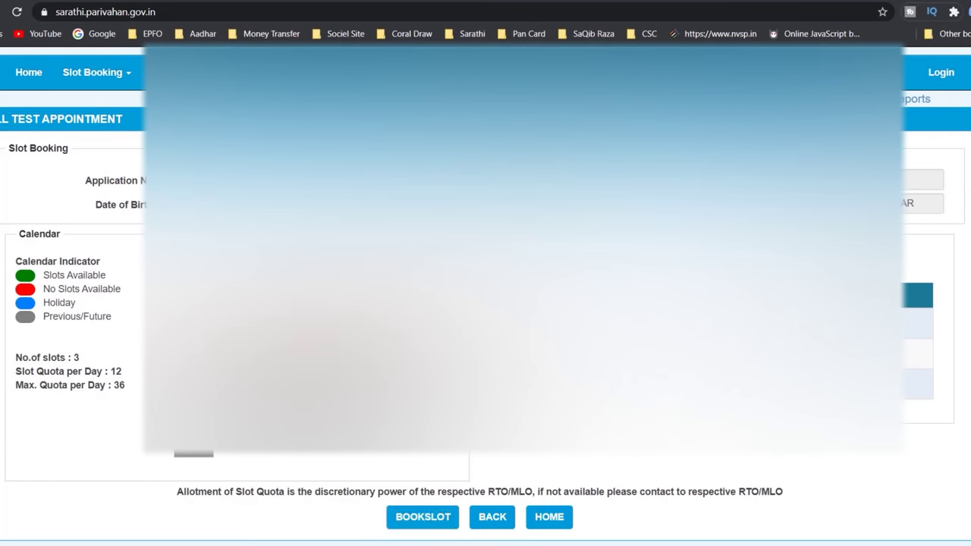
scroll(506, 458, "down", 1)
left_click(423, 482)
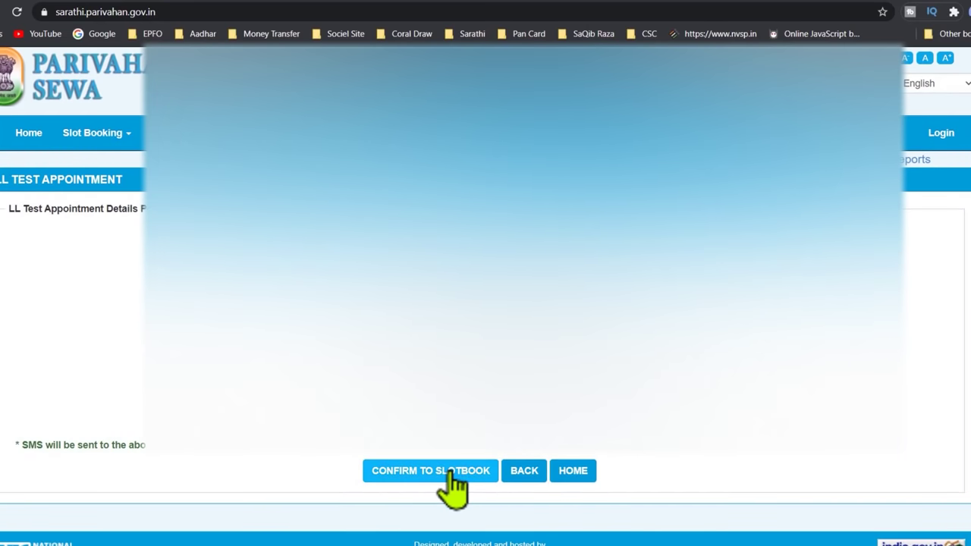
left_click(450, 471)
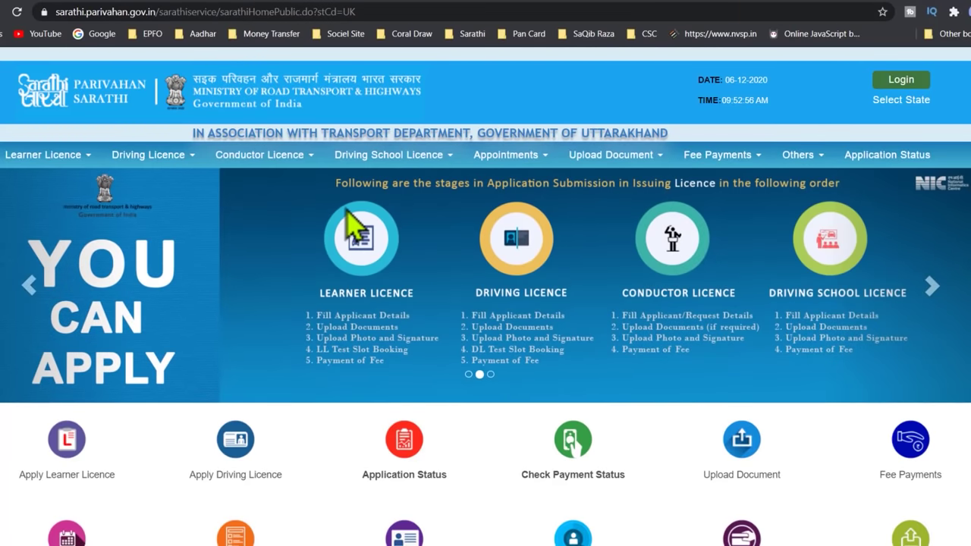
- Reopen Slot Booking LL Test, choose sarathiservice and submit the application details
scroll(69, 425, "down", 2)
scroll(69, 425, "up", 2)
left_click(512, 156)
left_click(514, 199)
left_click(414, 458)
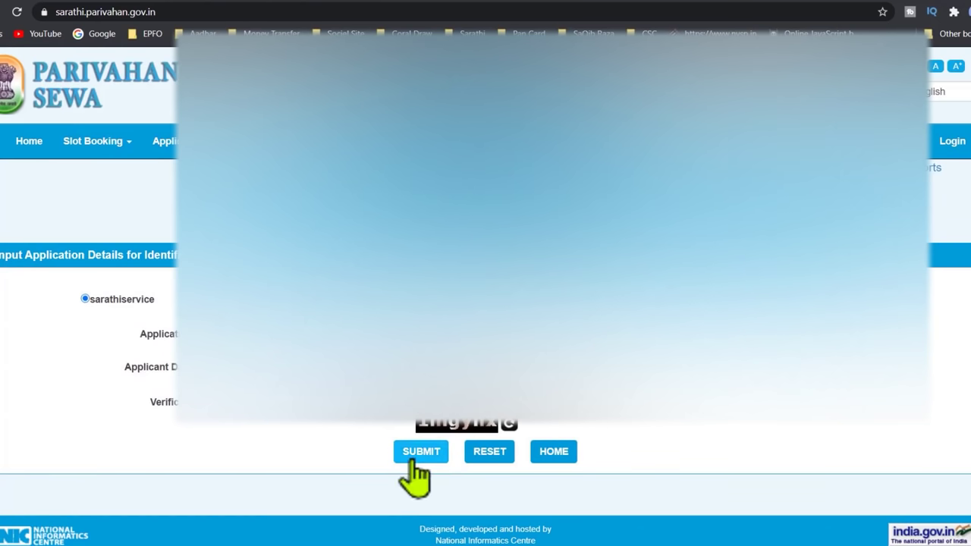
left_click(413, 453)
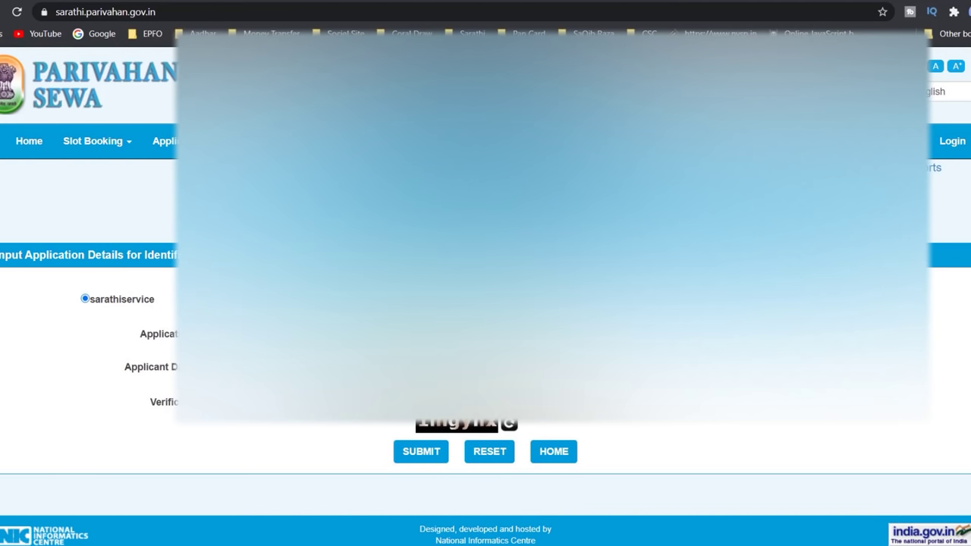
- Pick a test date on the LL test slot calendar
scroll(486, 288, "up", 1)
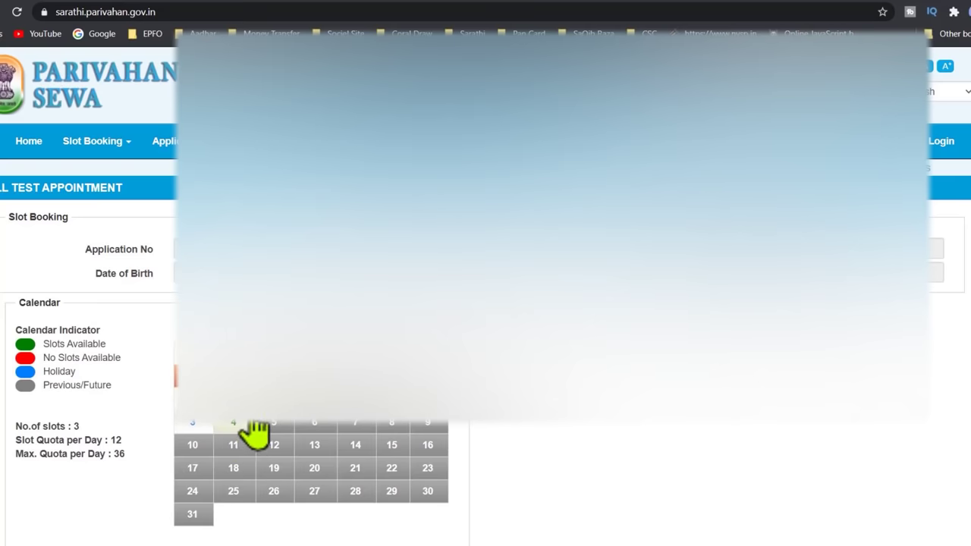
left_click(253, 423)
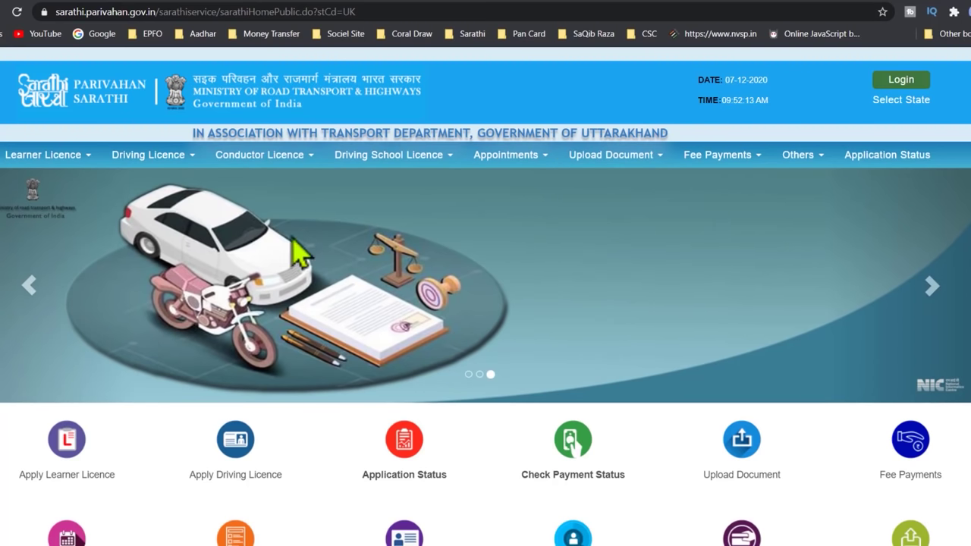
scroll(318, 250, "down", 2)
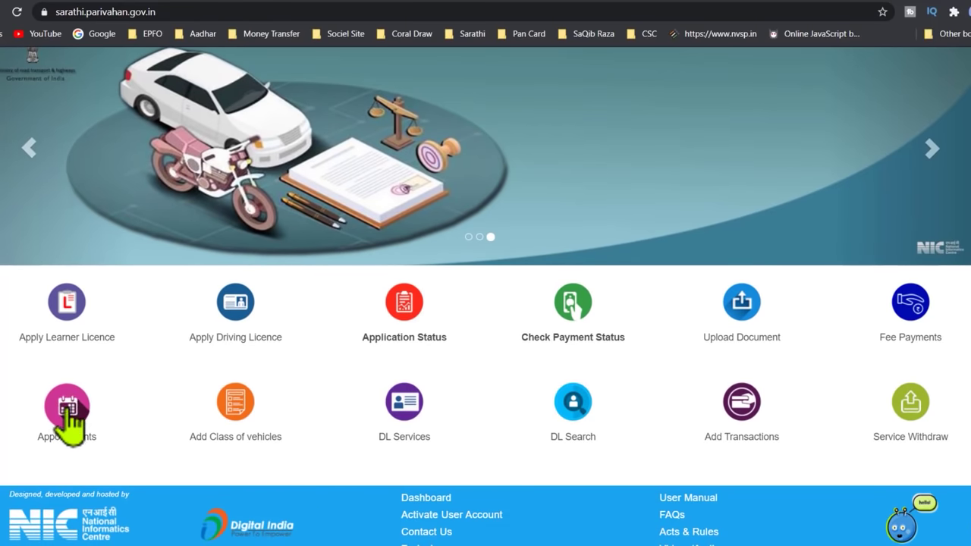
- Reopen Appointments > Slot Booking LL Test, choose sarathiservice and submit the application details
scroll(67, 424, "up", 2)
mouse_move(510, 159)
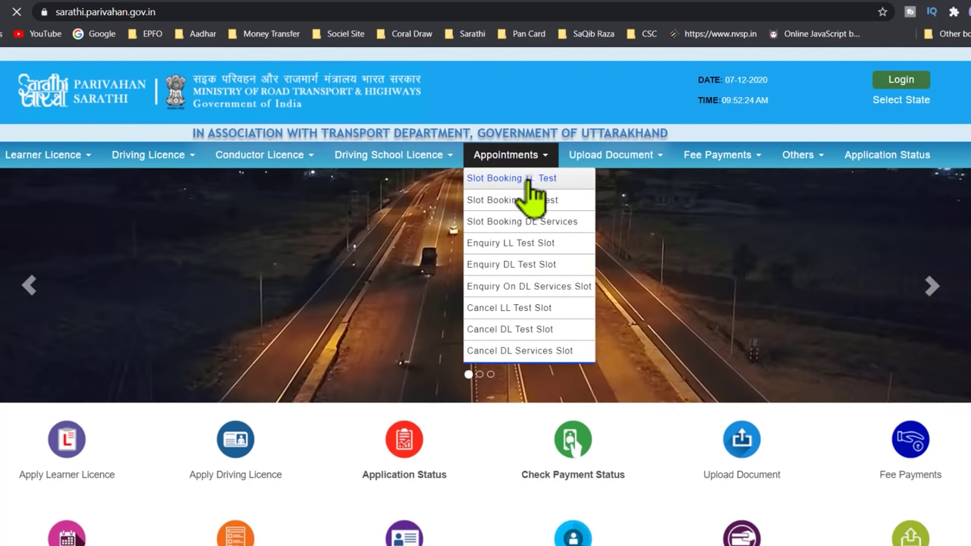
left_click(527, 180)
left_click(85, 299)
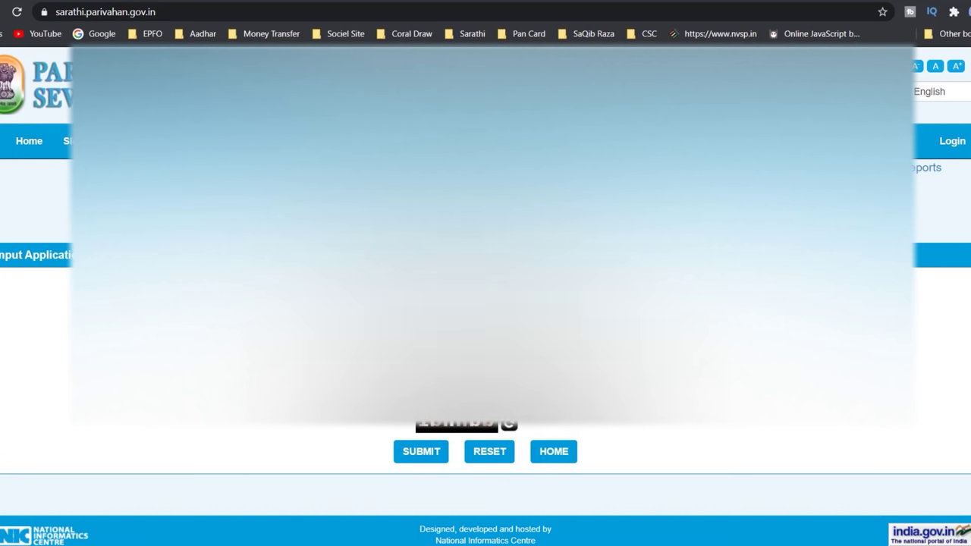
left_click(425, 455)
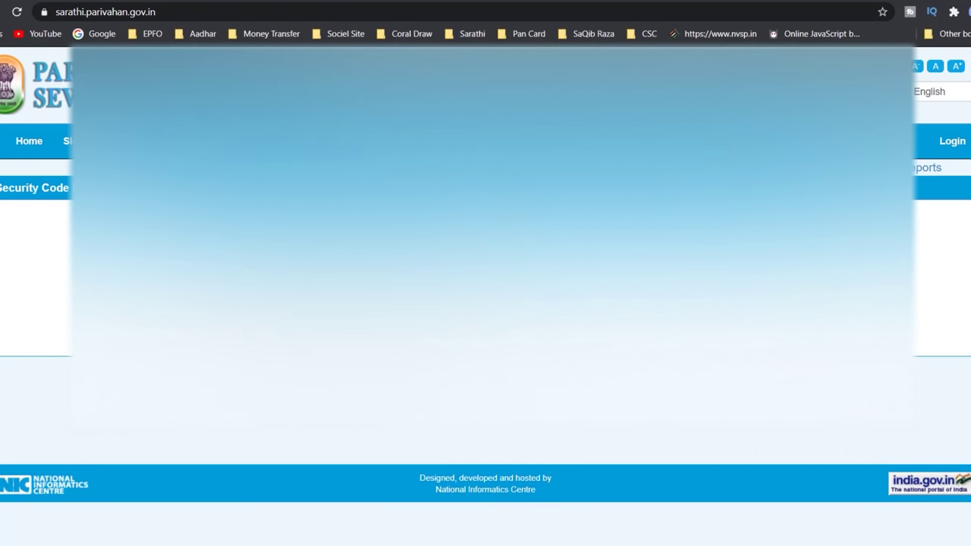
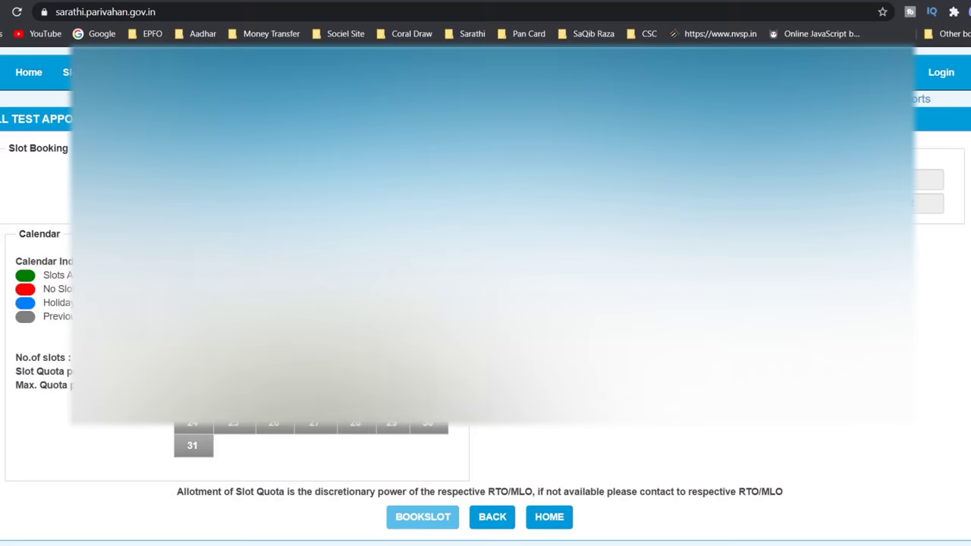
- Book and confirm the 05-01-2021, 13.00–14.00 learner licence test slot at RTO Haridwar
scroll(486, 303, "up", 1)
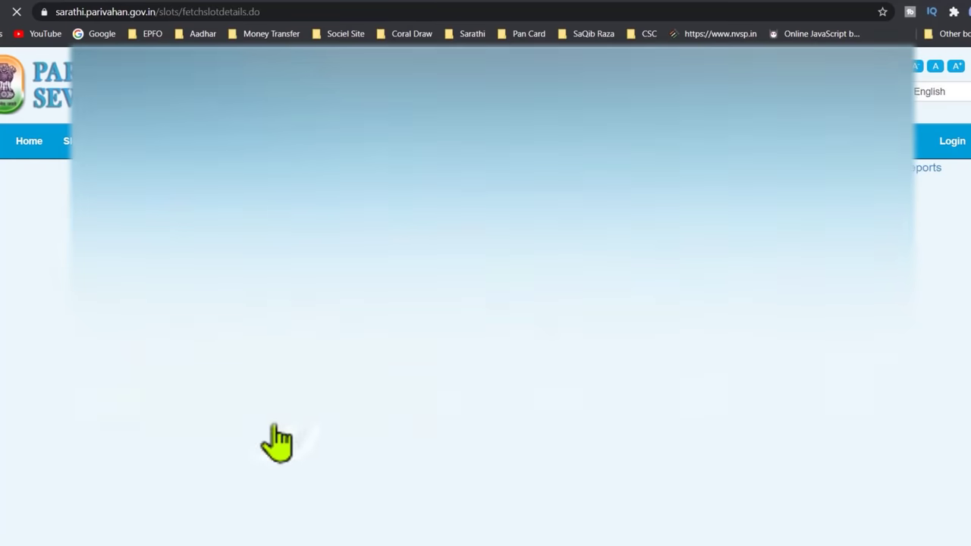
scroll(278, 444, "down", 2)
left_click(416, 483)
left_click(438, 479)
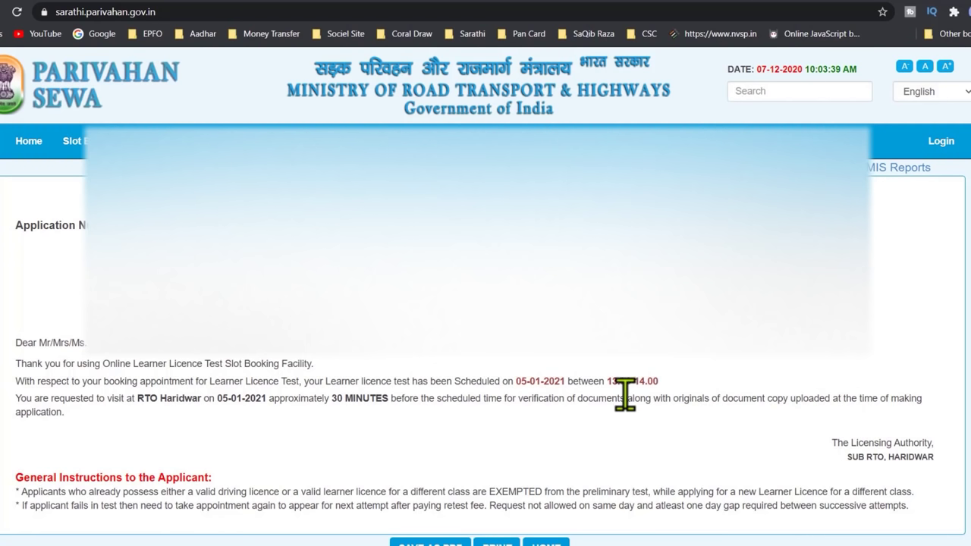
- Scroll down the booking confirmation letter to reach the HOME link
scroll(626, 391, "down", 1)
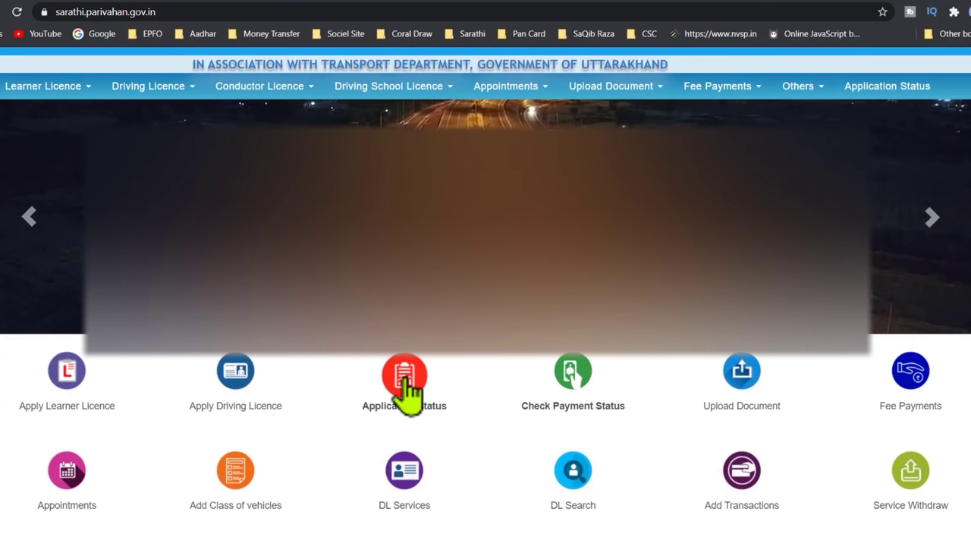
- Open Application Status and review the completed learner licence steps, including the 07-12-2020 slot booking
left_click(407, 393)
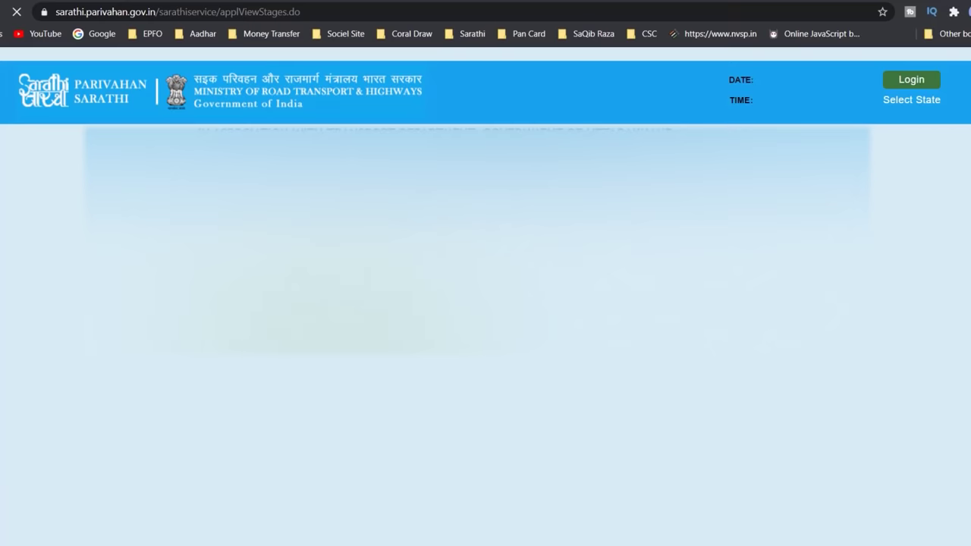
scroll(485, 303, "down", 8)
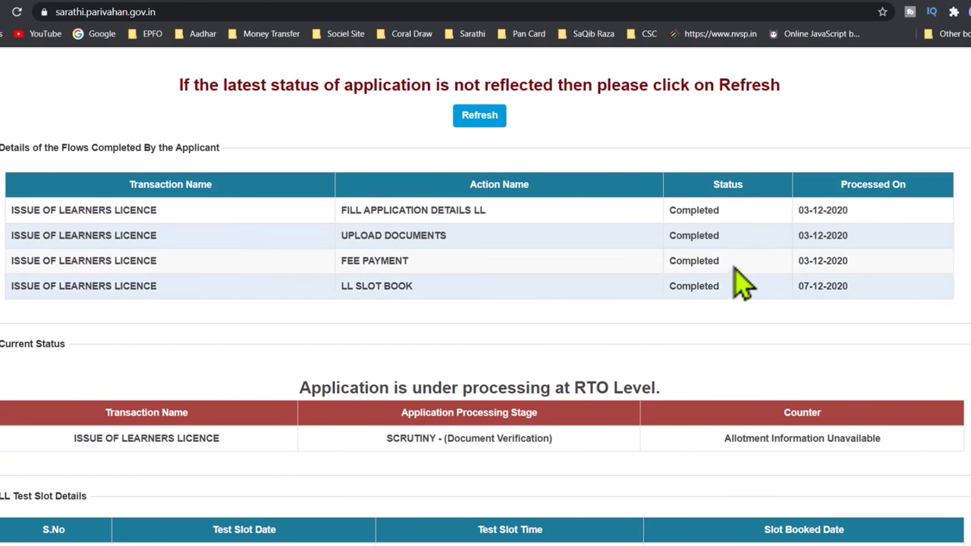
scroll(721, 258, "down", 2)
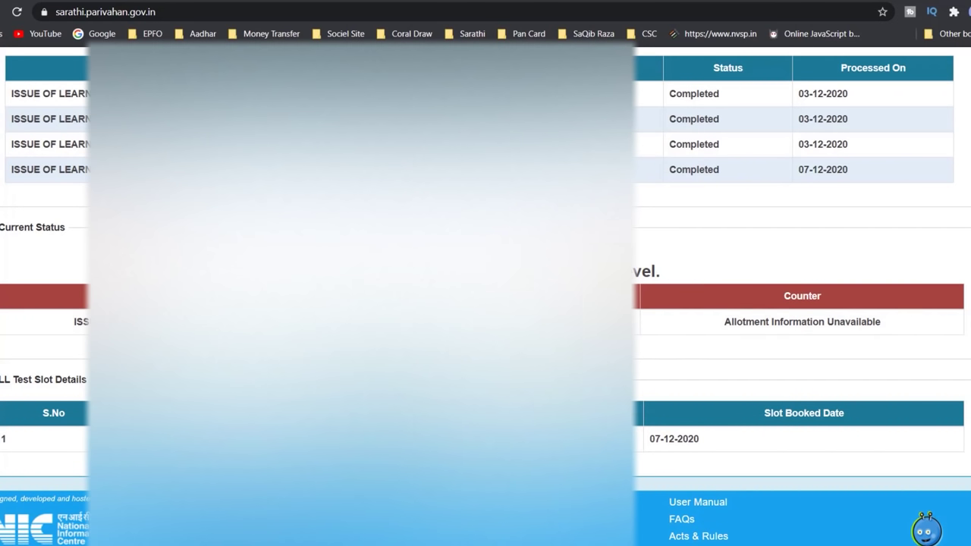
scroll(653, 321, "up", 5)
scroll(645, 309, "up", 4)
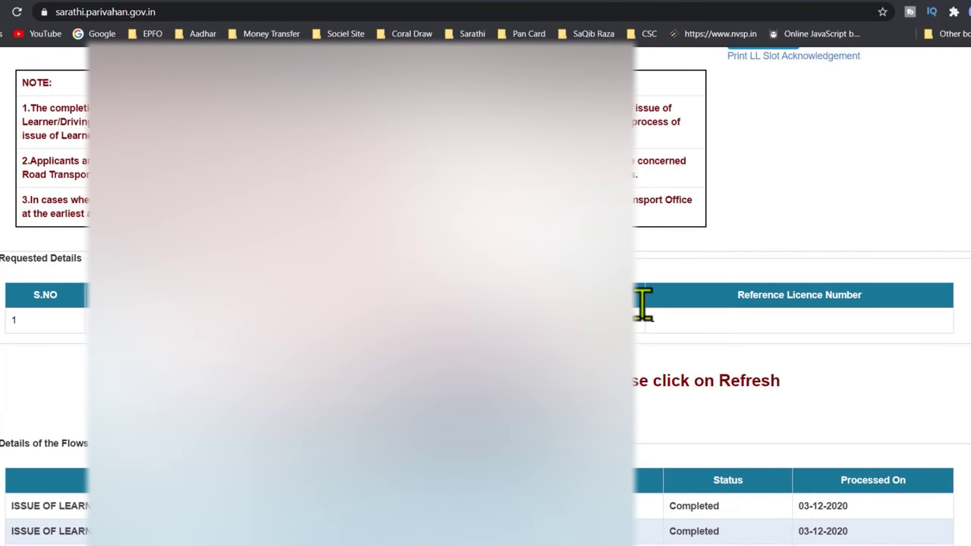
scroll(693, 327, "up", 2)
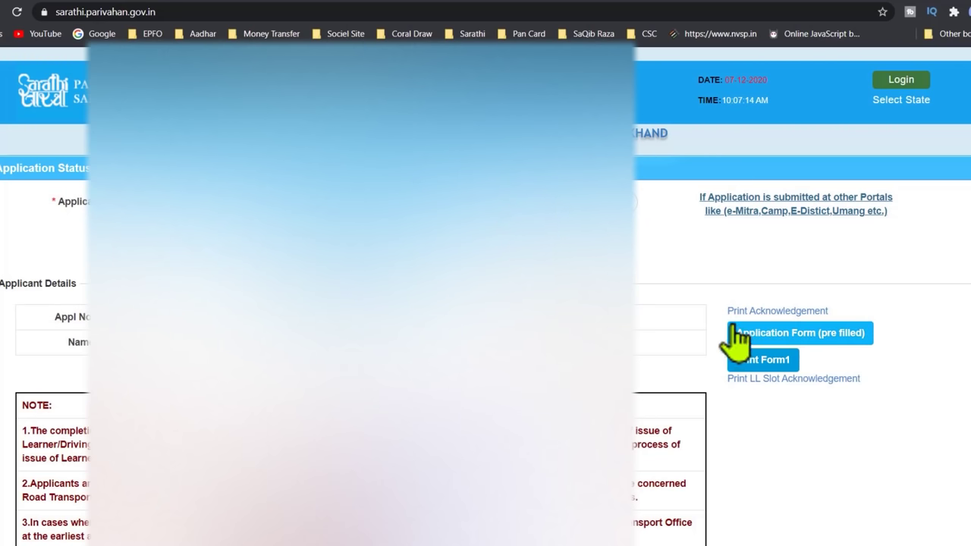
- Open the application acknowledgement and save it as a PDF through Ctrl+P
left_click(805, 311)
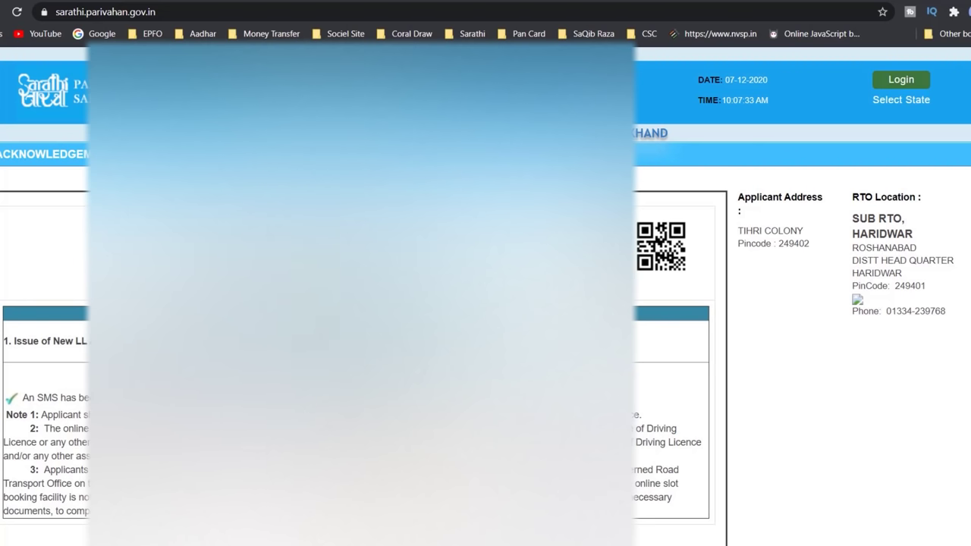
scroll(486, 303, "down", 3)
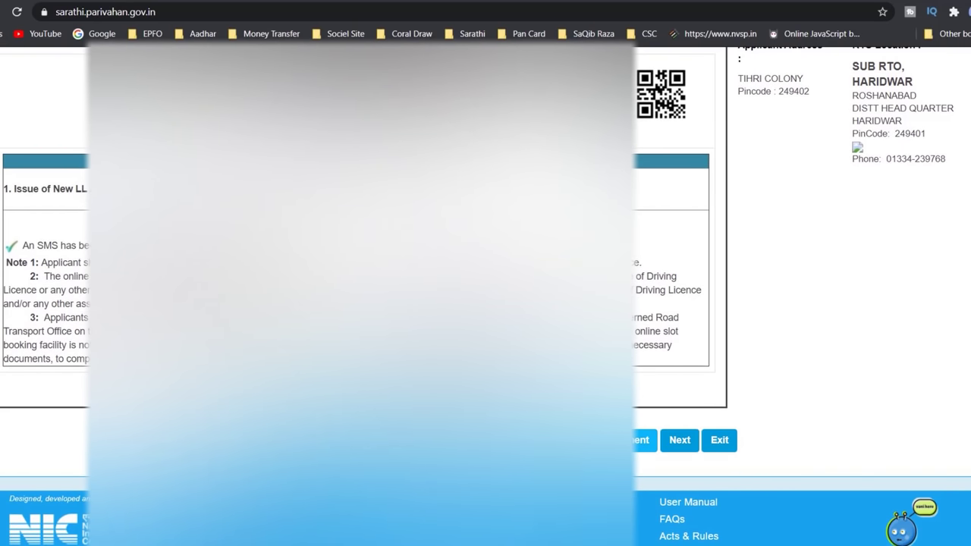
key("ctrl+p")
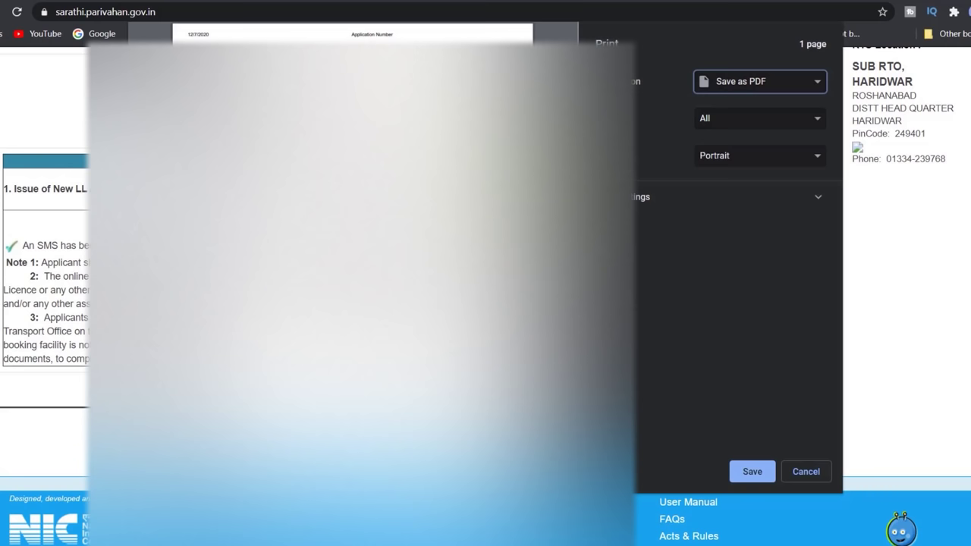
left_click(754, 475)
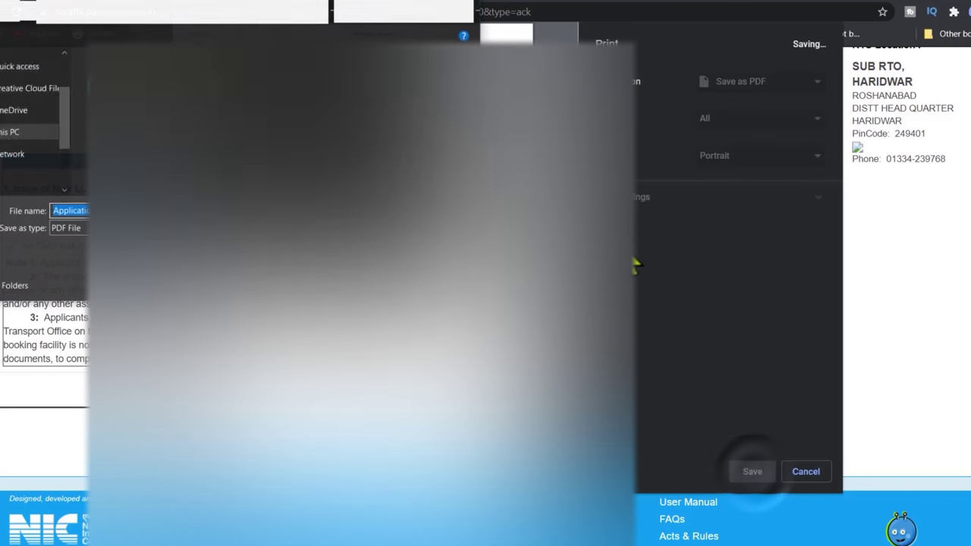
key("Return")
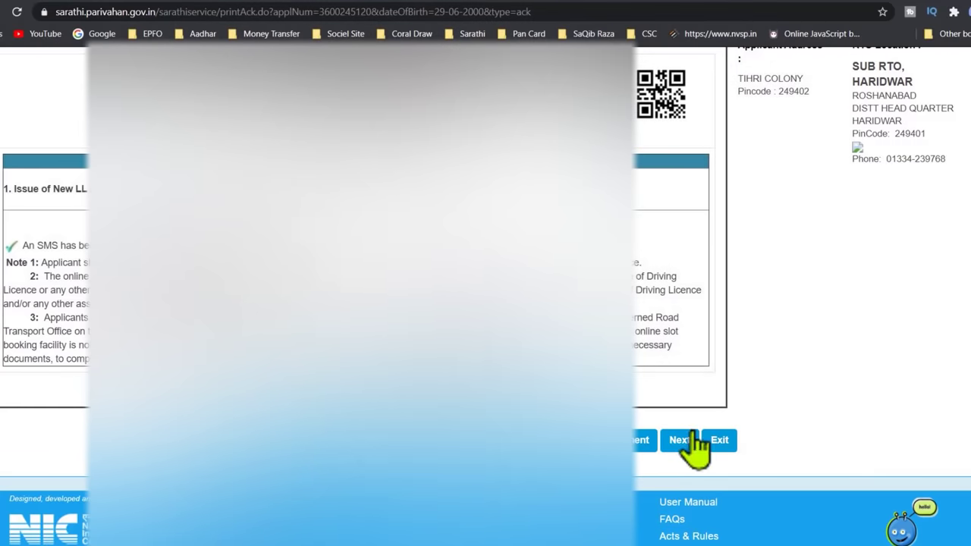
scroll(698, 444, "up", 2)
scroll(678, 459, "down", 2)
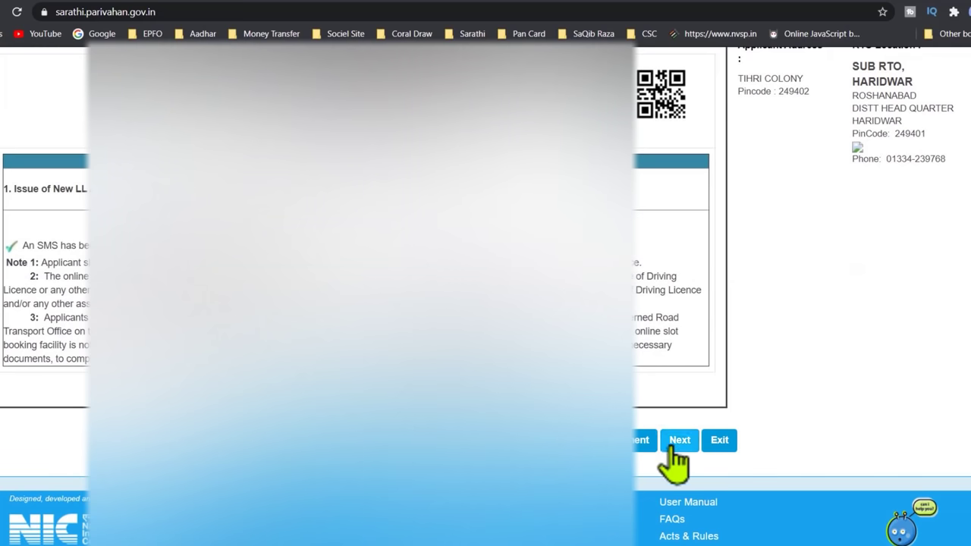
- Return from the acknowledgement page to the Application Status page
left_click(674, 444)
scroll(486, 303, "down", 6)
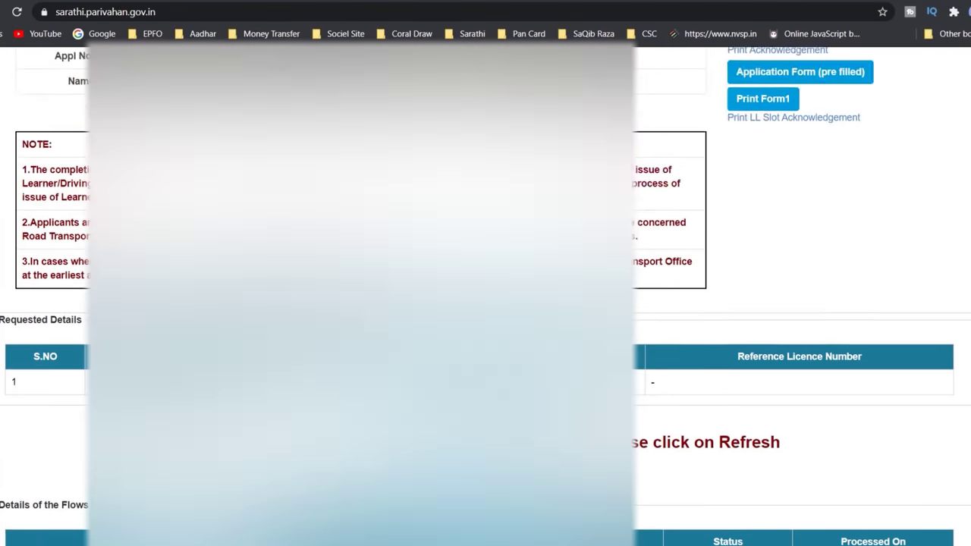
scroll(486, 304, "up", 6)
scroll(774, 260, "down", 1)
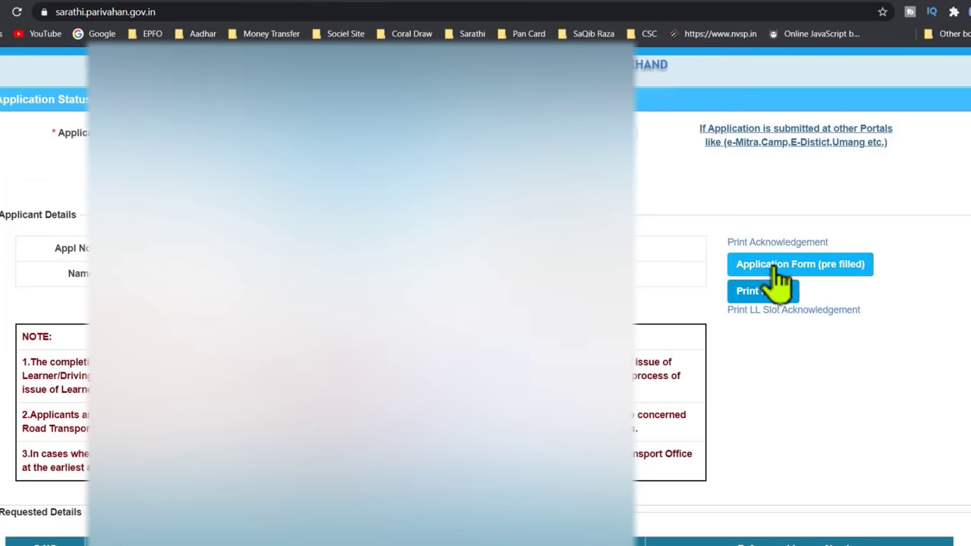
- View the pre-filled application form PDF, then close it with Ctrl+W
left_click(821, 266)
scroll(692, 303, "down", 15)
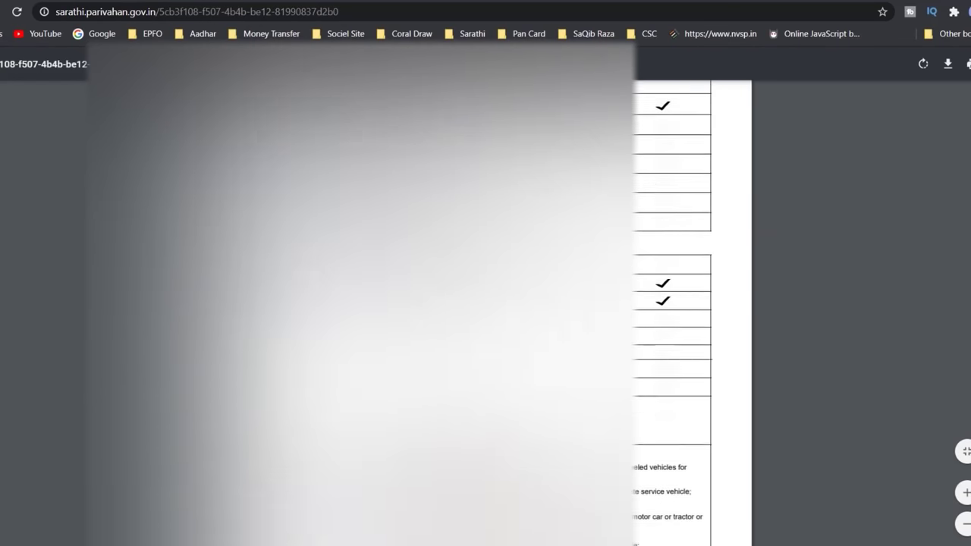
scroll(692, 304, "up", 2)
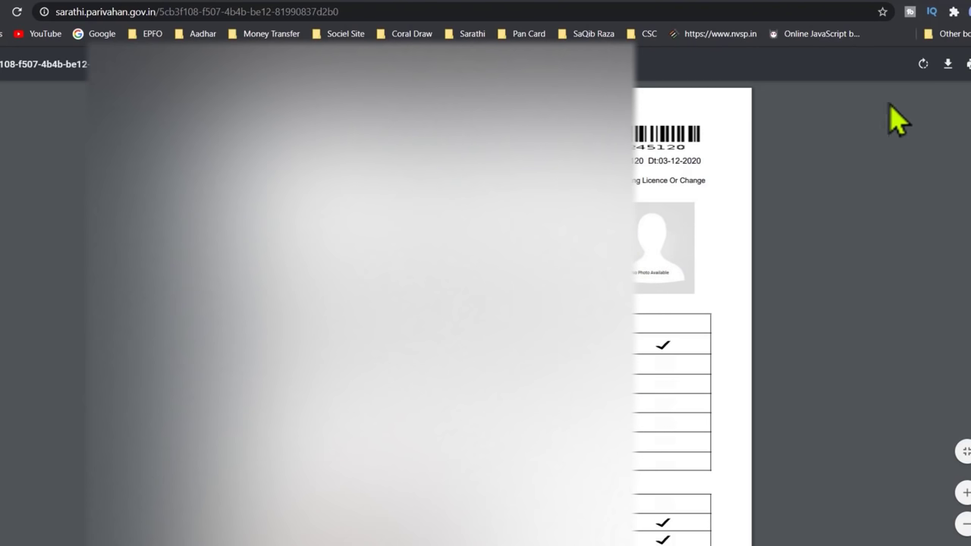
key("ctrl+w")
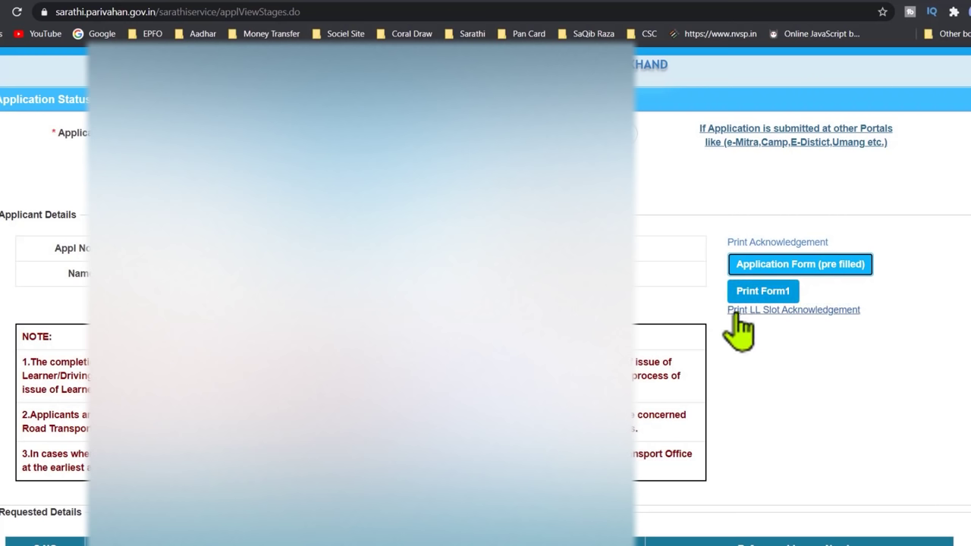
- Open the LL slot acknowledgement letter and download it as a PDF
left_click(801, 311)
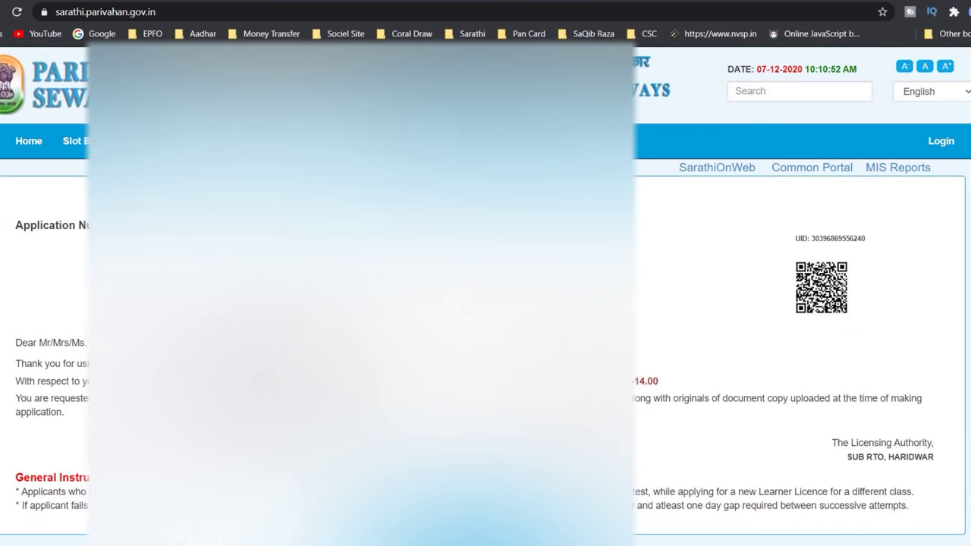
scroll(705, 390, "down", 1)
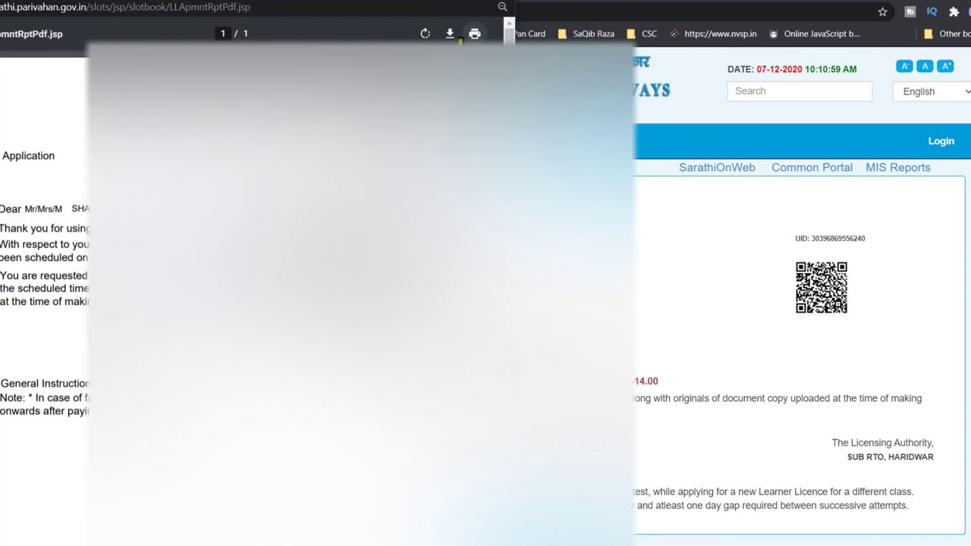
left_click(449, 33)
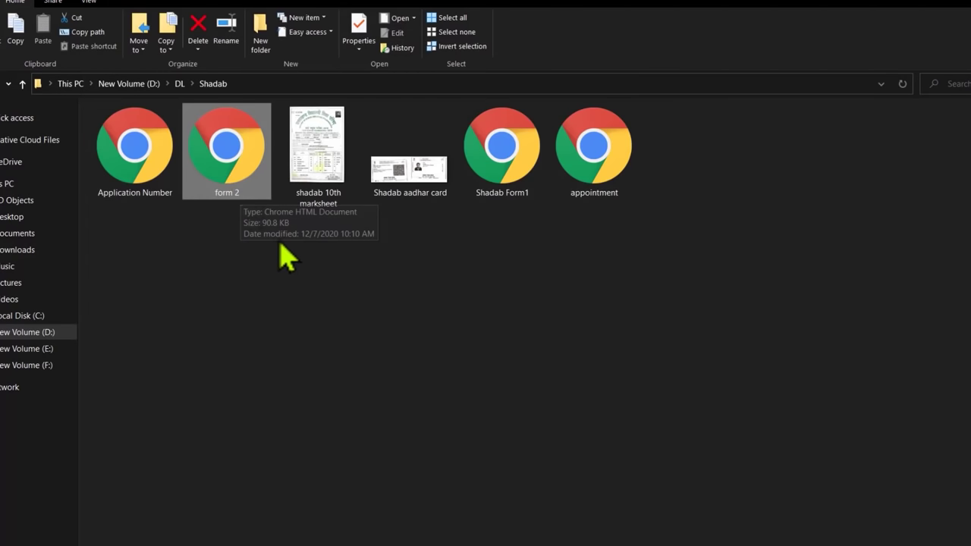
- Check the six saved files, including 10th marksheet, aadhar card and appointment, then clear the selection
left_click(326, 204)
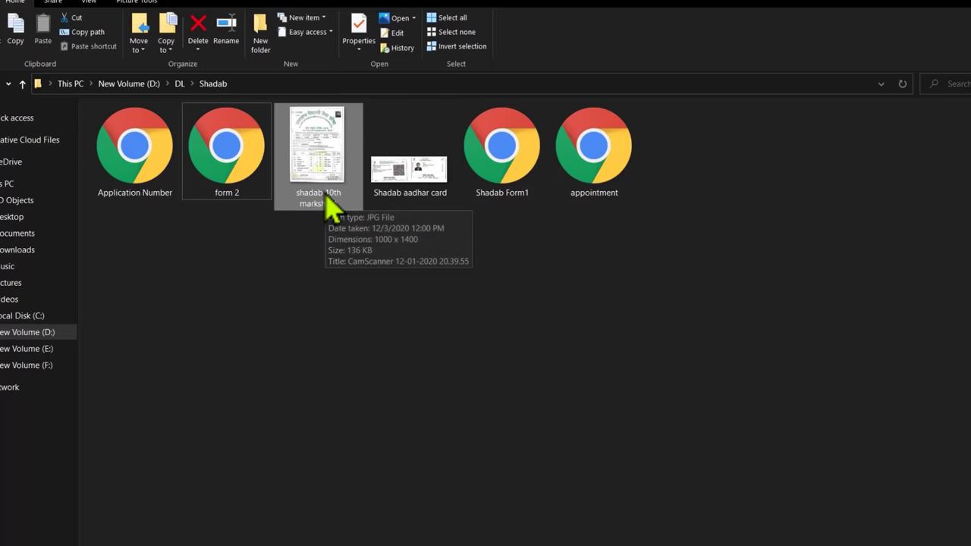
left_click(446, 213)
left_click(423, 191)
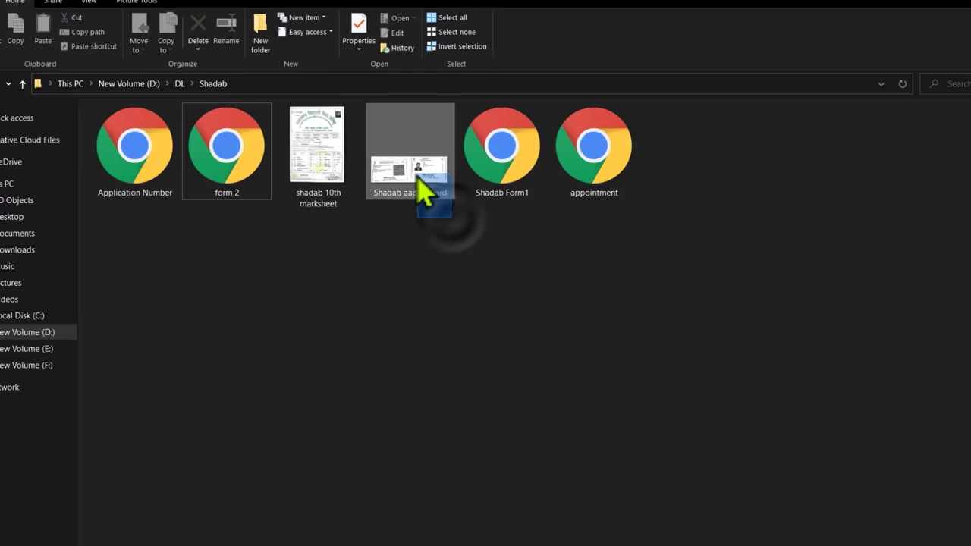
left_click(545, 233)
left_click(602, 168)
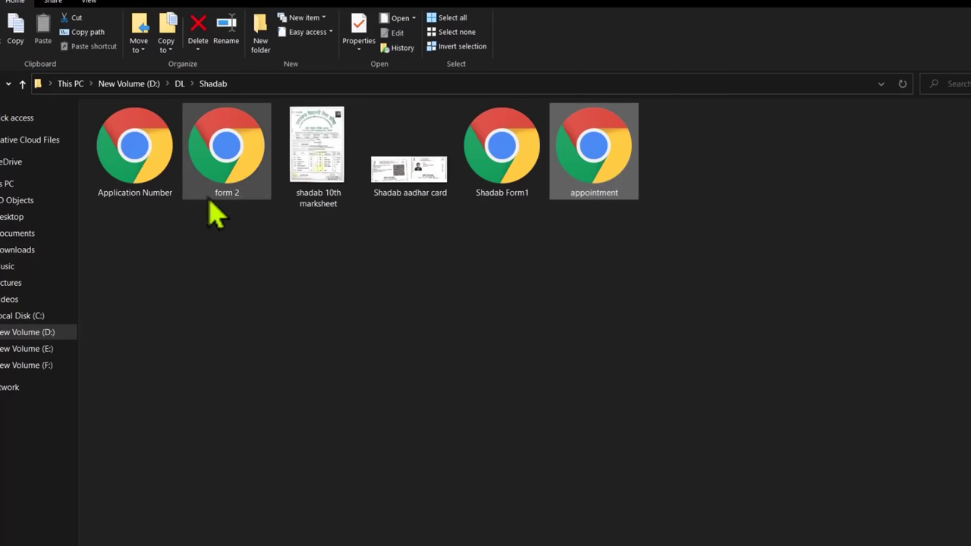
left_click_drag(119, 228, 135, 258)
left_click(645, 173)
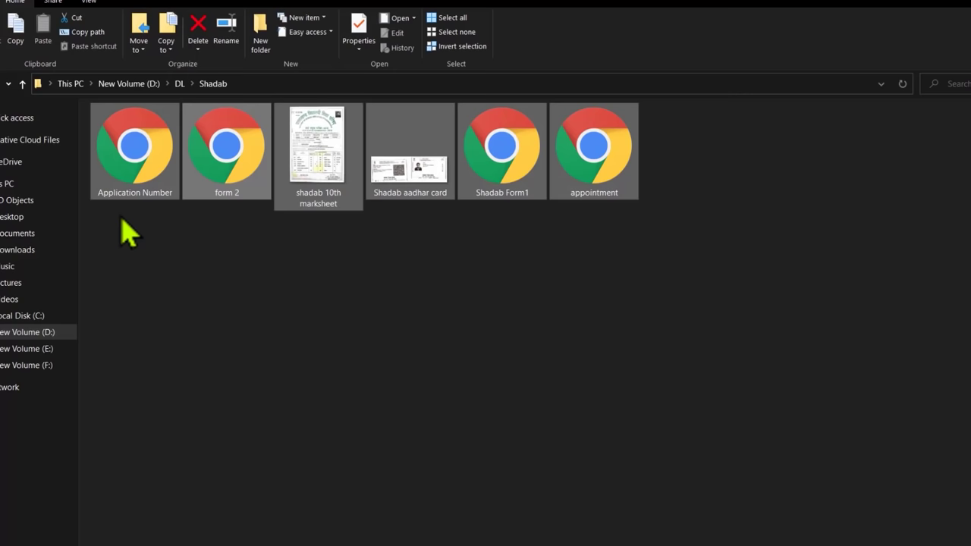
left_click(413, 281)
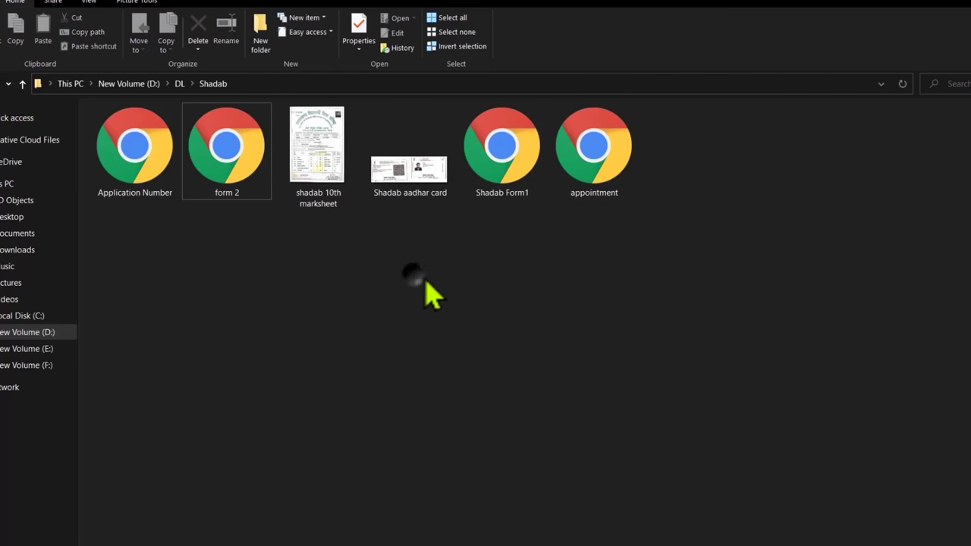